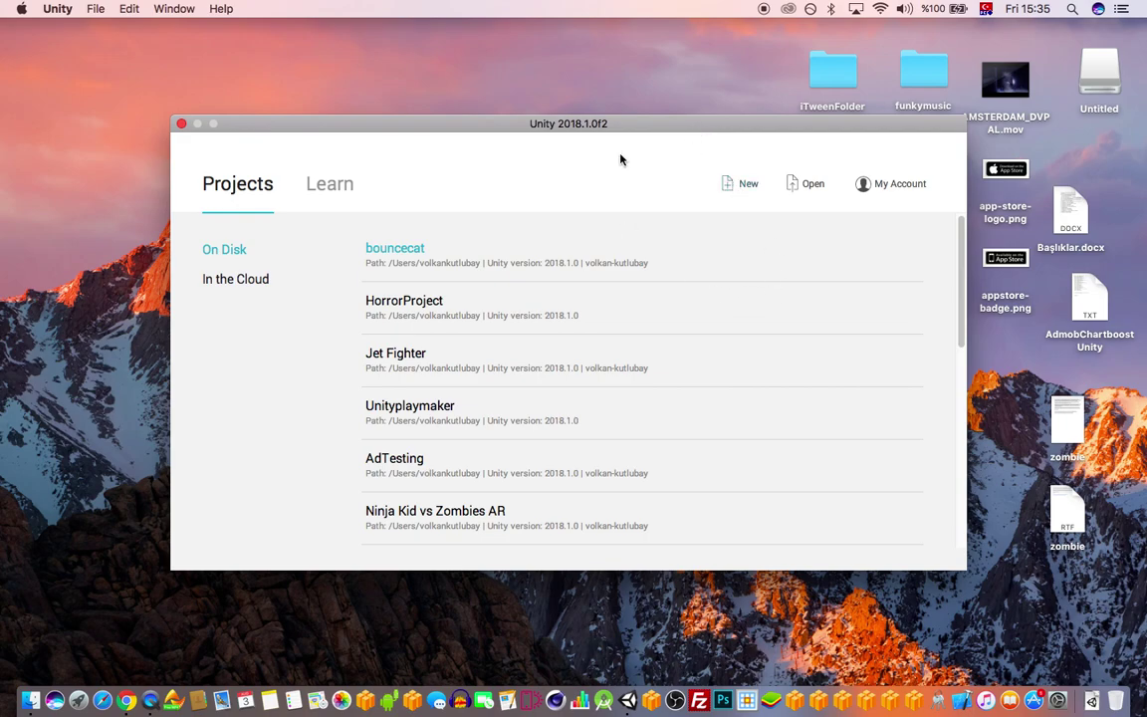
# Open unity3d.com in Chrome and go to the Unity Store plans page
pyautogui.click(126, 700)
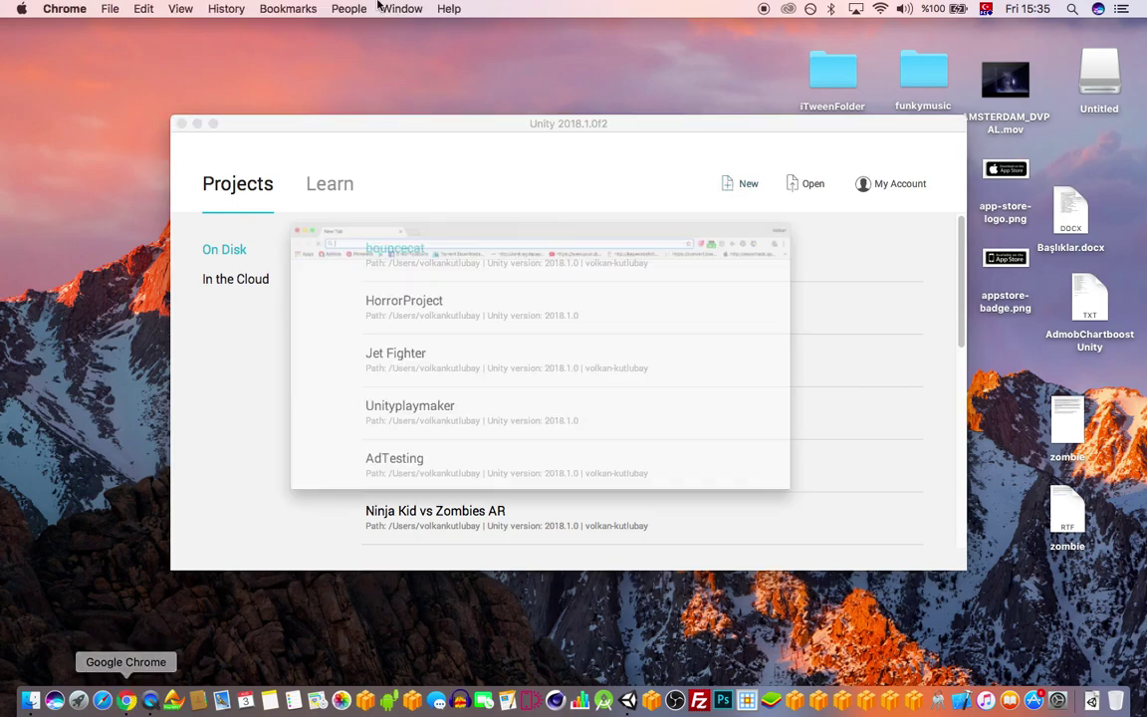
pyautogui.write('unity')
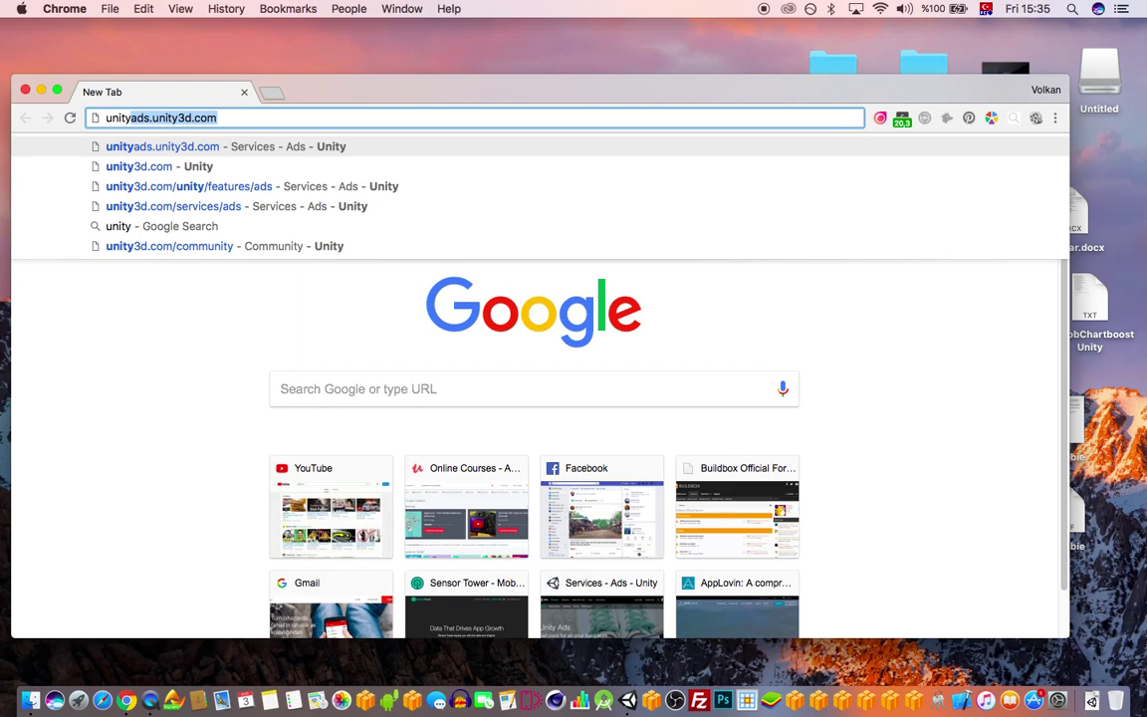
pyautogui.write('3d.com')
pyautogui.press('Return')
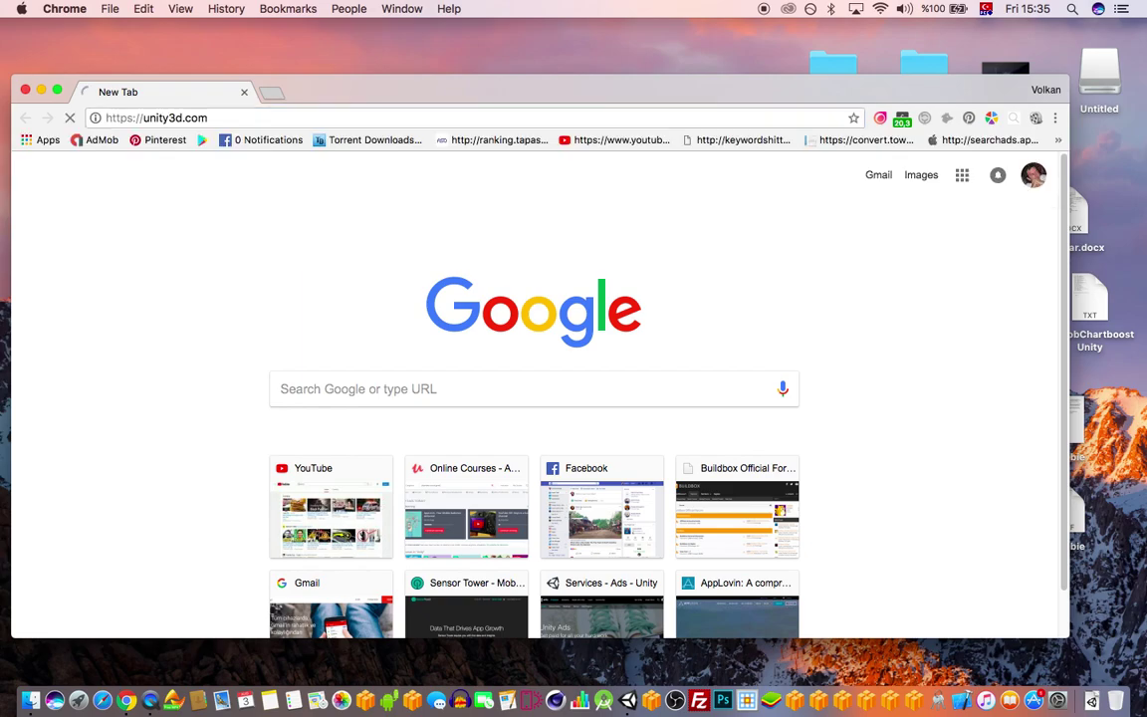
pyautogui.moveTo(505, 88); pyautogui.dragTo(538, 33)
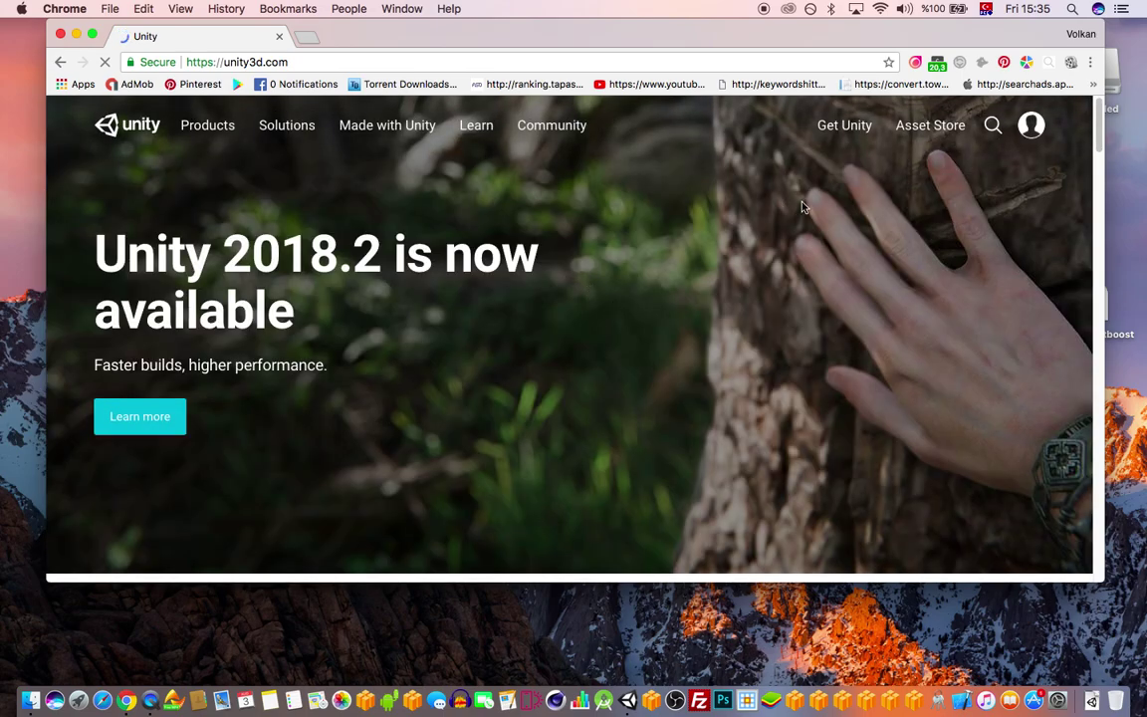
pyautogui.click(858, 125)
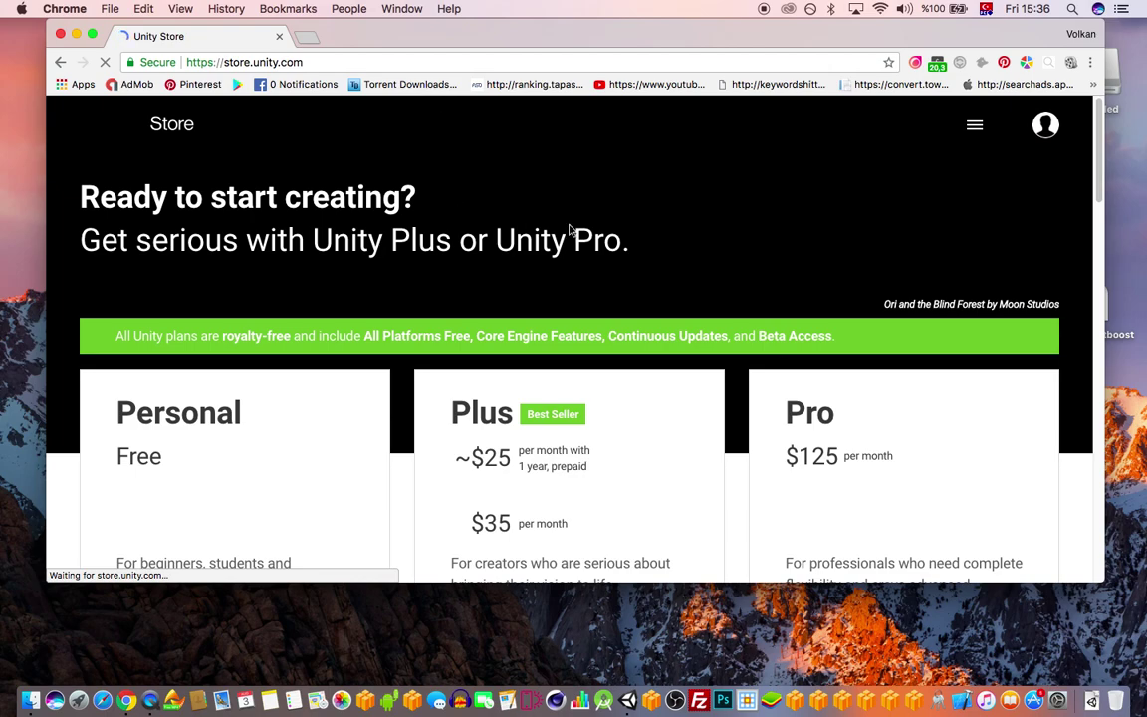
# Scroll through the Personal, Plus and Pro plans, highlighting Plus's $35 per month price
pyautogui.scroll(-1, 597, 244)
pyautogui.scroll(-4, 468, 319)
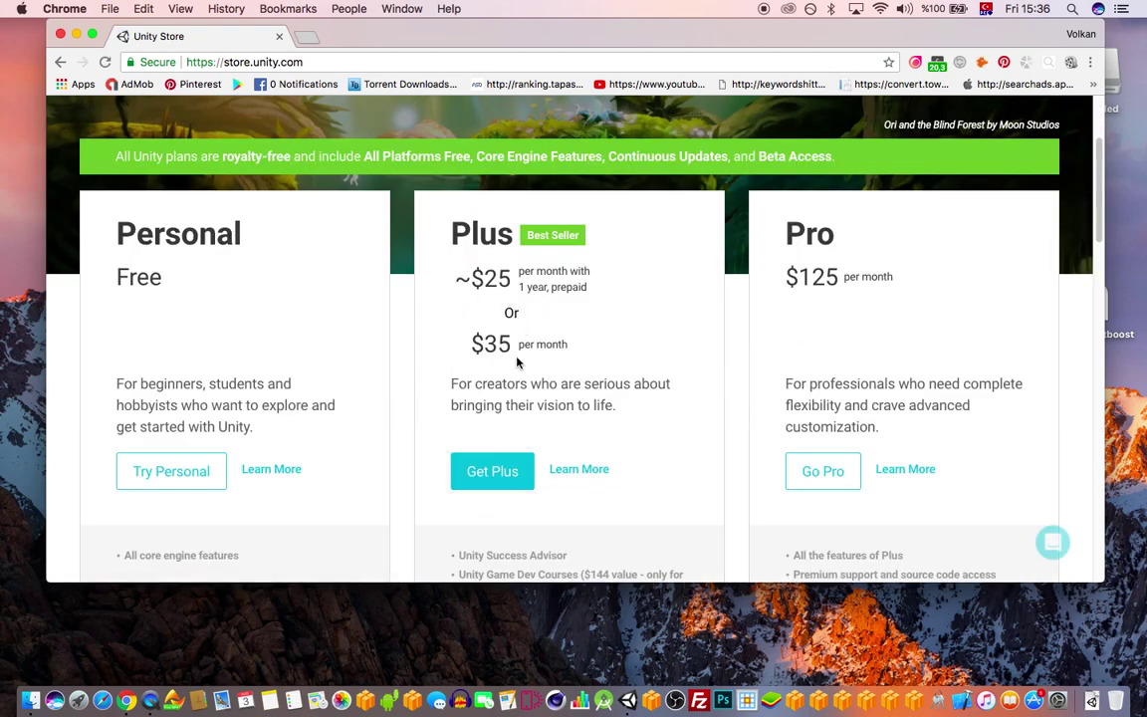
pyautogui.moveTo(471, 343); pyautogui.dragTo(567, 344)
pyautogui.click(594, 360)
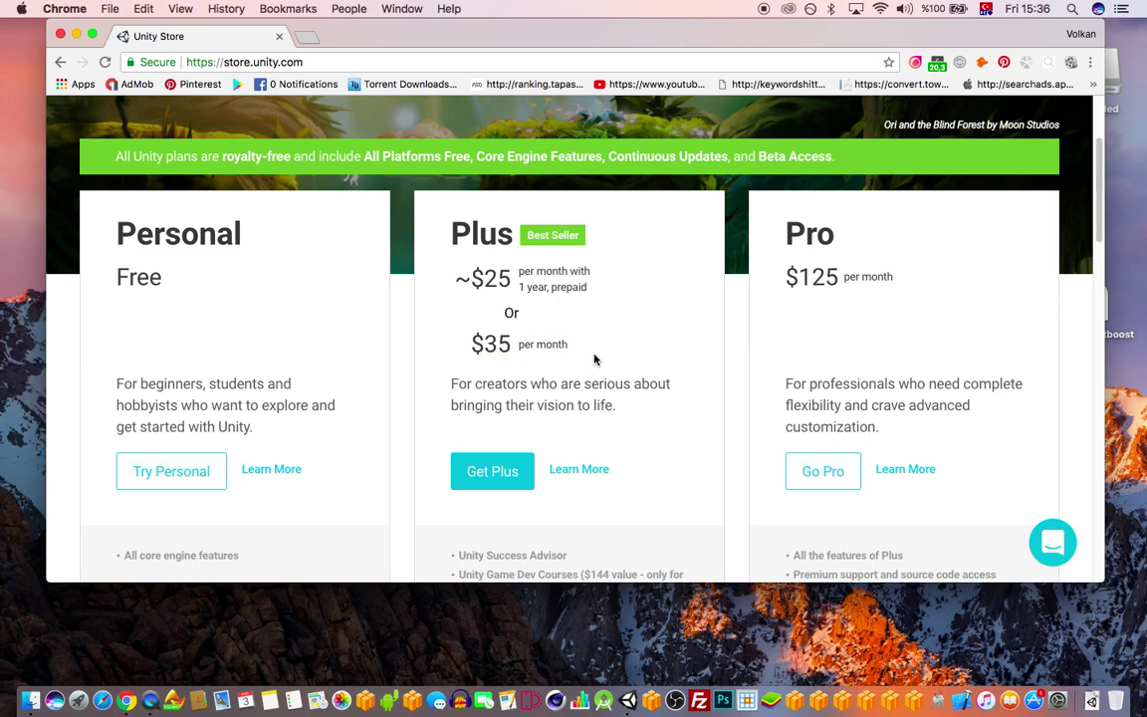
pyautogui.moveTo(571, 344)
pyautogui.mouseDown()
pyautogui.moveTo(489, 343)
pyautogui.moveTo(573, 345)
pyautogui.mouseUp()
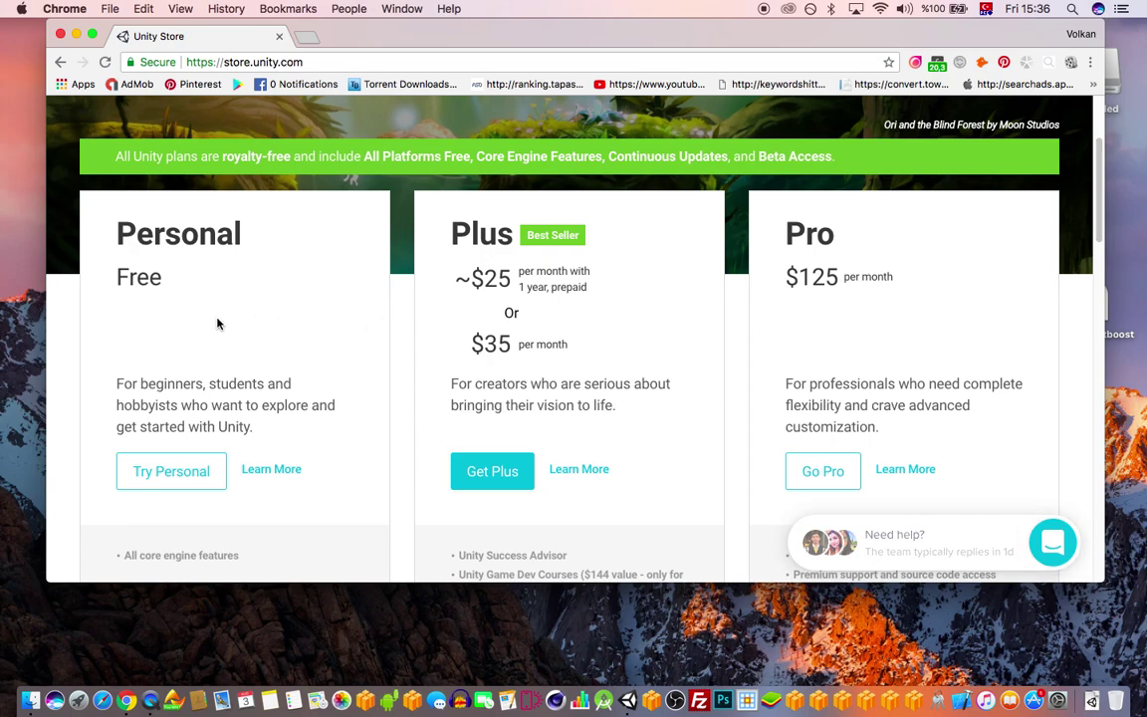
pyautogui.scroll(-3, 338, 353)
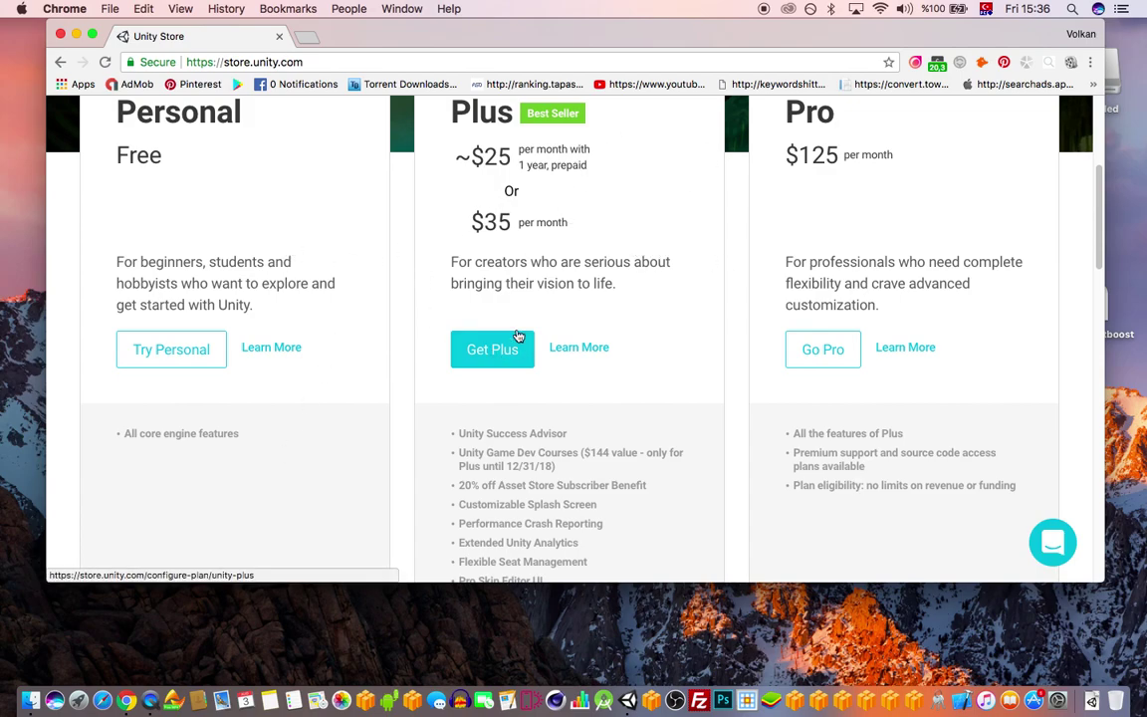
pyautogui.scroll(3, 348, 274)
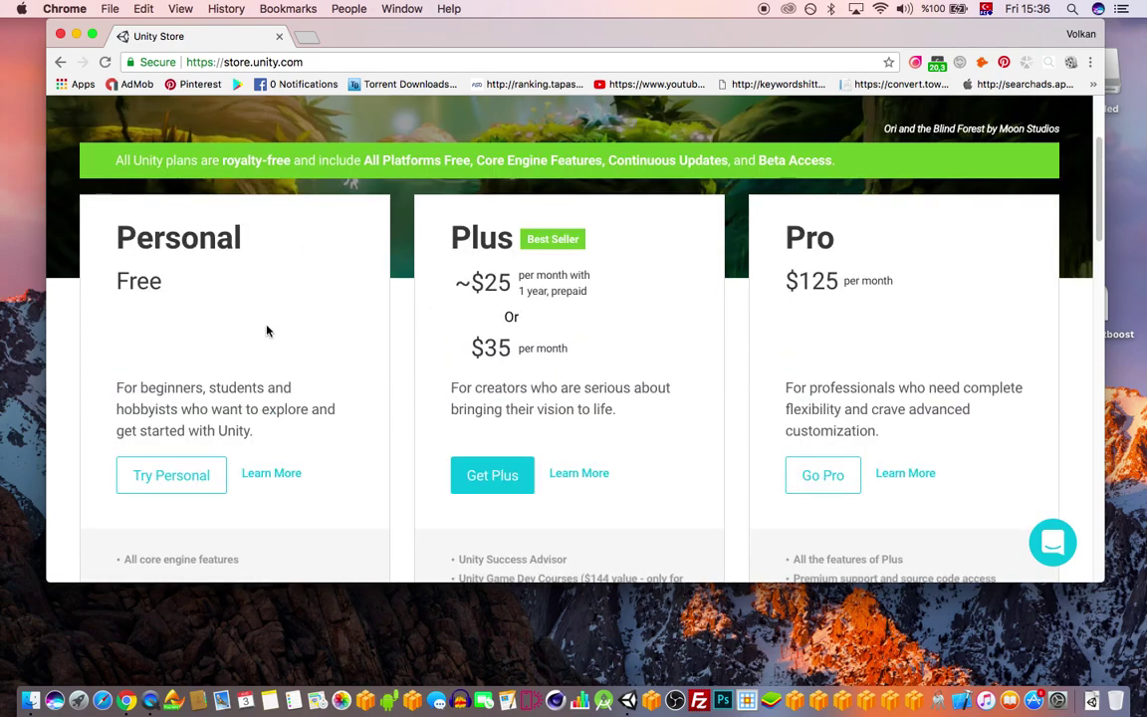
pyautogui.scroll(-8, 184, 433)
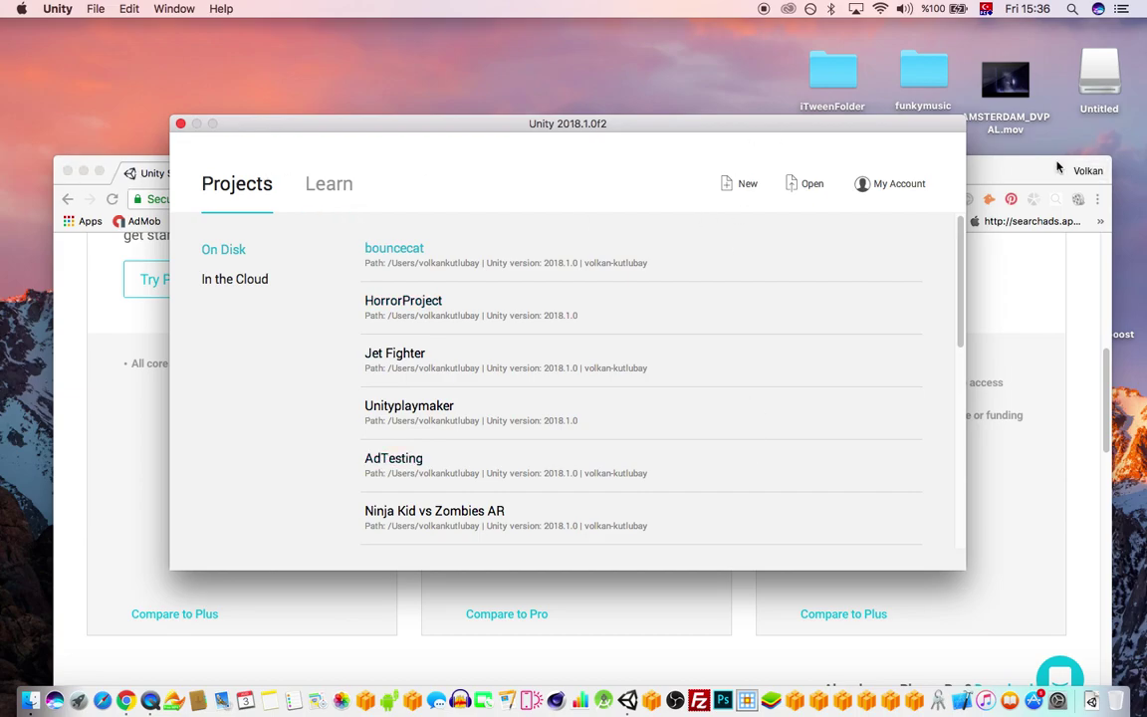
# Minimise Chrome to bring the Unity launcher to the front
pyautogui.moveTo(980, 169); pyautogui.dragTo(954, 133)
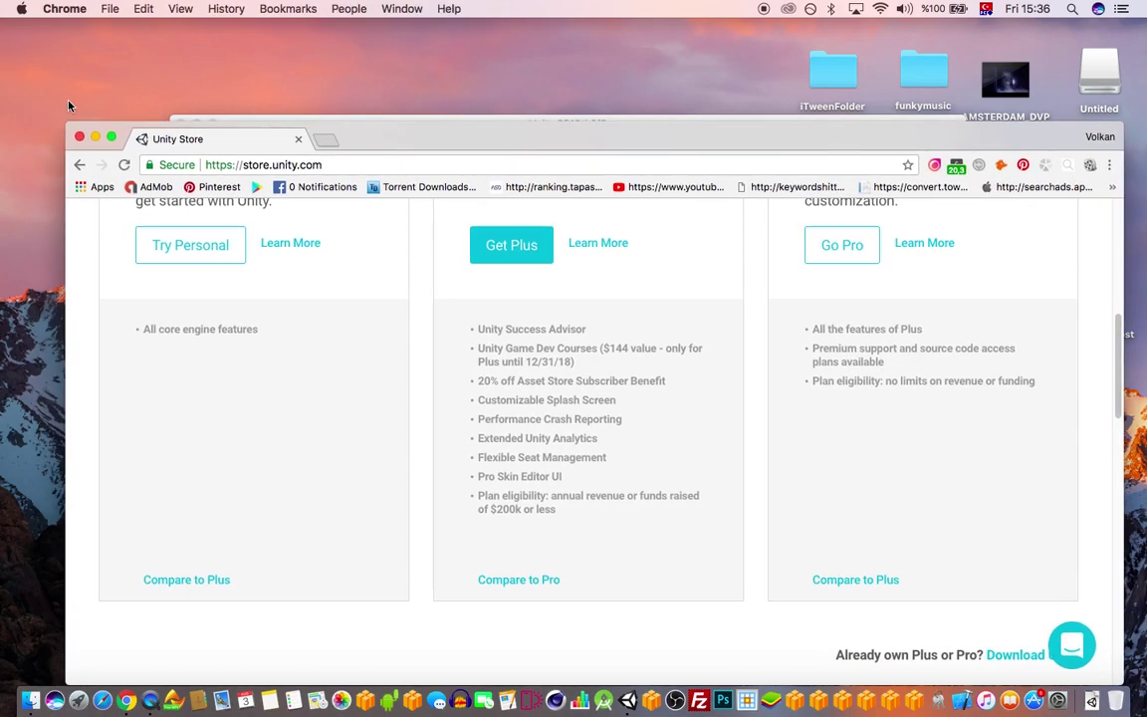
pyautogui.click(94, 135)
pyautogui.moveTo(743, 117)
pyautogui.mouseDown()
pyautogui.moveTo(736, 125)
pyautogui.moveTo(732, 112)
pyautogui.mouseUp()
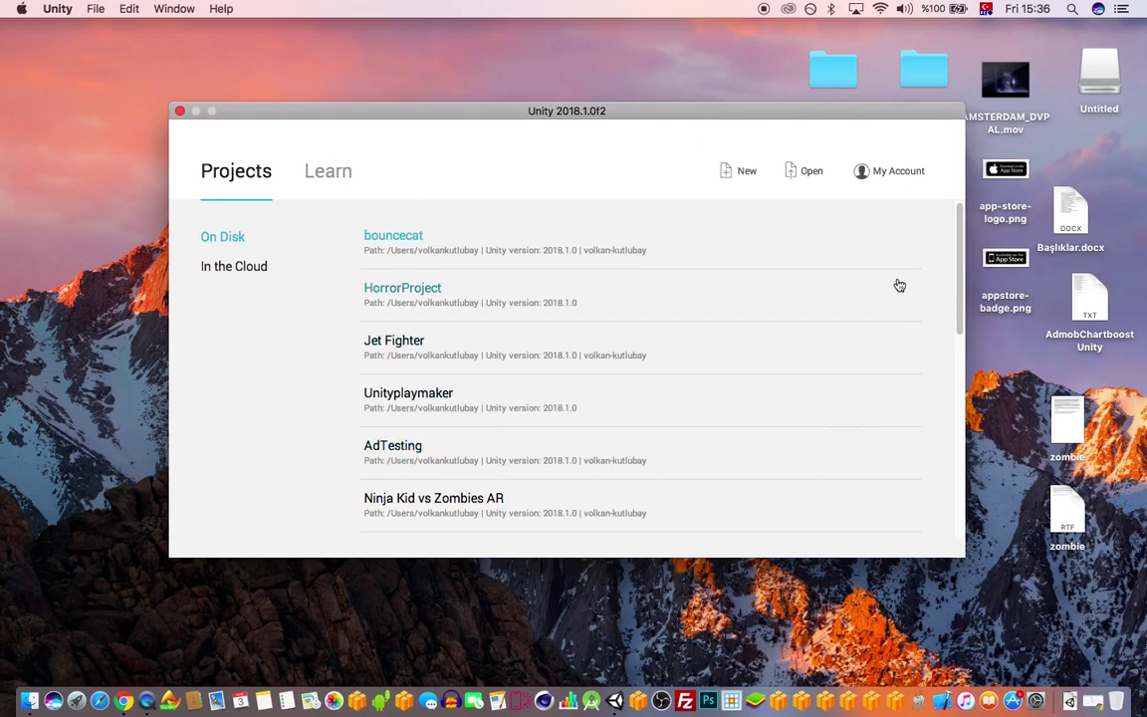
# Create a new project named Playmaker_Actions under the user's own organization
pyautogui.click(734, 172)
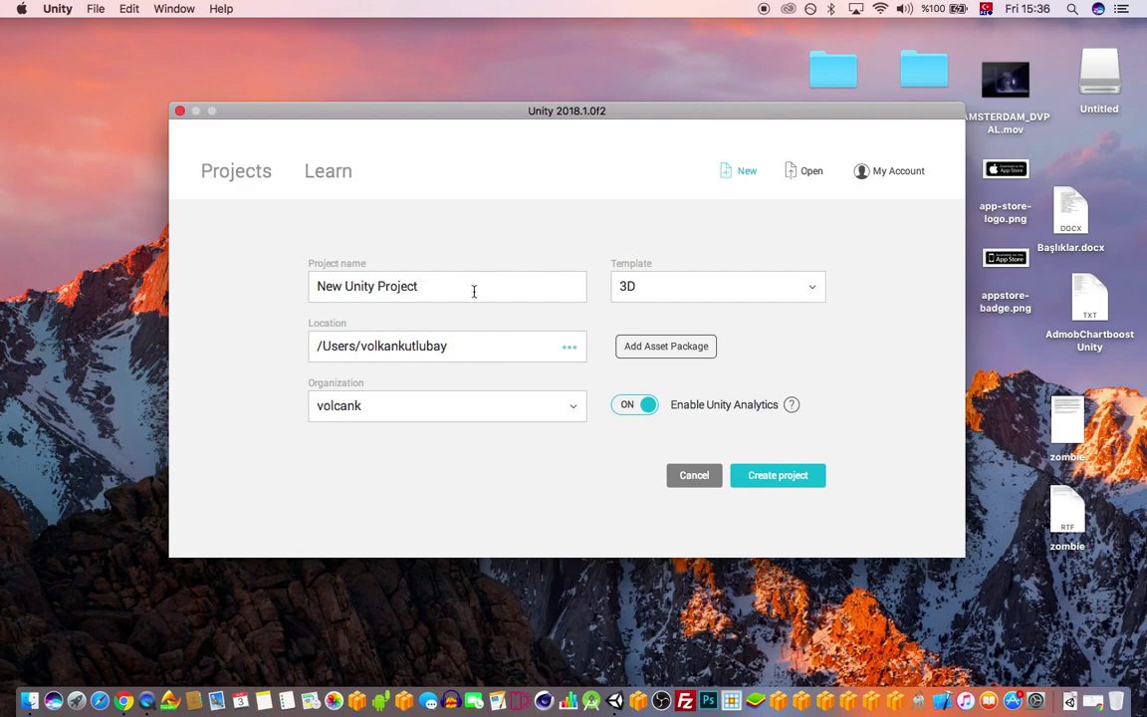
pyautogui.write('Plpa')
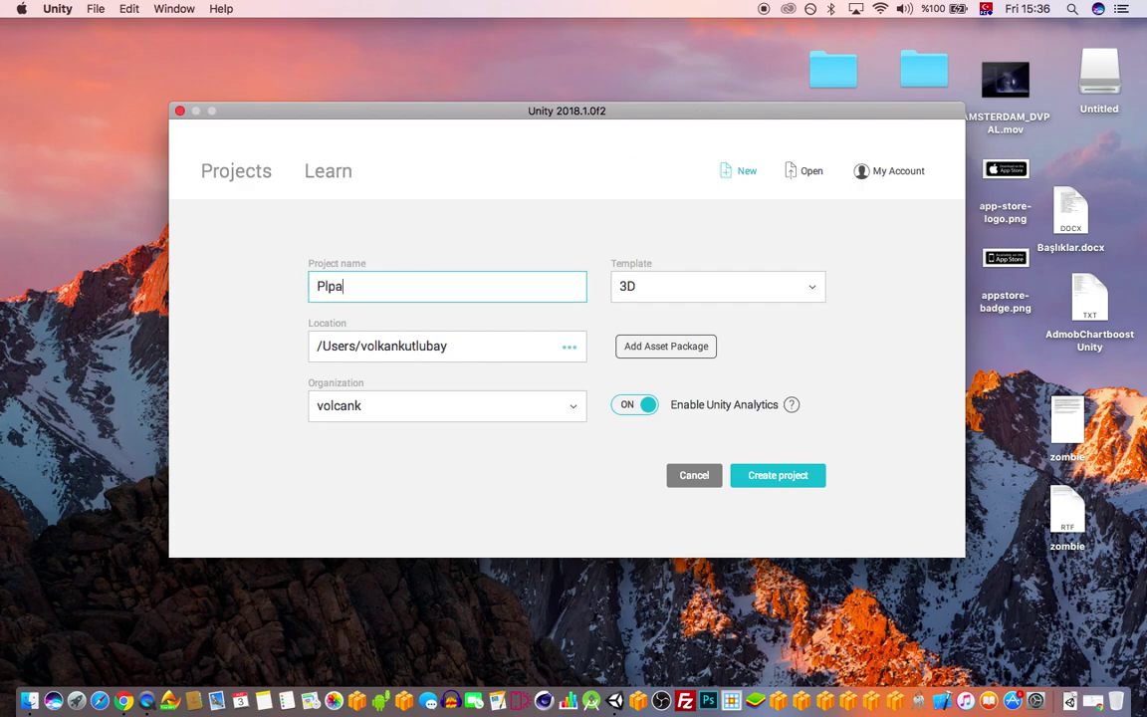
pyautogui.write('maker_Actions')
pyautogui.click(450, 413)
pyautogui.click(400, 432)
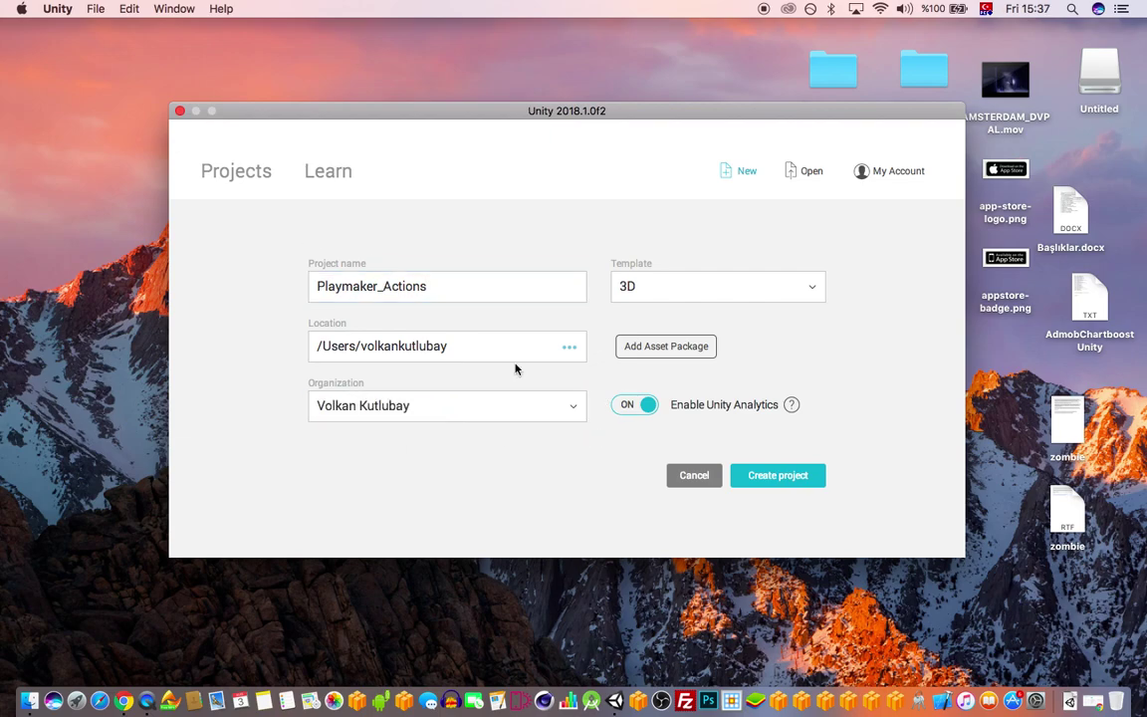
pyautogui.click(784, 476)
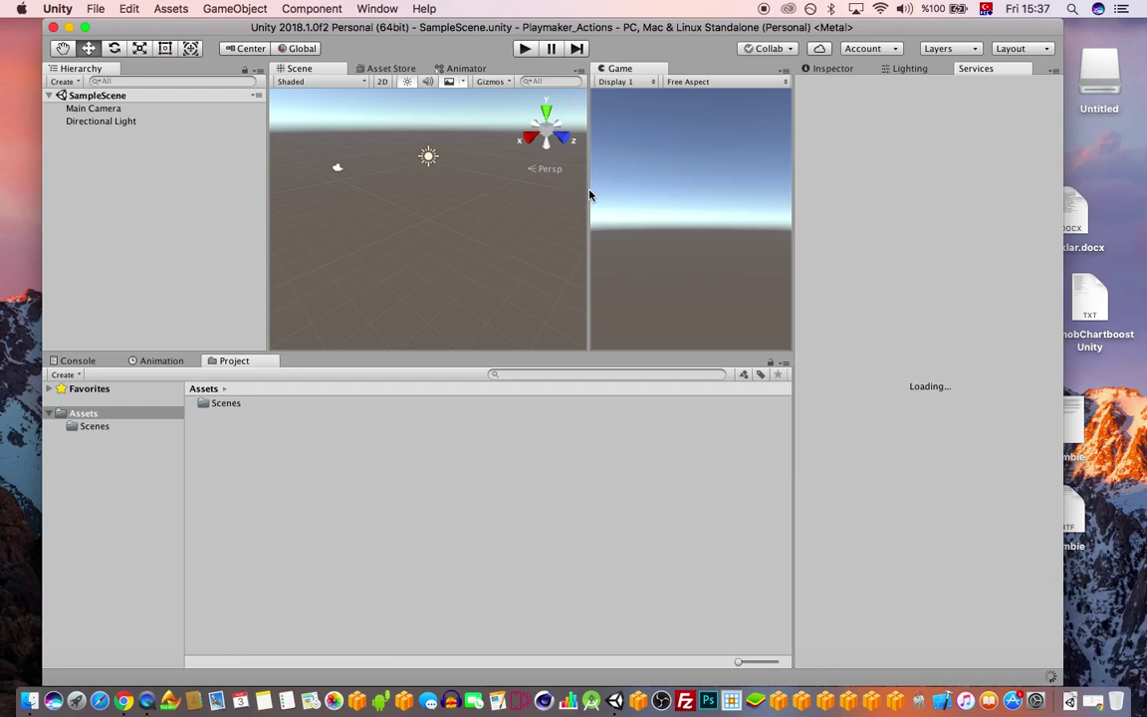
# Resize panel dividers to enlarge the Scene and Game views, and widen the editor window
pyautogui.moveTo(588, 195); pyautogui.dragTo(563, 195)
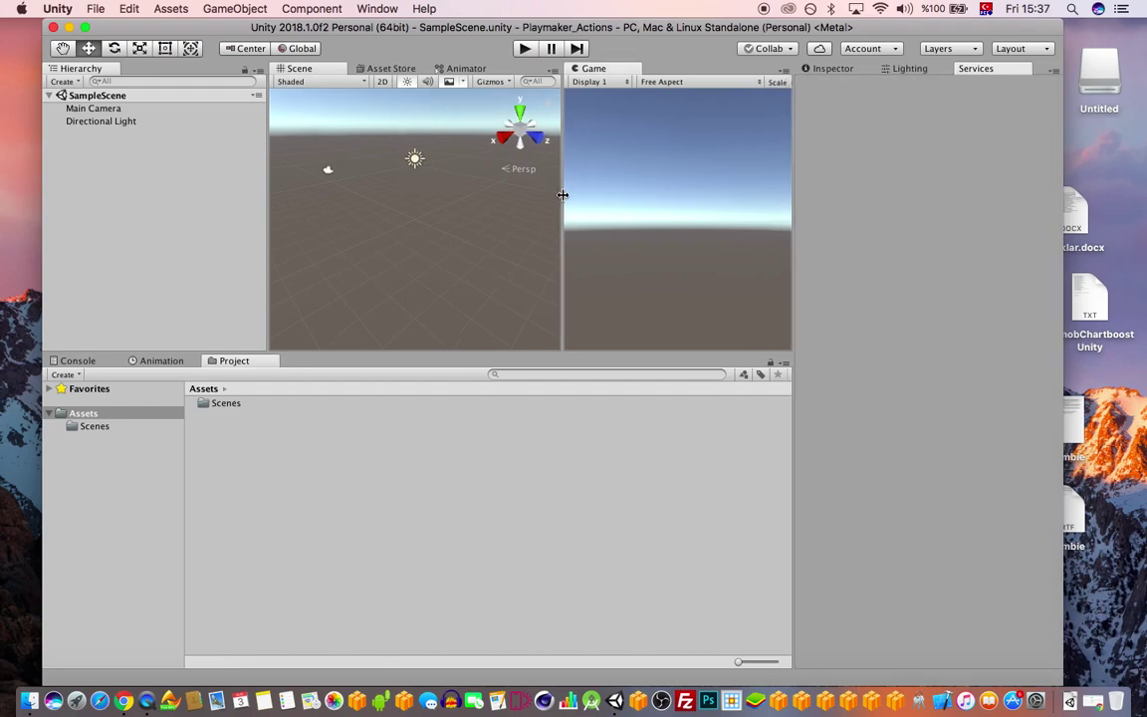
pyautogui.moveTo(581, 350); pyautogui.dragTo(569, 450)
pyautogui.moveTo(270, 207); pyautogui.dragTo(219, 211)
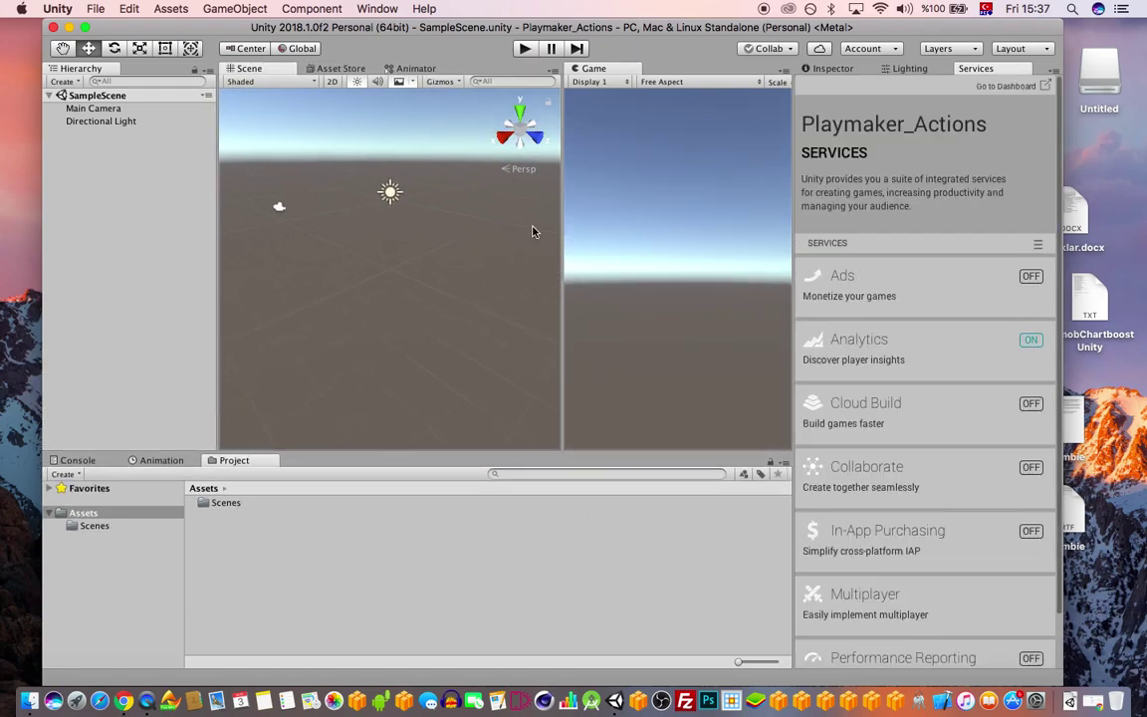
pyautogui.moveTo(559, 224); pyautogui.dragTo(550, 225)
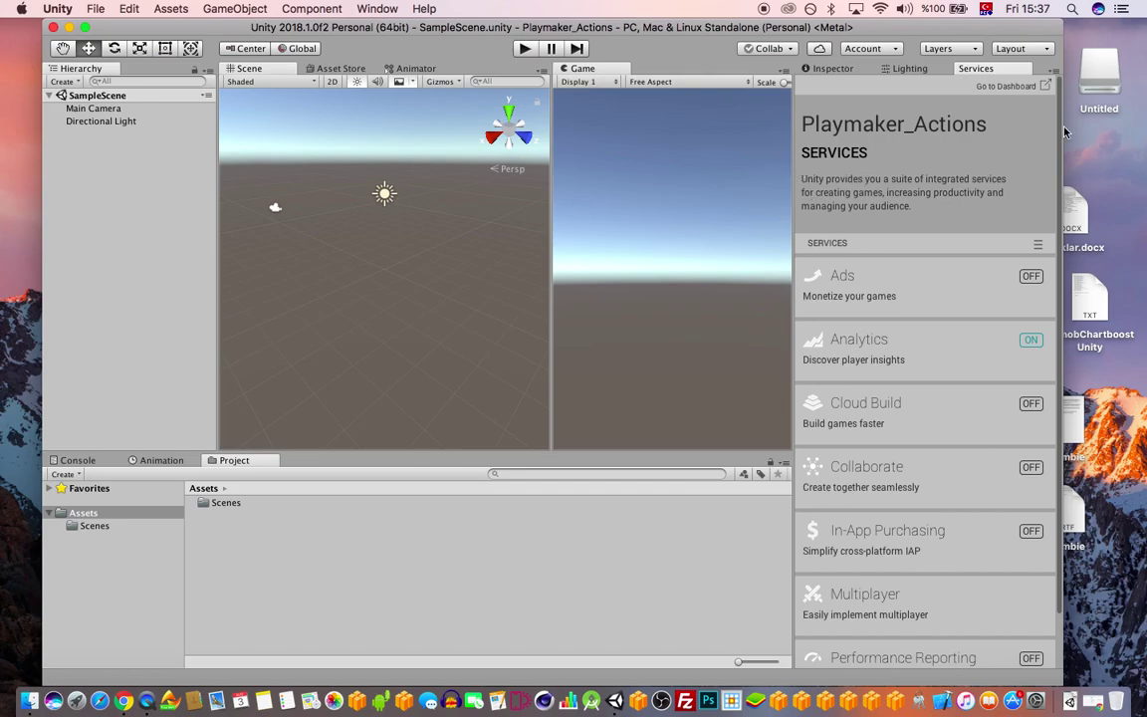
pyautogui.moveTo(1070, 123); pyautogui.dragTo(1138, 123)
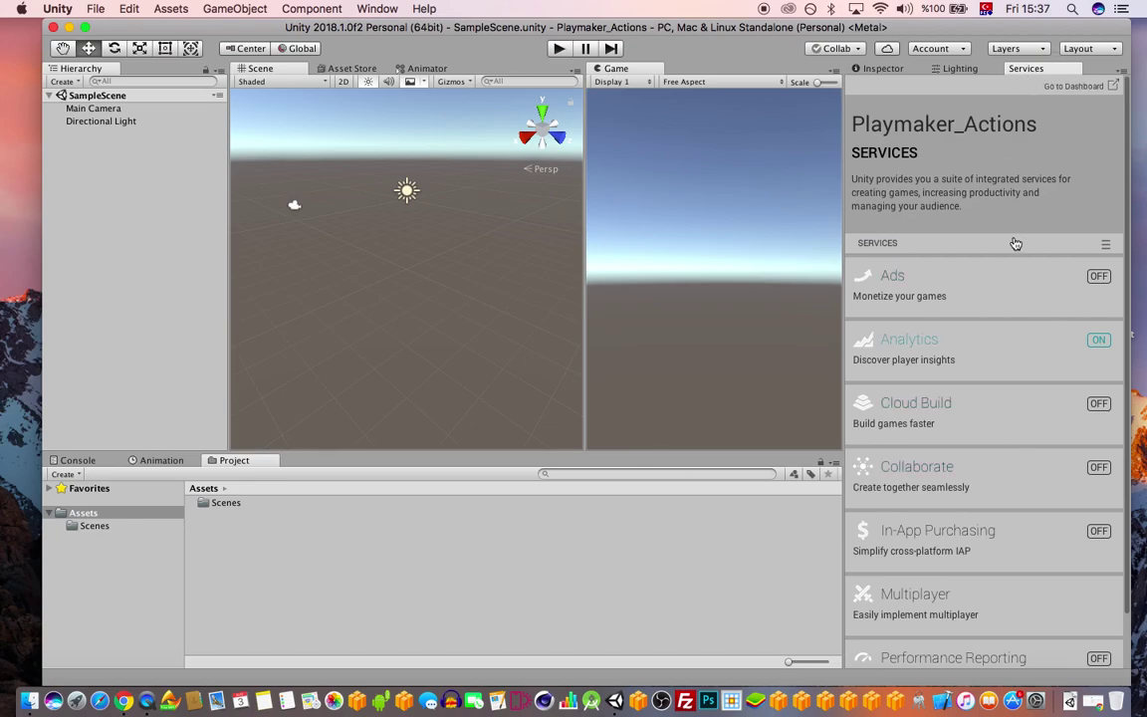
# Show the Inspector and view the Main Camera and Directional Light settings, ending on Main Camera
pyautogui.click(882, 69)
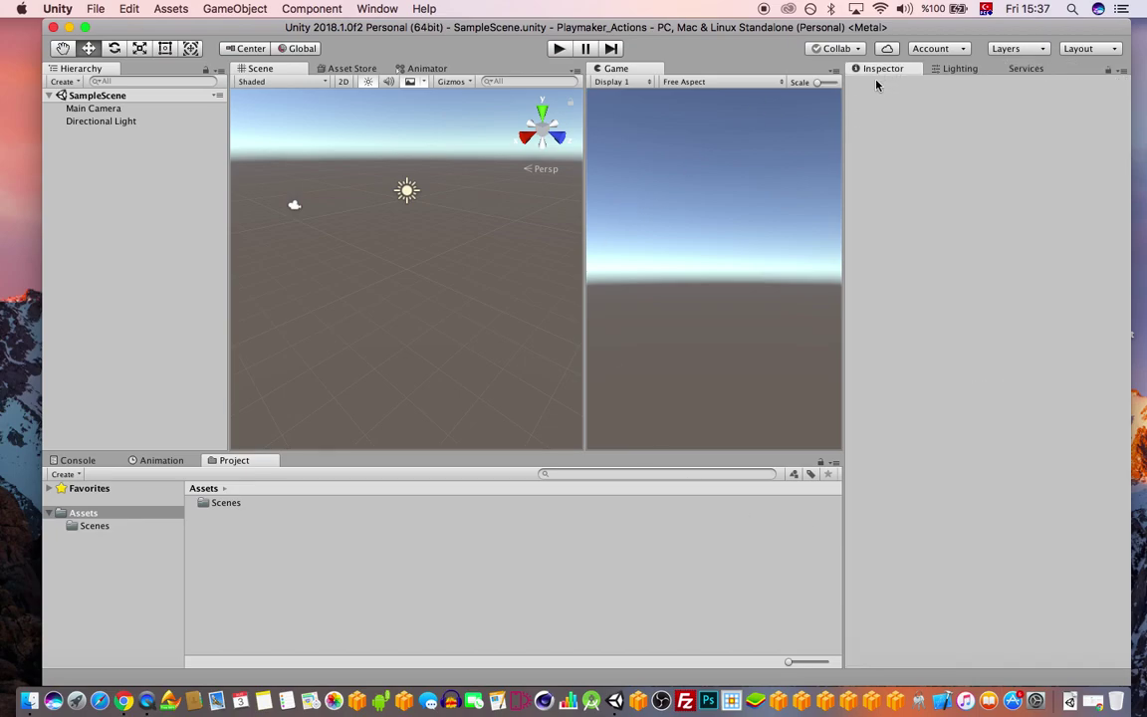
pyautogui.click(89, 109)
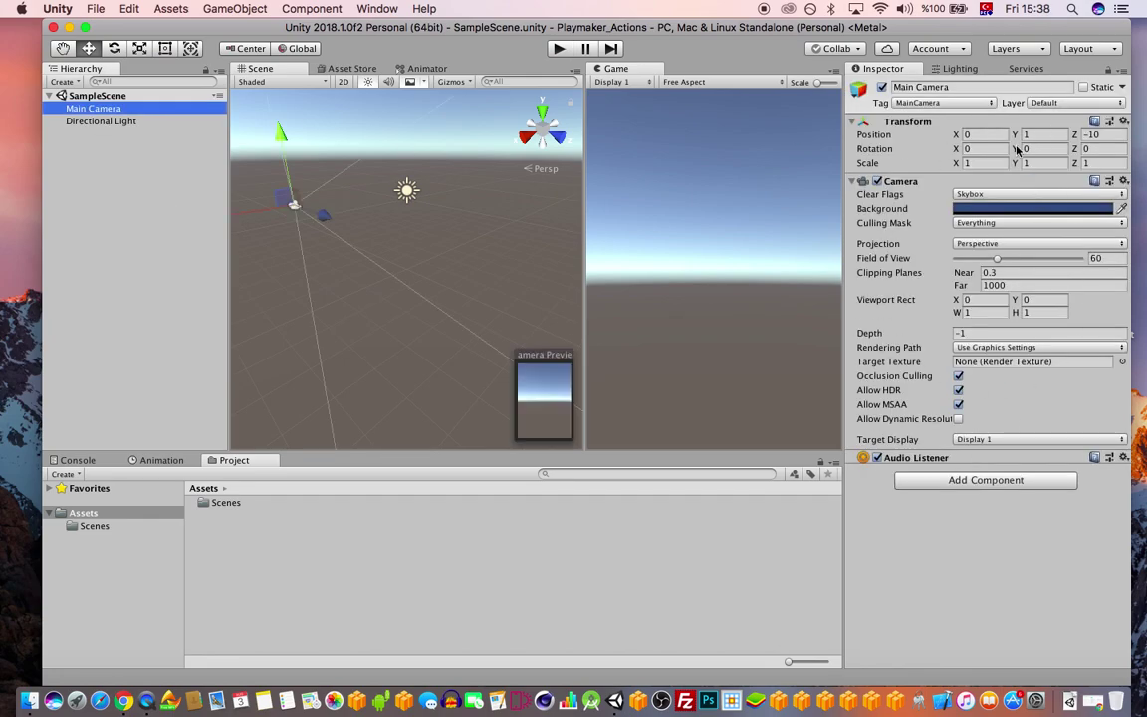
pyautogui.click(112, 122)
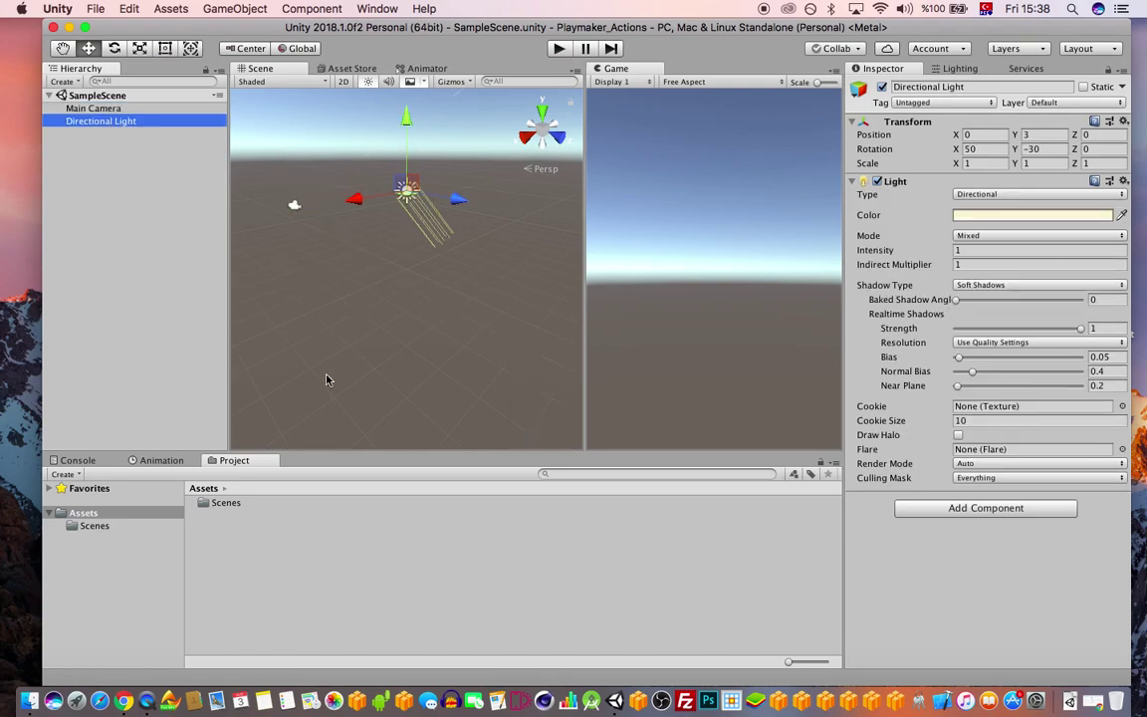
pyautogui.click(109, 109)
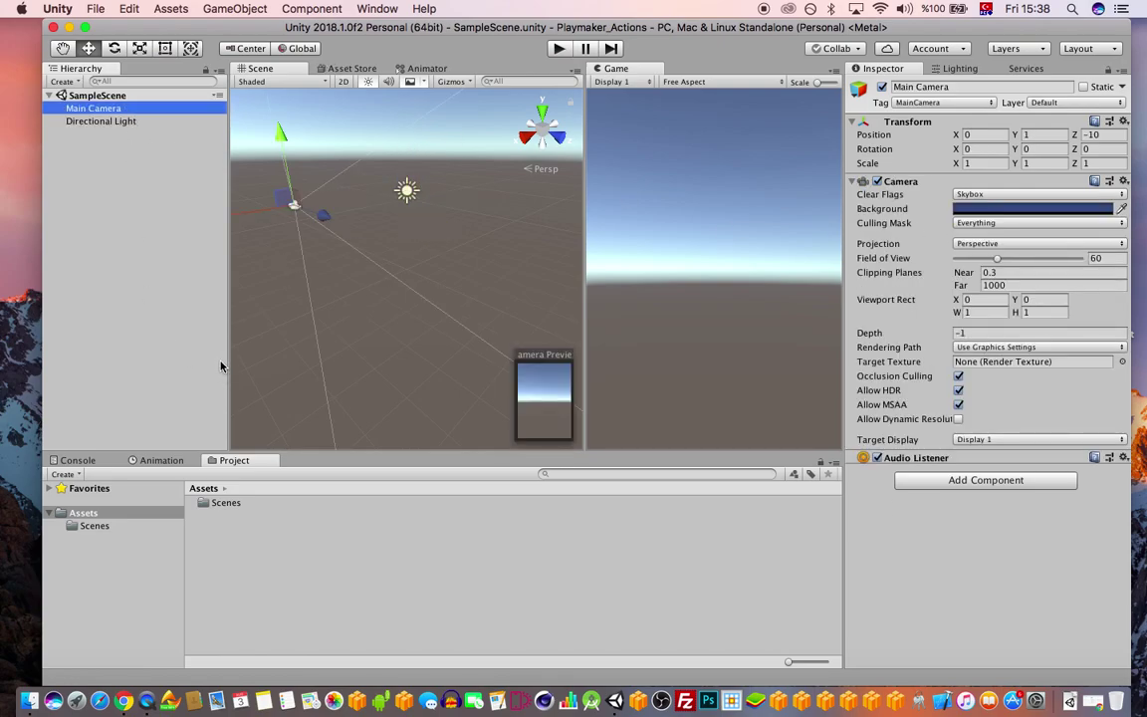
# Glance at the Animation and Console panels, then open the Assets/Scenes folder in Project
pyautogui.click(159, 460)
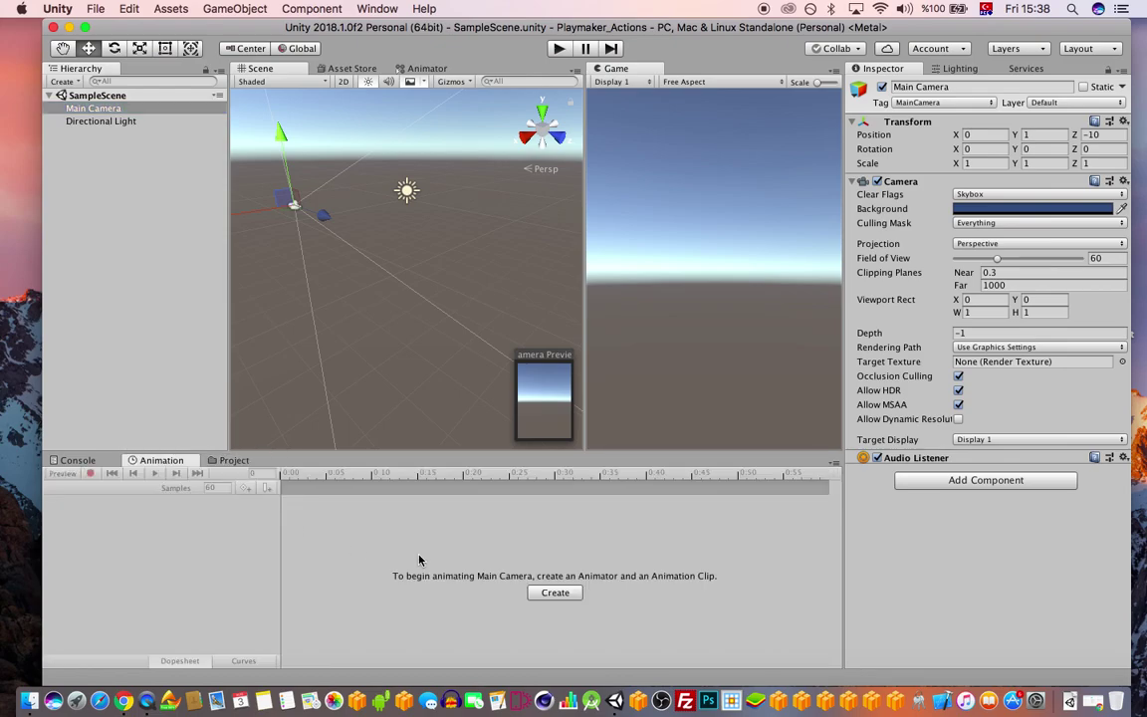
pyautogui.click(78, 460)
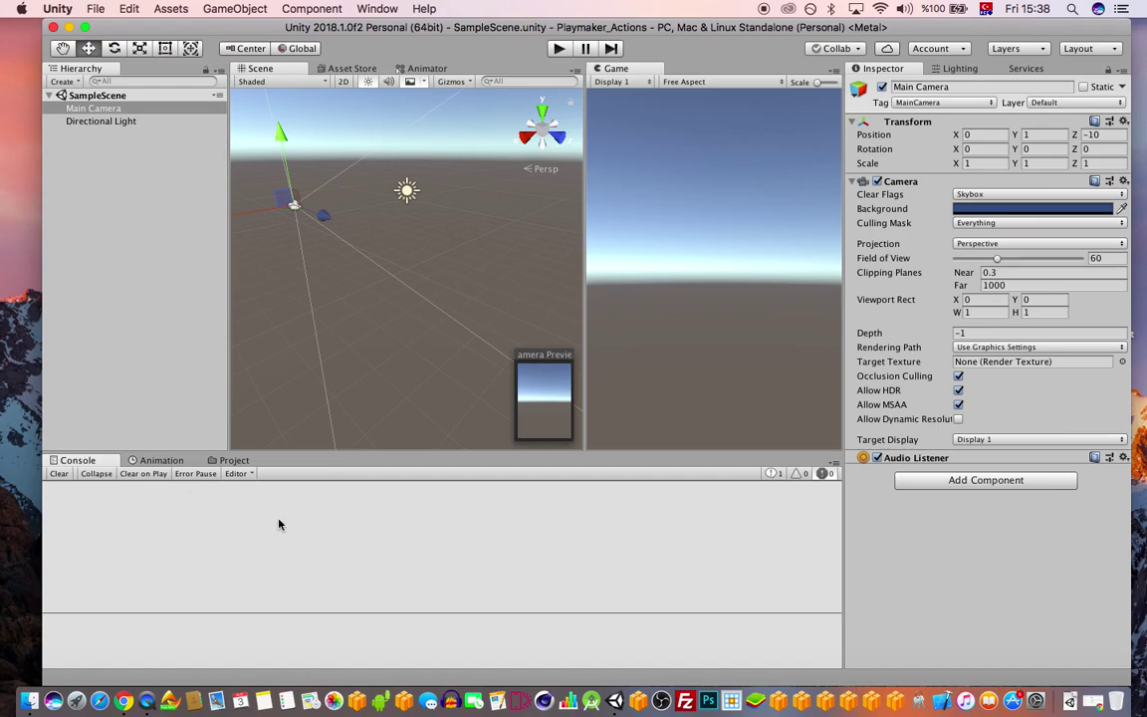
pyautogui.click(234, 461)
pyautogui.click(91, 526)
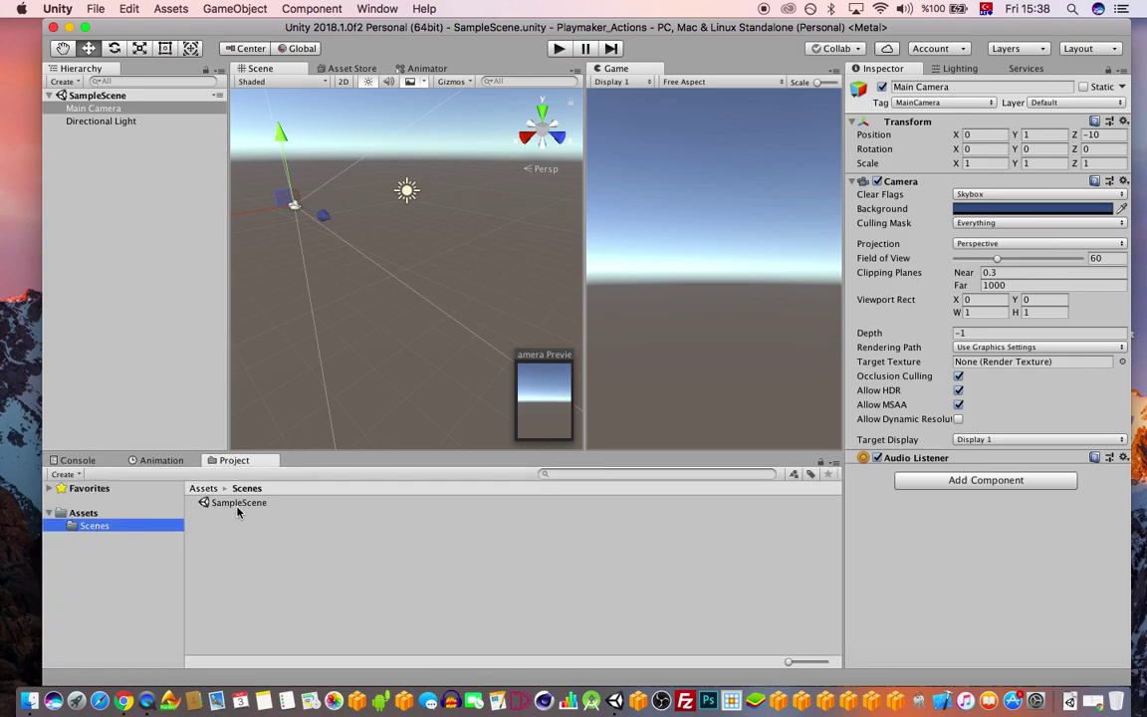
pyautogui.click(96, 9)
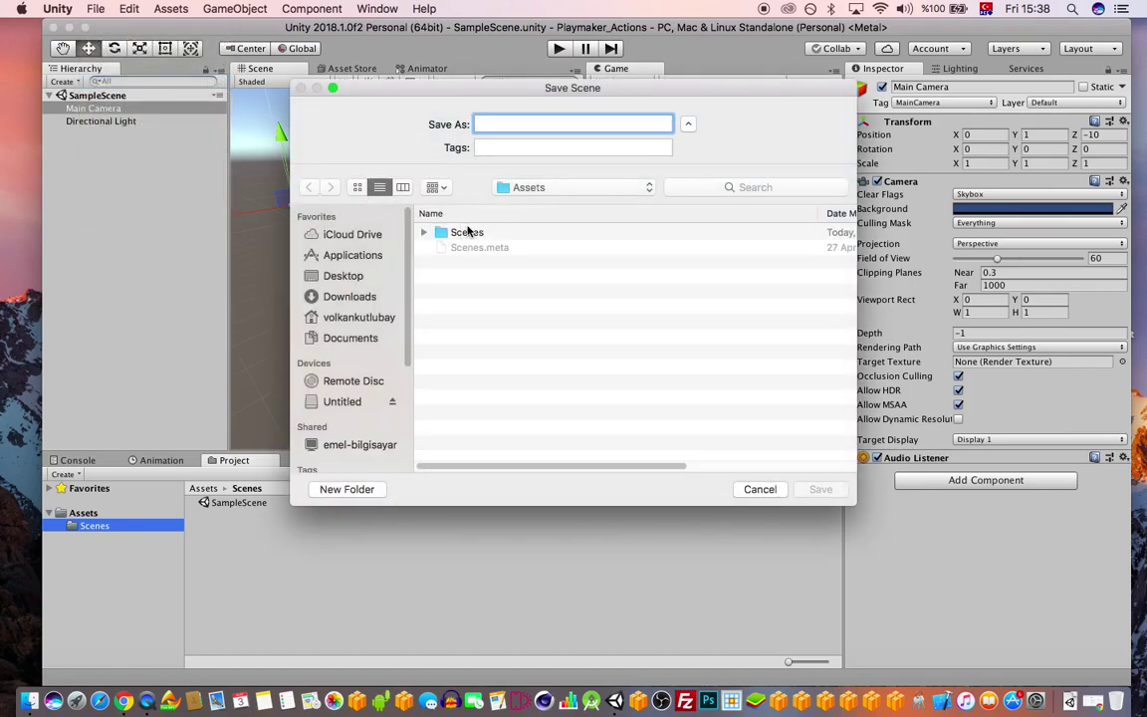
pyautogui.doubleClick(468, 232)
pyautogui.click(534, 127)
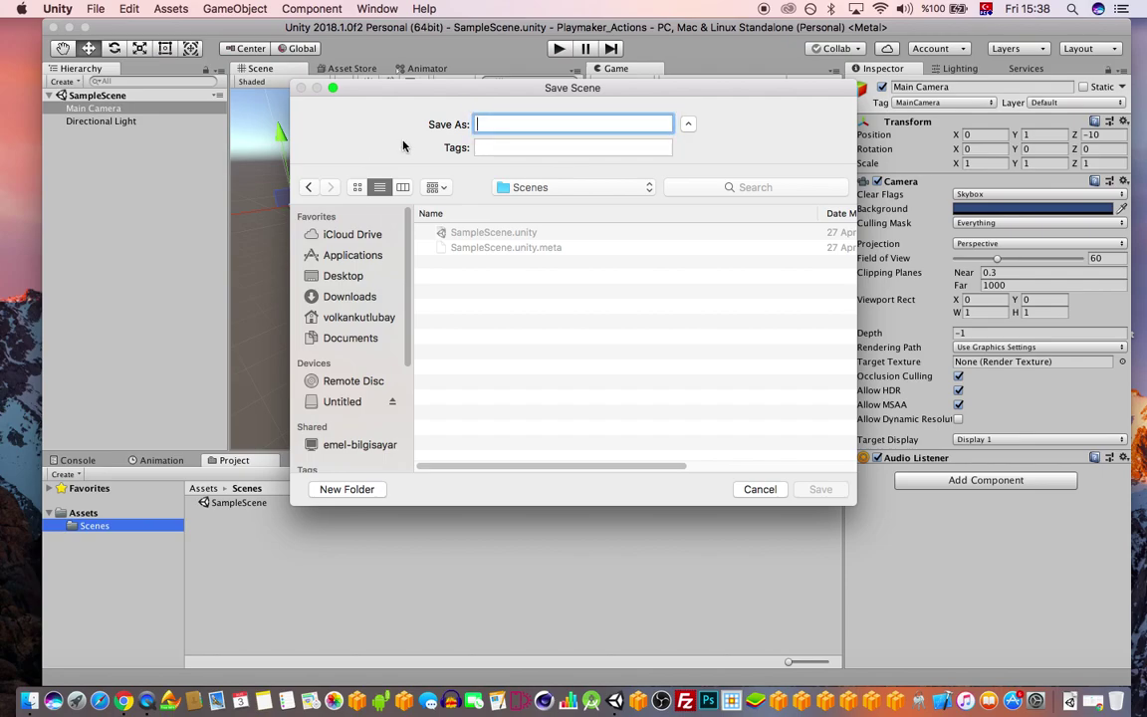
pyautogui.write('start_scene')
pyautogui.press('Return')
pyautogui.scroll(-3, 371, 218)
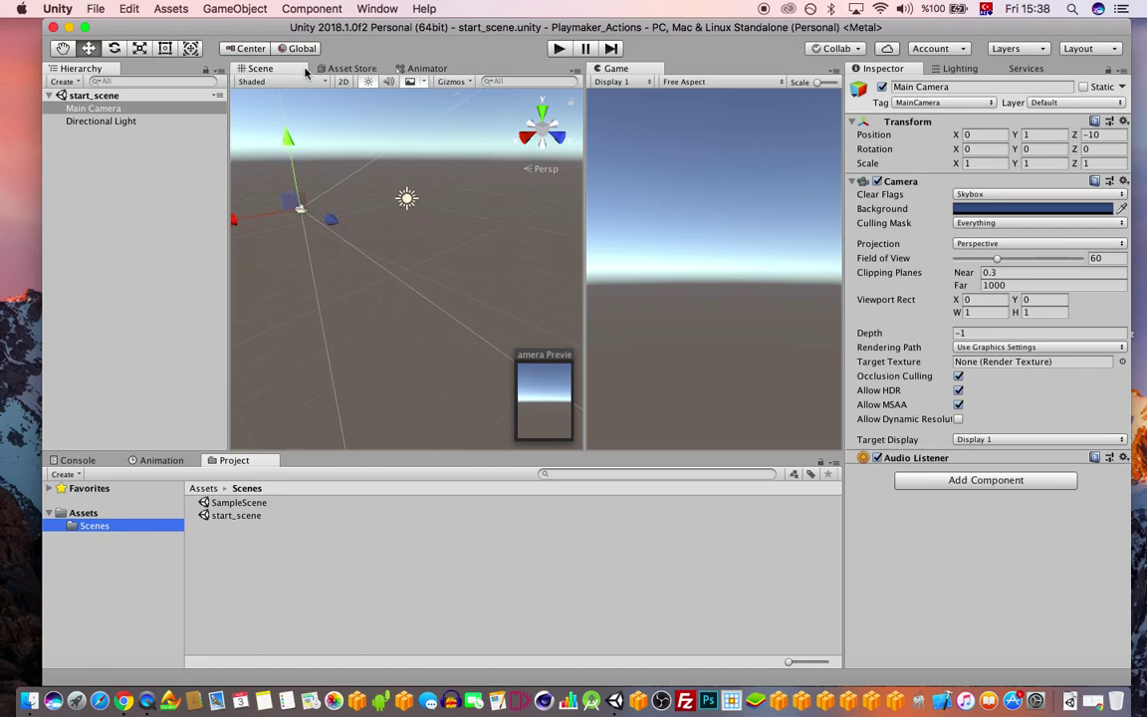
# Add a 3D Cube to the scene
pyautogui.moveTo(296, 31); pyautogui.dragTo(288, 31)
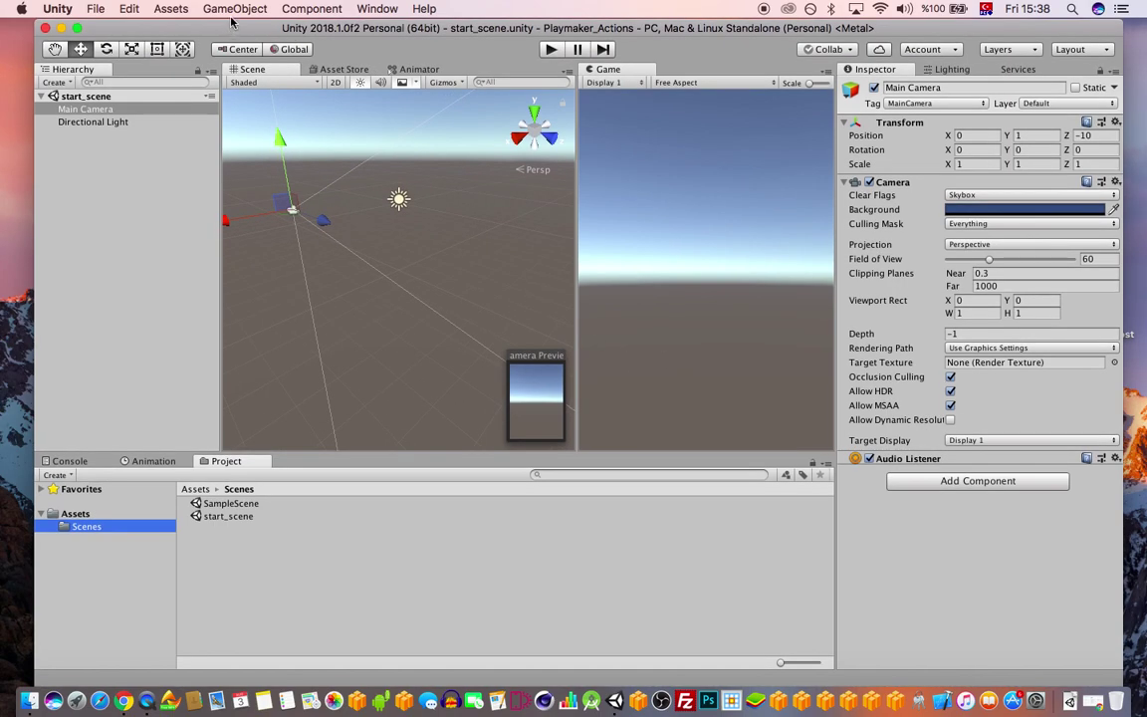
pyautogui.click(235, 8)
pyautogui.moveTo(284, 70)
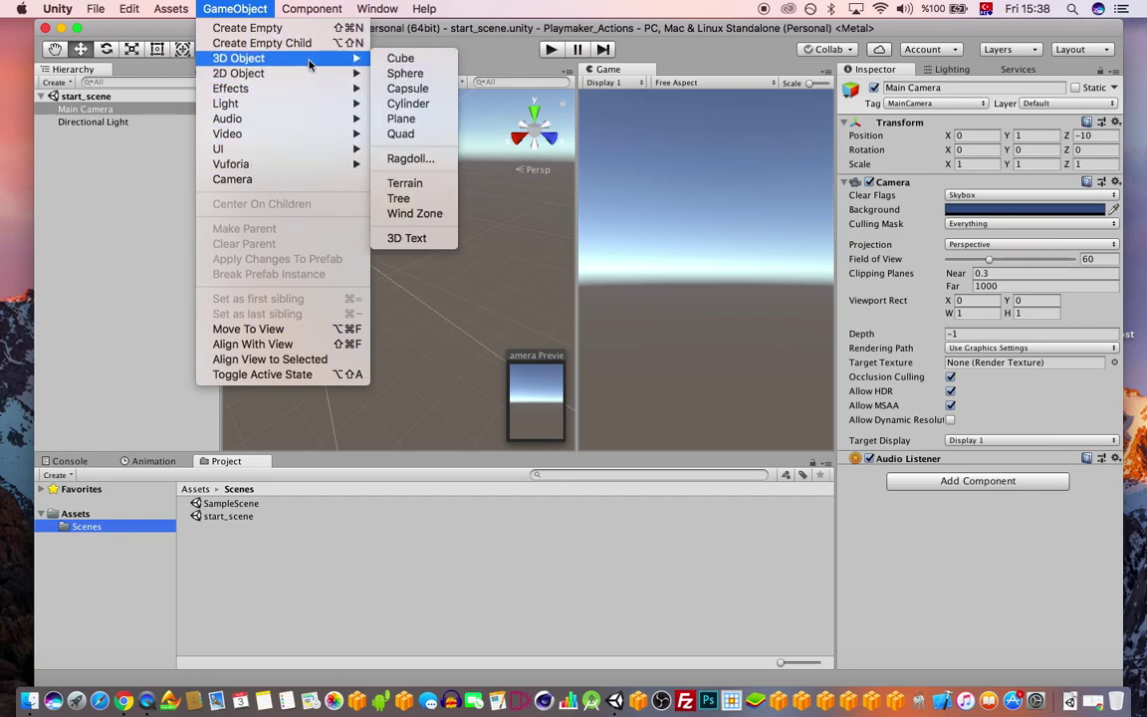
pyautogui.click(422, 199)
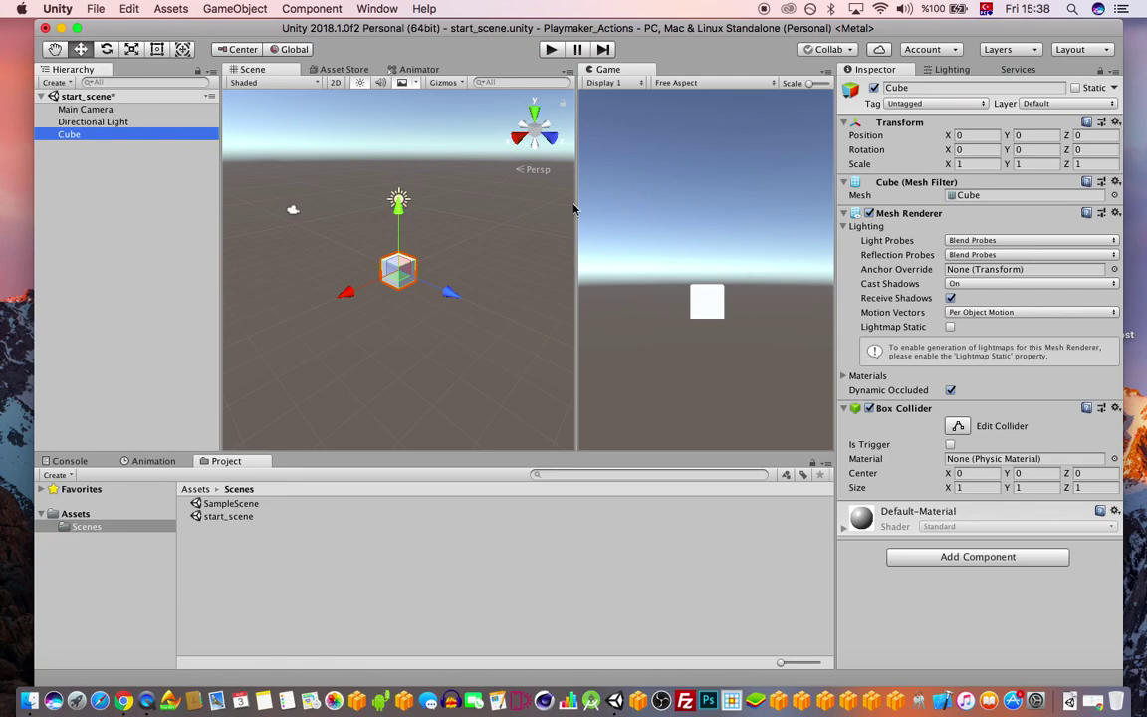
# Move the Main Camera closer to the cube along Z and open the Asset Store
pyautogui.click(292, 213)
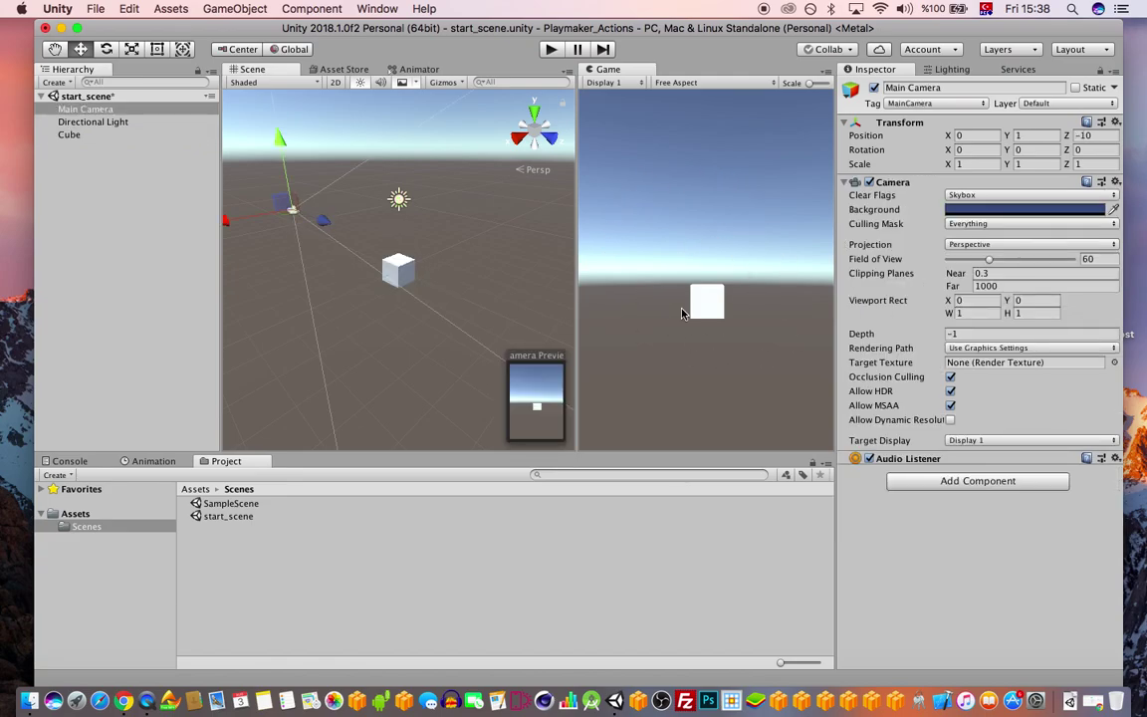
pyautogui.moveTo(320, 223); pyautogui.dragTo(293, 172)
pyautogui.moveTo(487, 35); pyautogui.dragTo(494, 31)
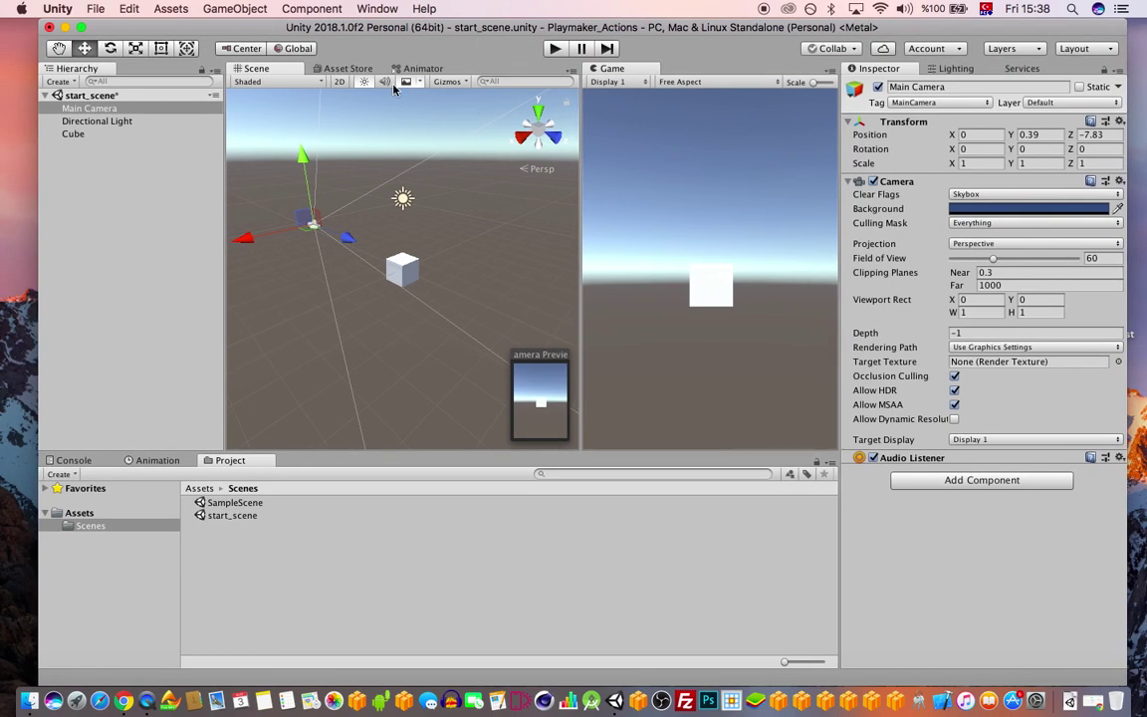
pyautogui.click(329, 69)
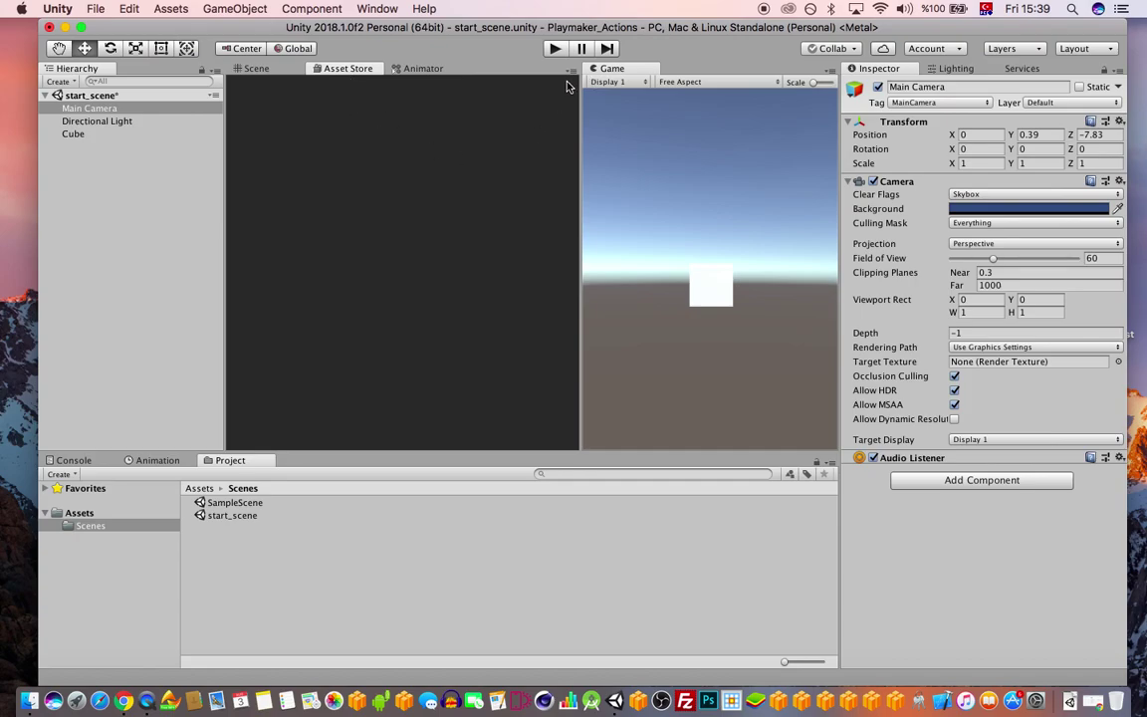
# Search the Asset Store for 'playmaker' and open the Playmaker product page
pyautogui.moveTo(549, 34); pyautogui.dragTo(546, 35)
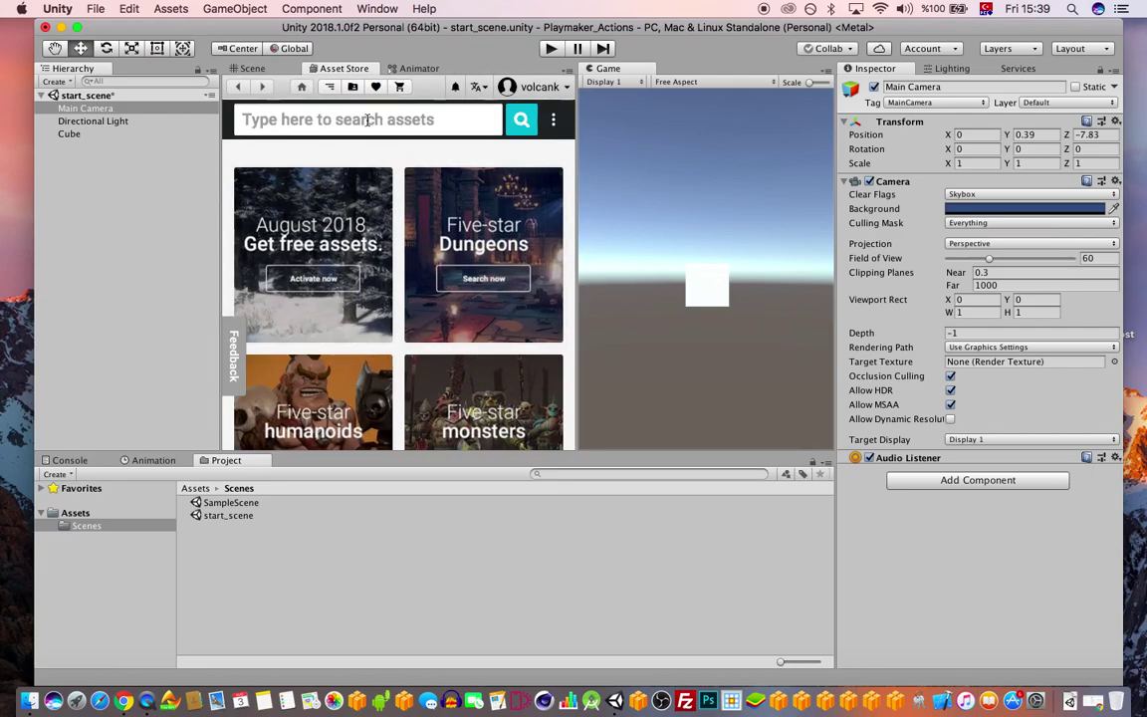
pyautogui.click(354, 120)
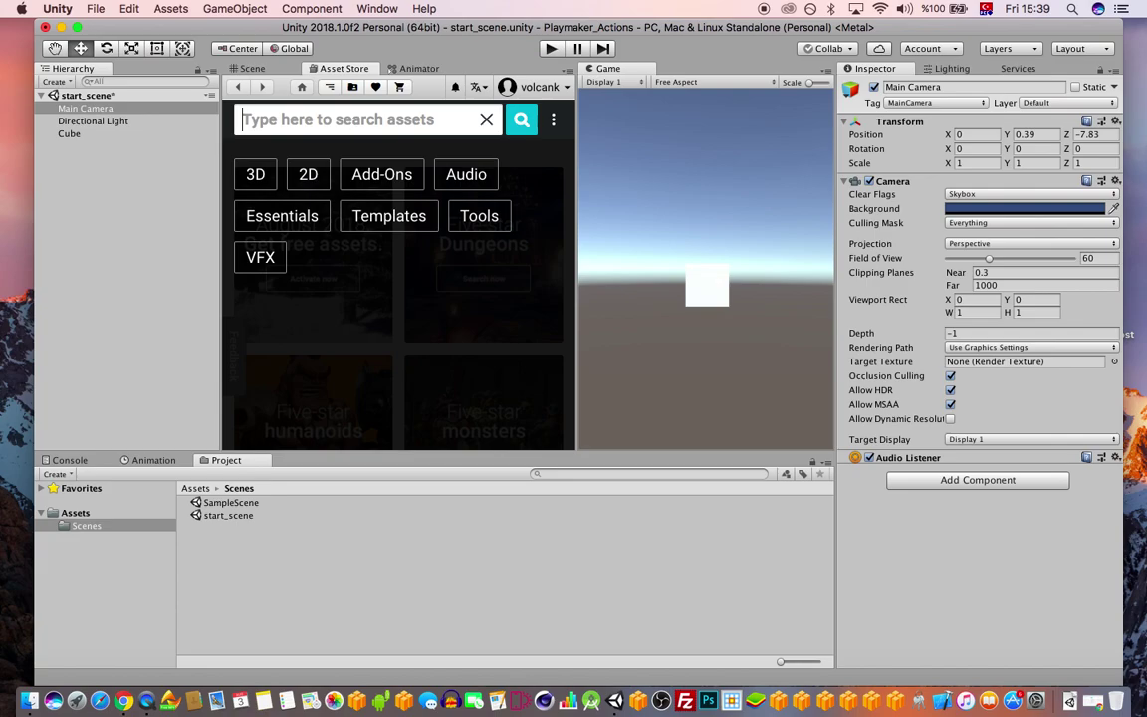
pyautogui.write('playmaker')
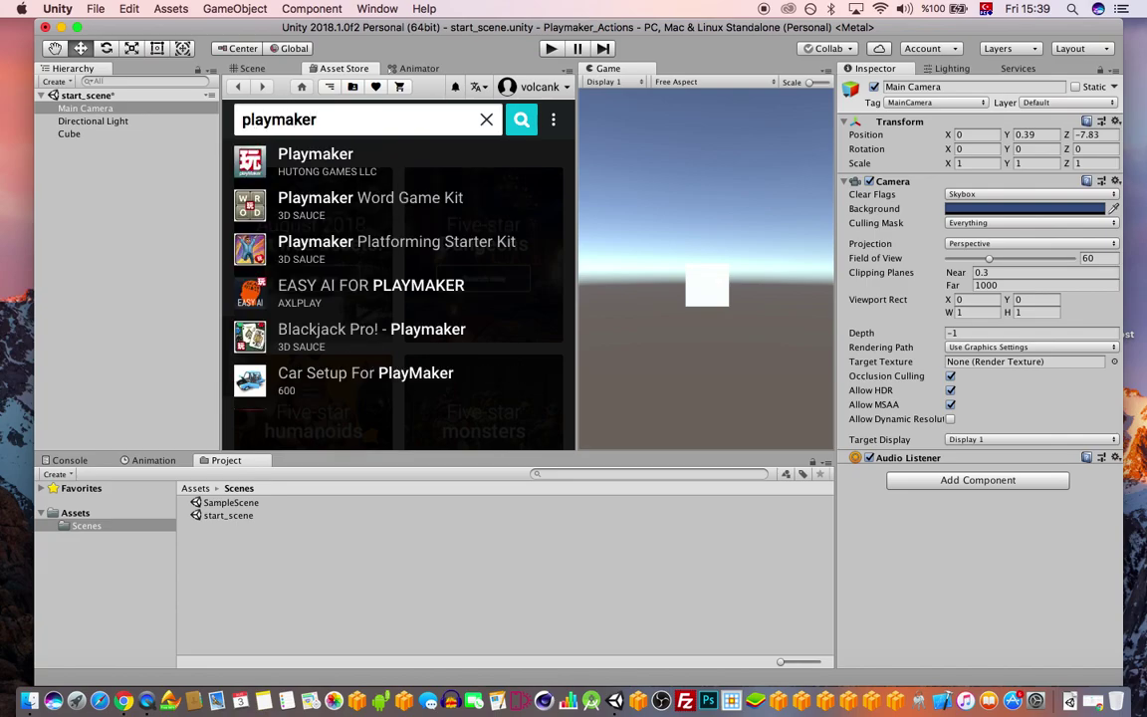
pyautogui.press('Return')
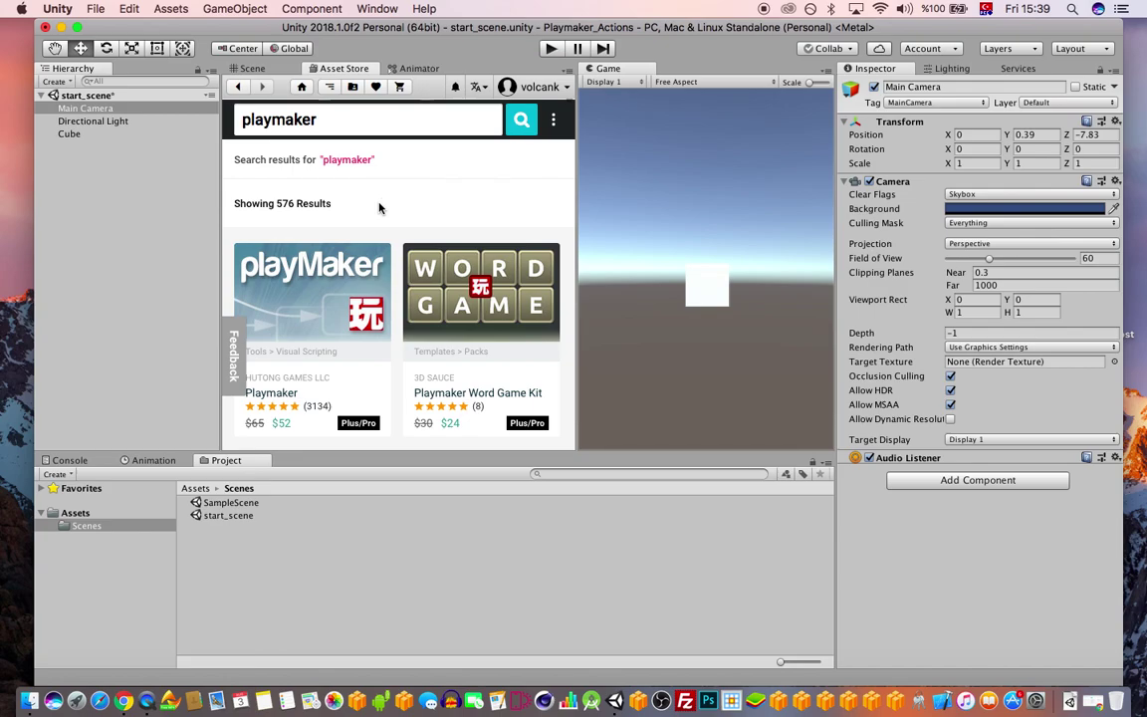
pyautogui.click(358, 283)
pyautogui.scroll(-10, 477, 203)
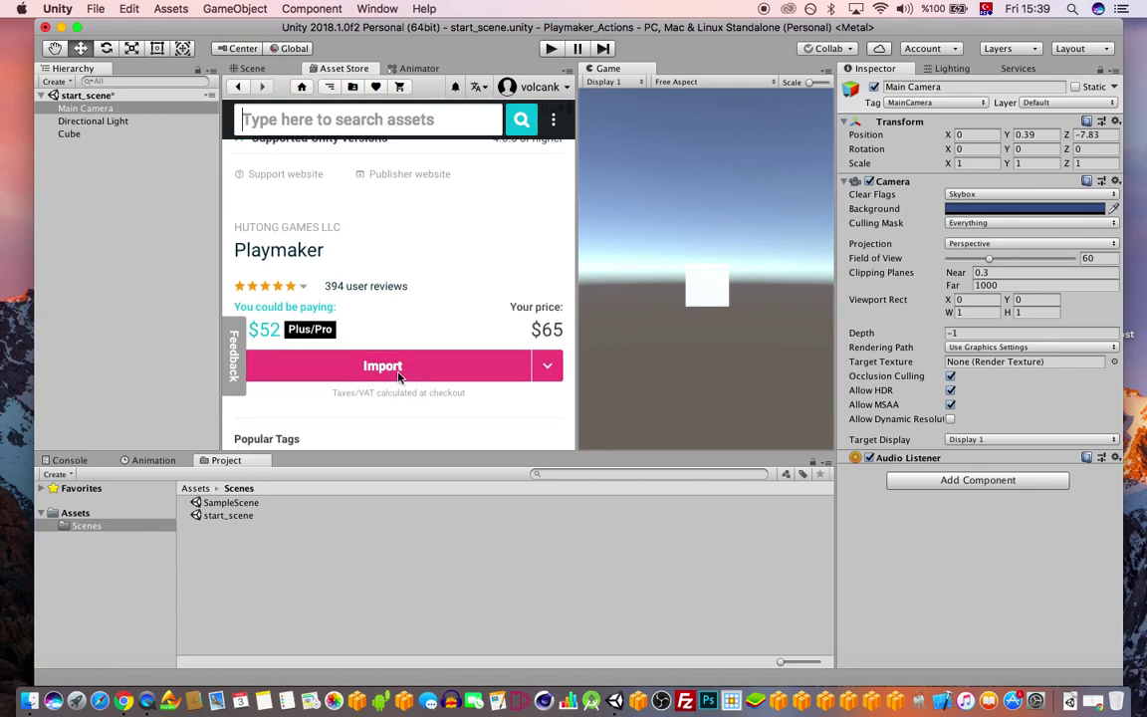
pyautogui.scroll(-2, 398, 359)
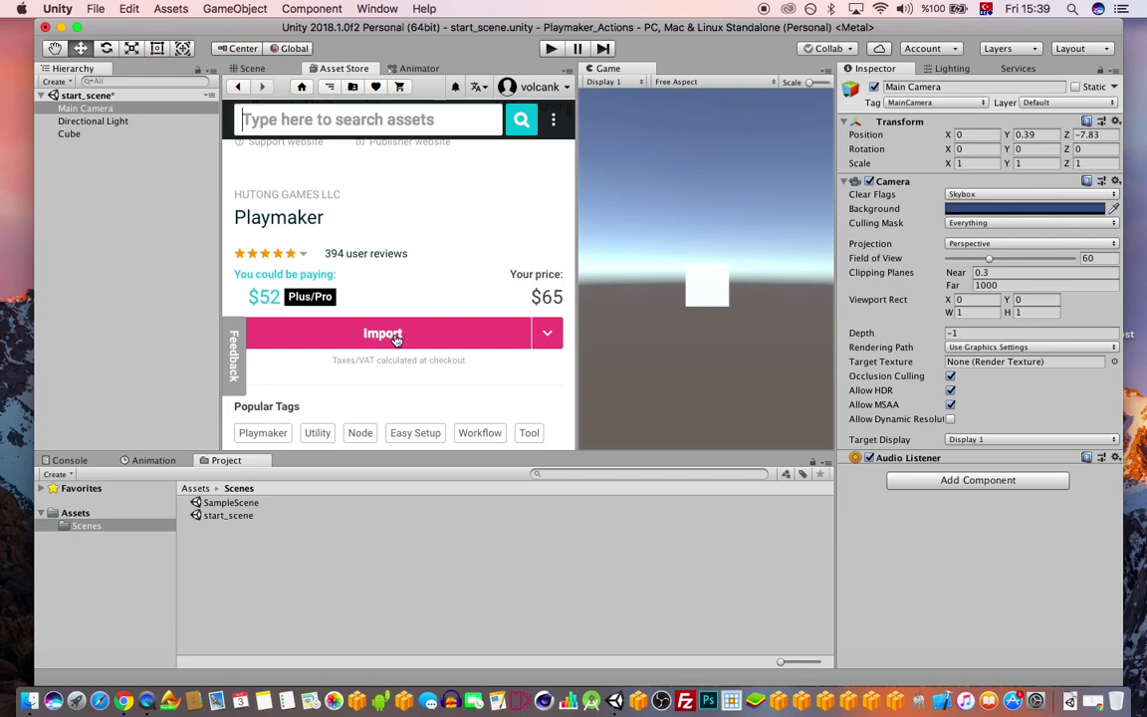
# Import the $65 Playmaker package with all its listed files
pyautogui.moveTo(529, 297); pyautogui.dragTo(554, 297)
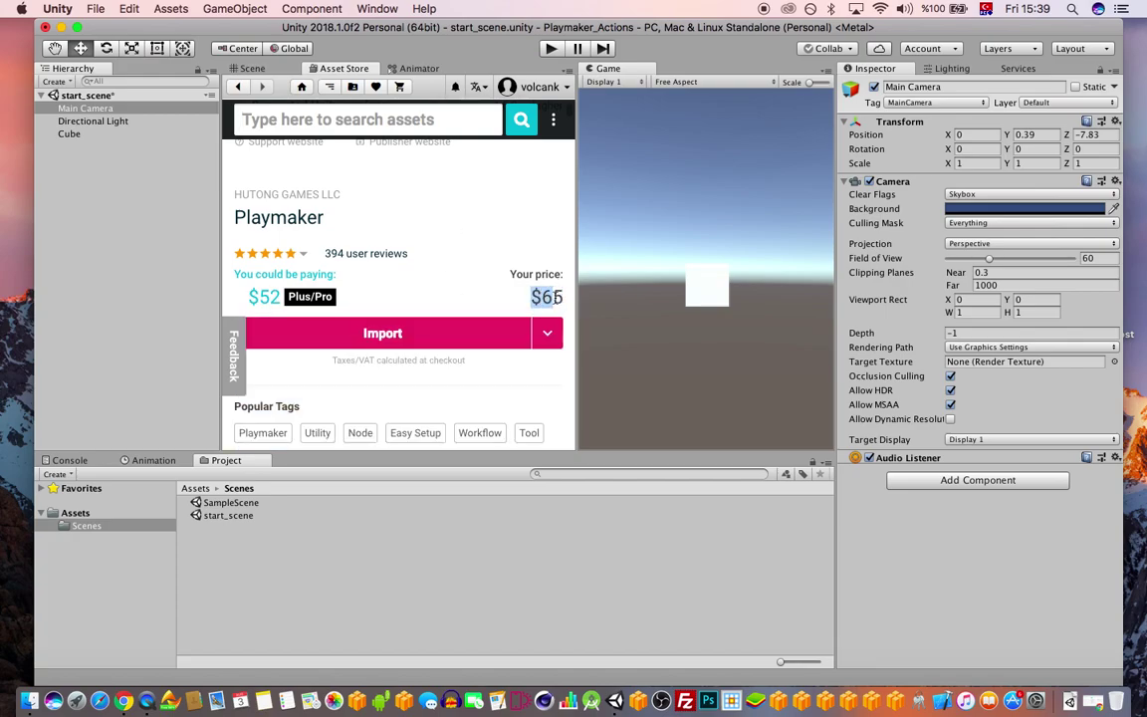
pyautogui.click(313, 299)
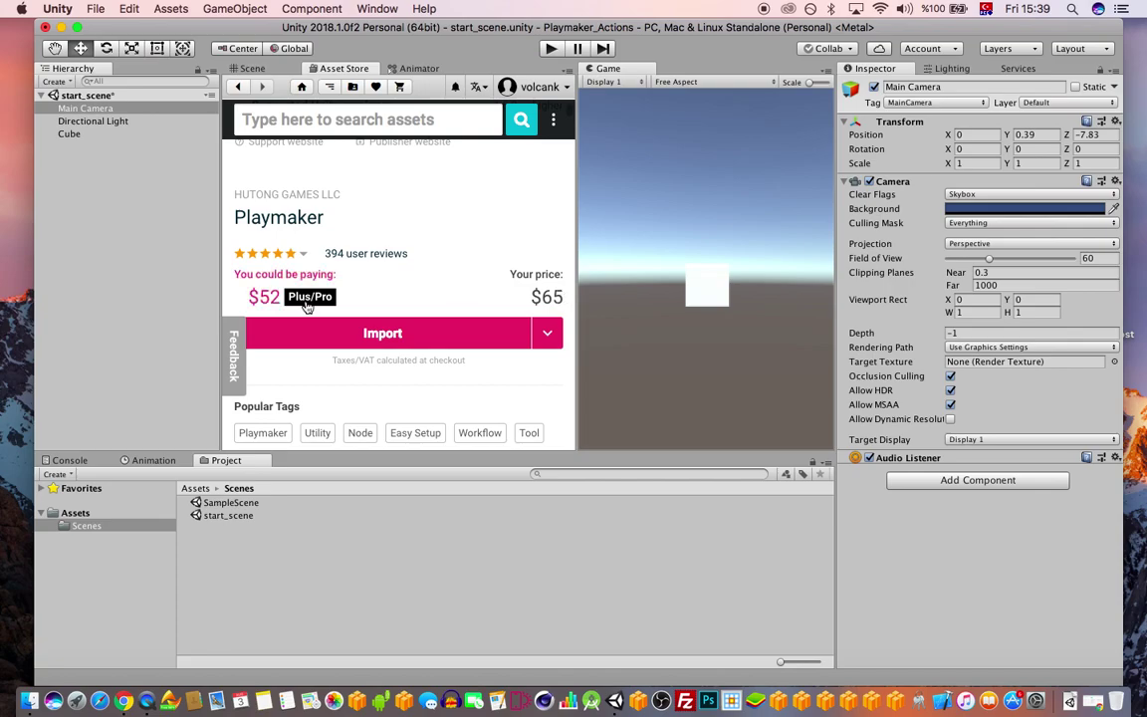
pyautogui.click(397, 333)
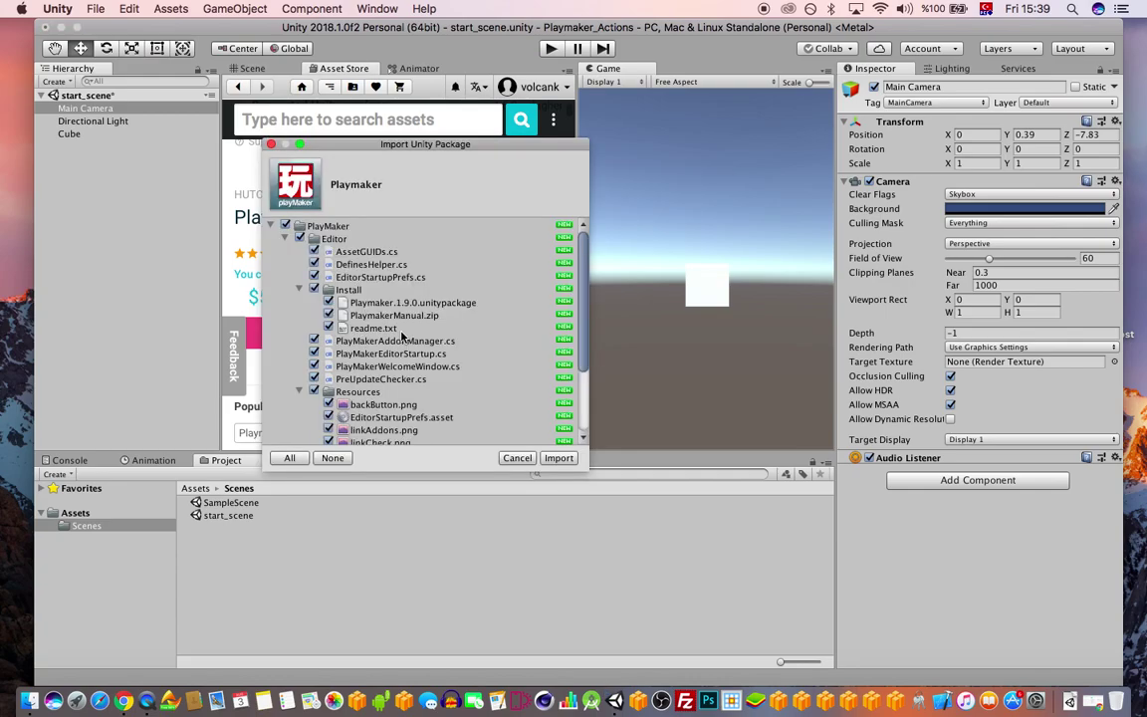
pyautogui.click(558, 458)
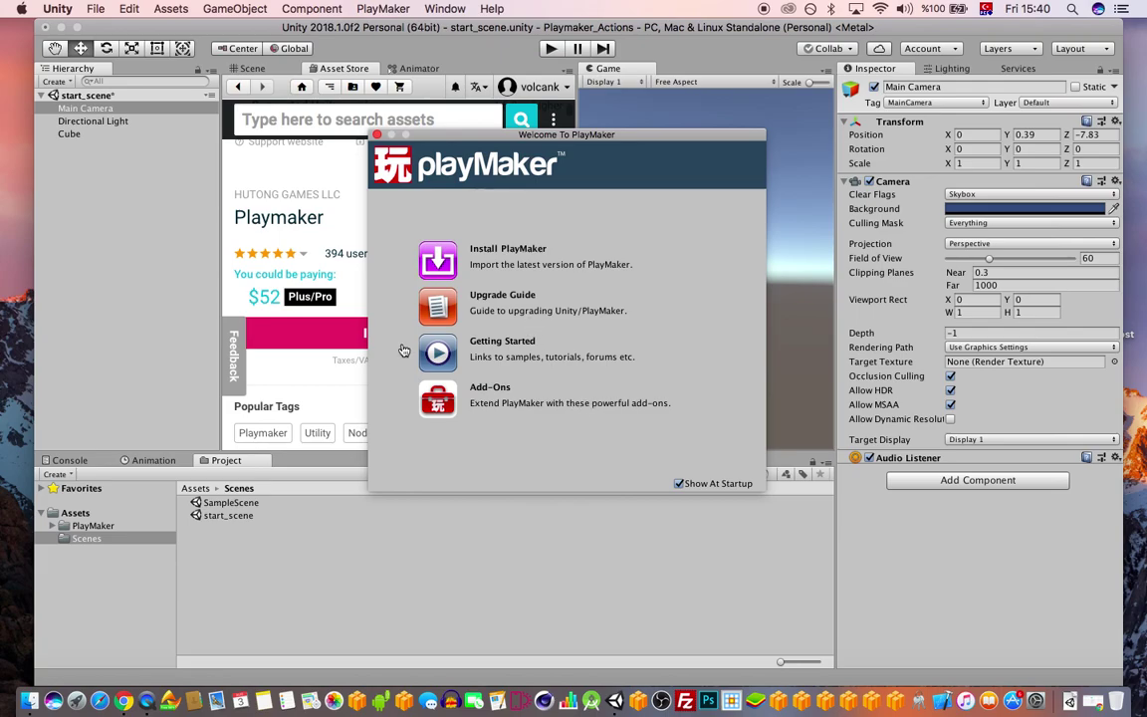
# Install PlayMaker 1.9.0 after confirming a backup, import all files, then return to Chrome
pyautogui.click(508, 253)
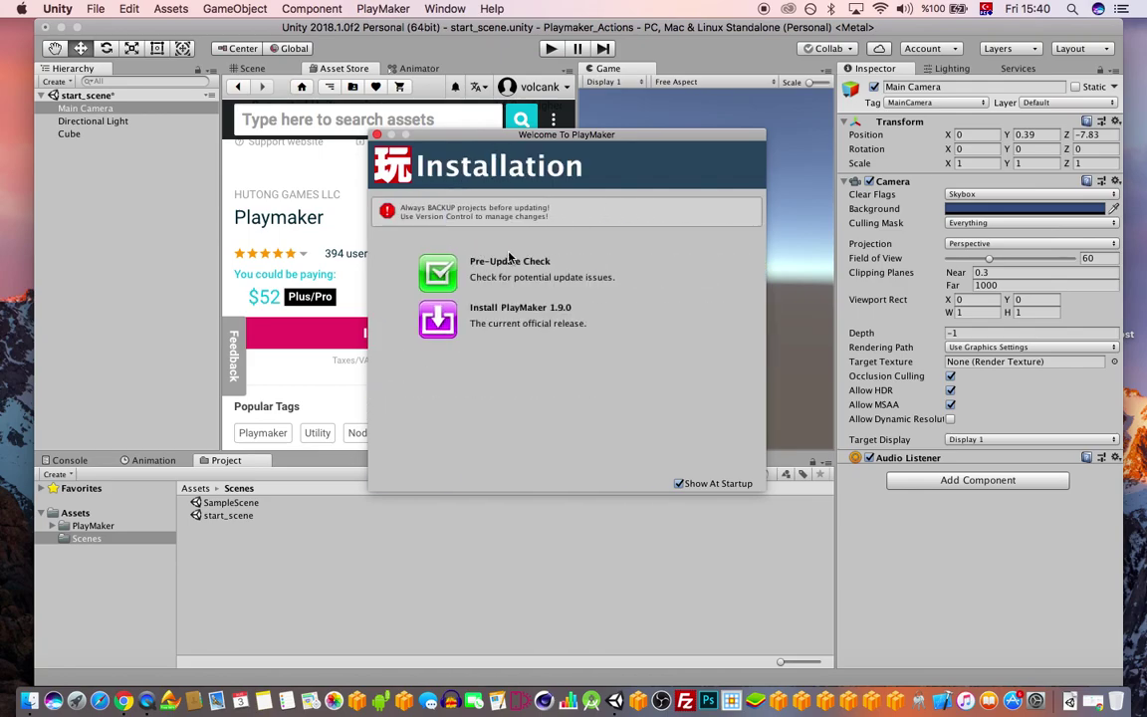
pyautogui.click(521, 310)
pyautogui.click(577, 296)
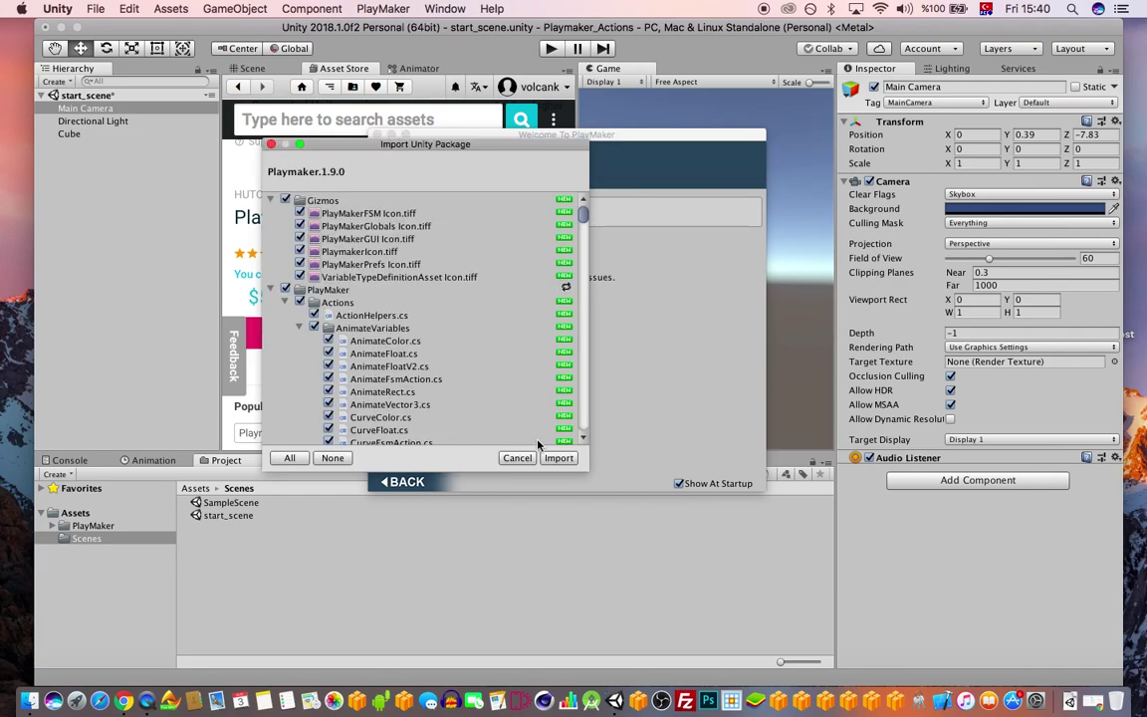
pyautogui.click(558, 458)
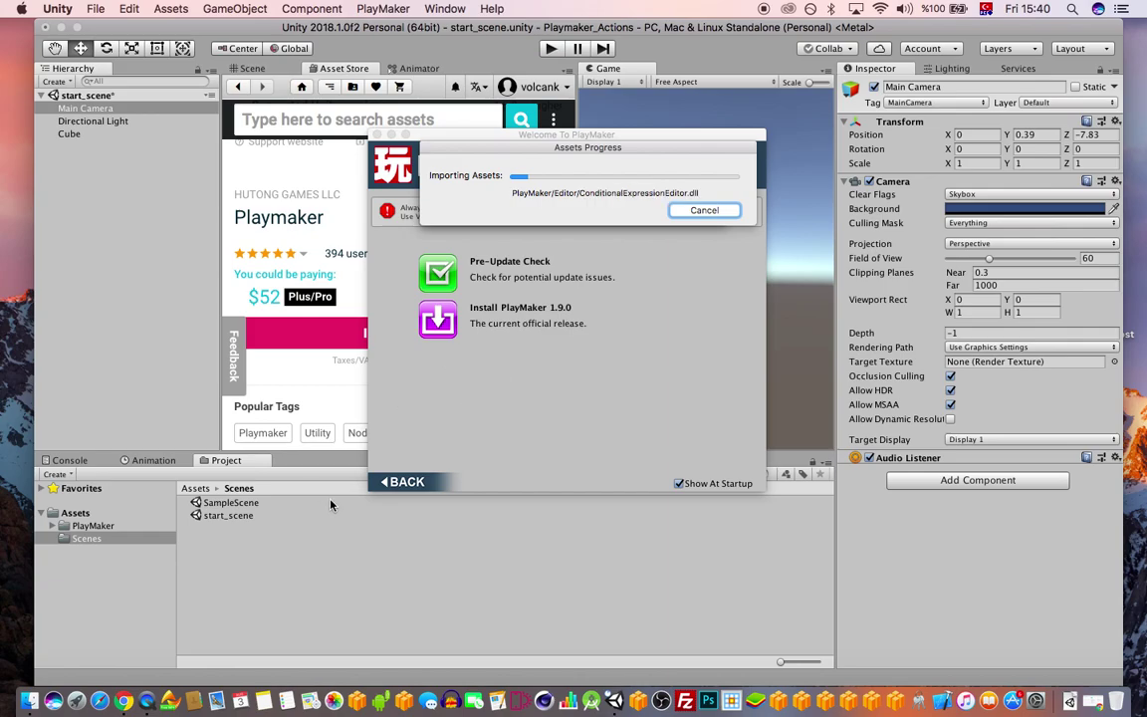
pyautogui.click(123, 701)
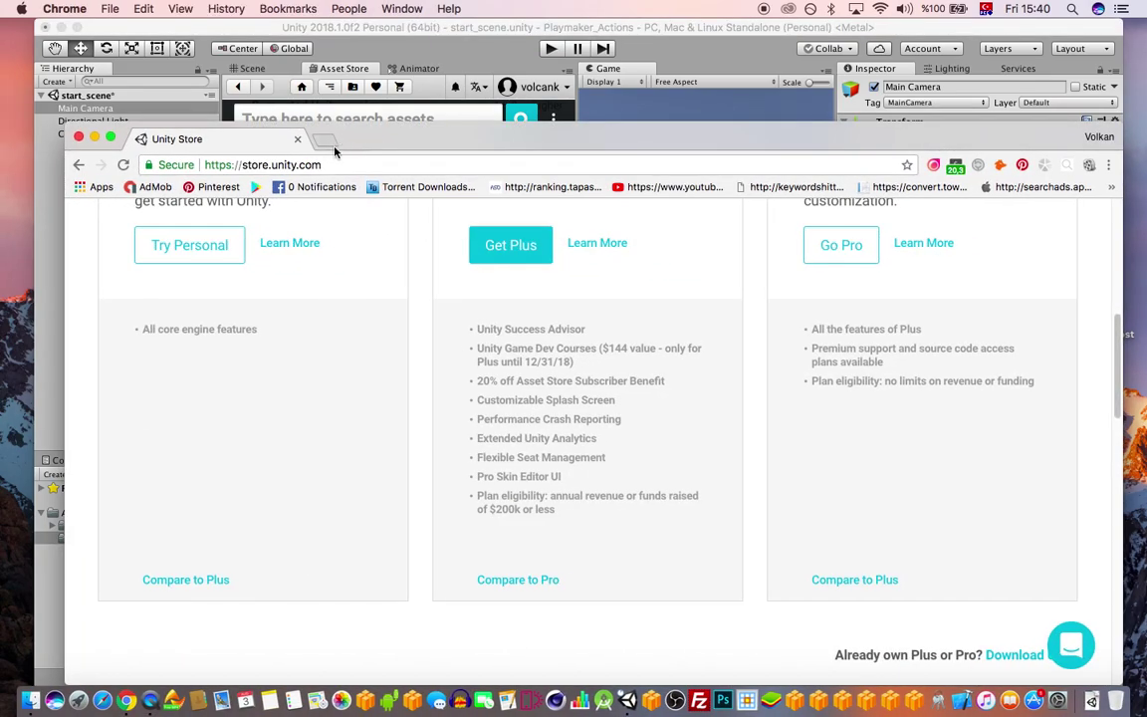
# Load hutonggames.com in a new tab and open the PlayMaker Community Wiki
pyautogui.click(329, 139)
pyautogui.write('hutonggames.com')
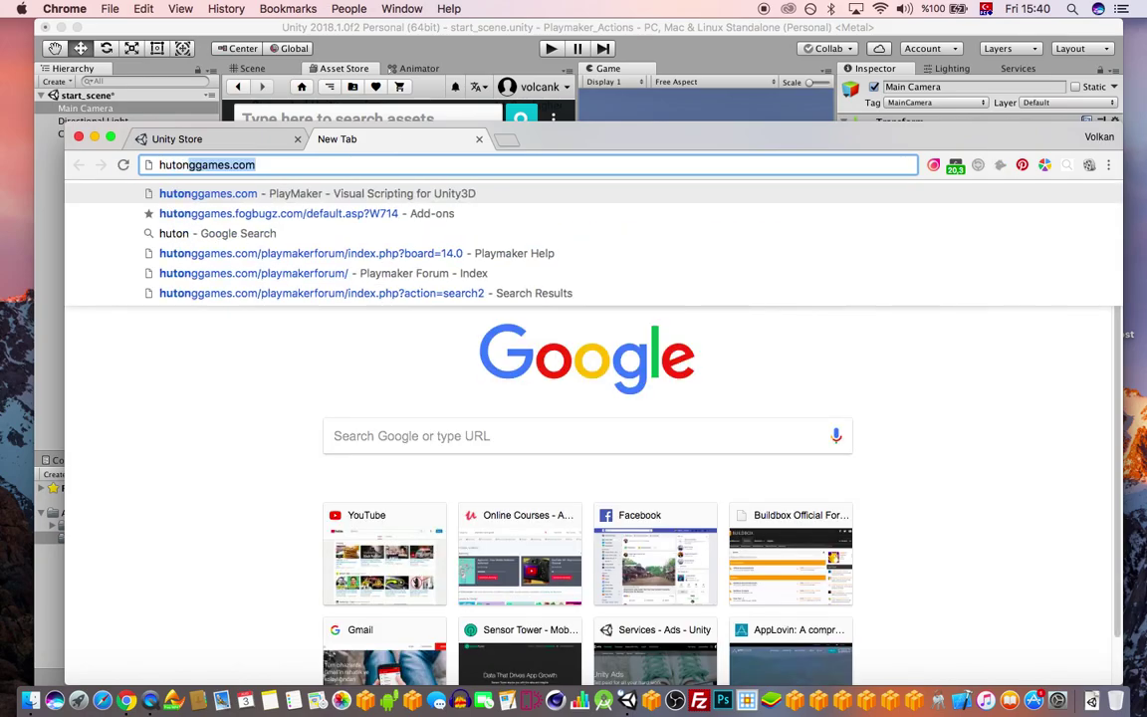
pyautogui.press('Return')
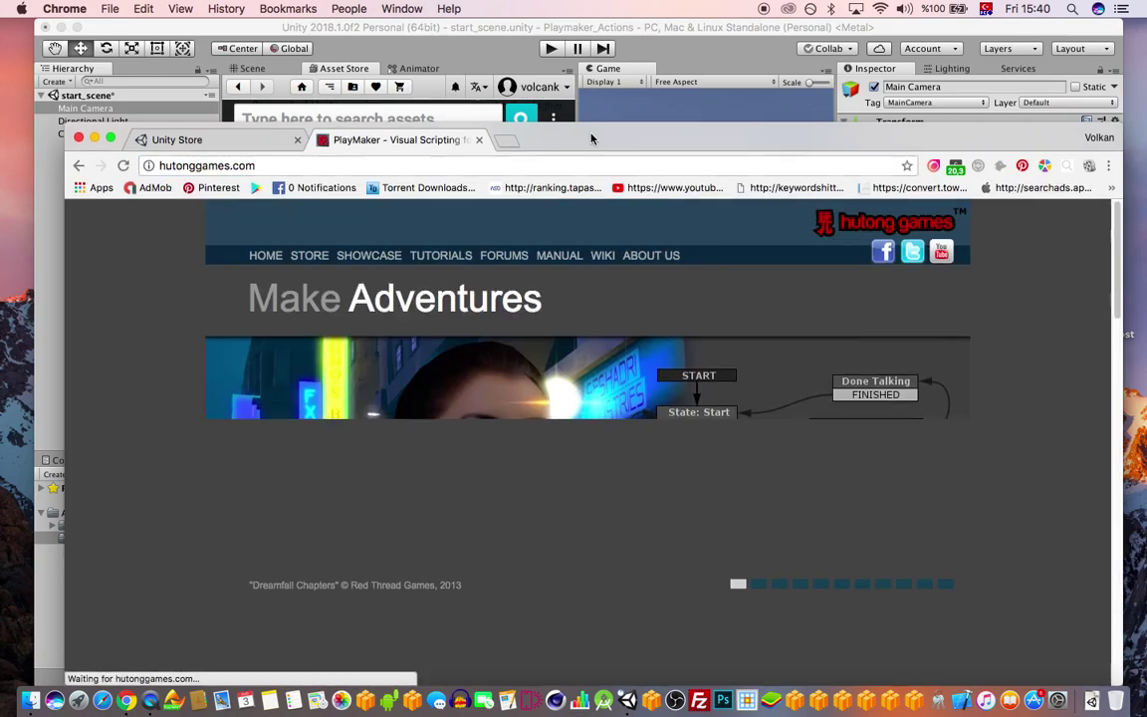
pyautogui.moveTo(558, 140); pyautogui.dragTo(530, 60)
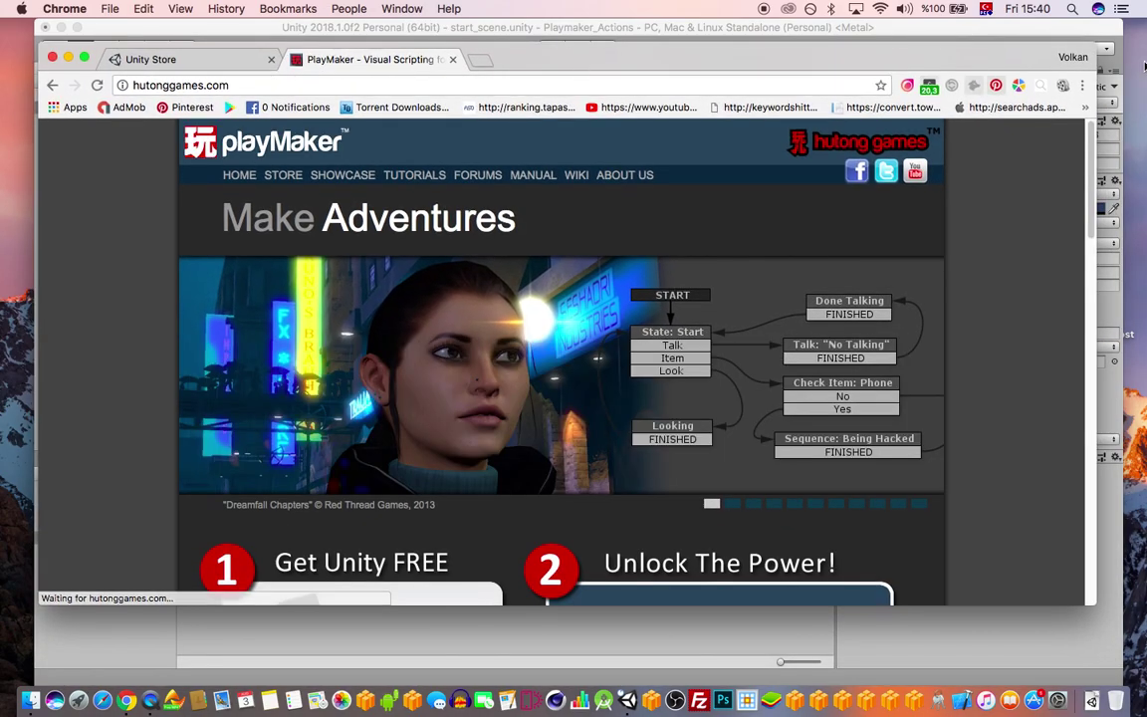
pyautogui.scroll(-2, 992, 239)
pyautogui.scroll(-20, 992, 239)
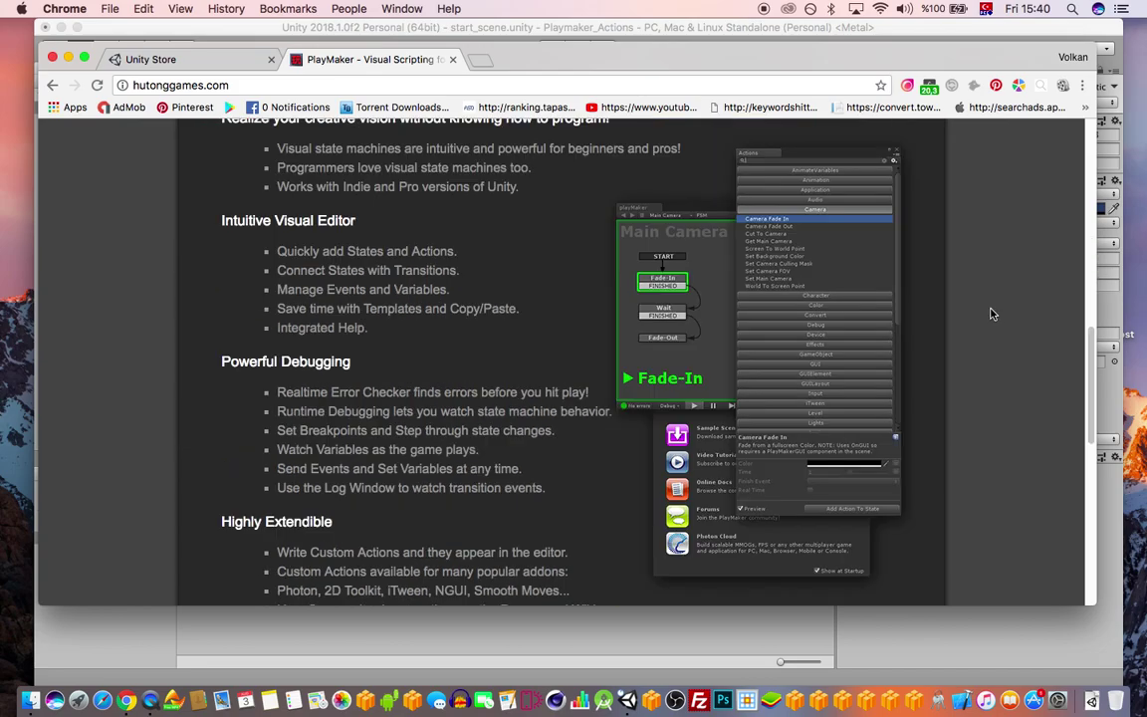
pyautogui.scroll(20, 964, 324)
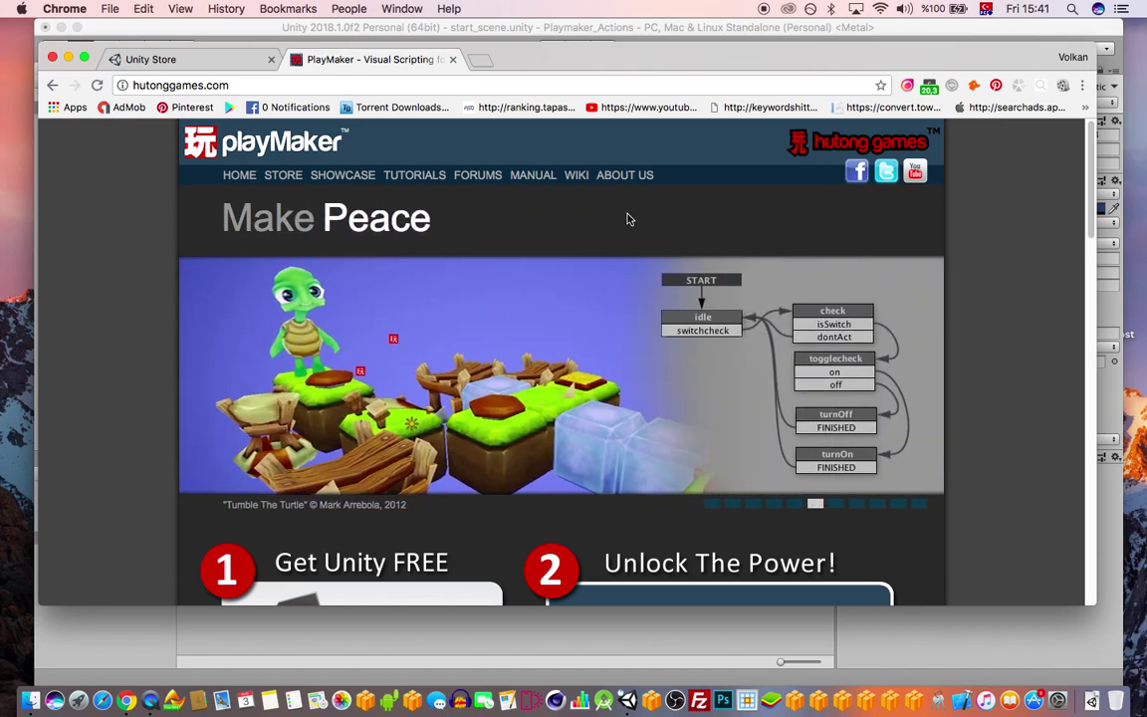
pyautogui.moveTo(758, 64); pyautogui.dragTo(764, 49)
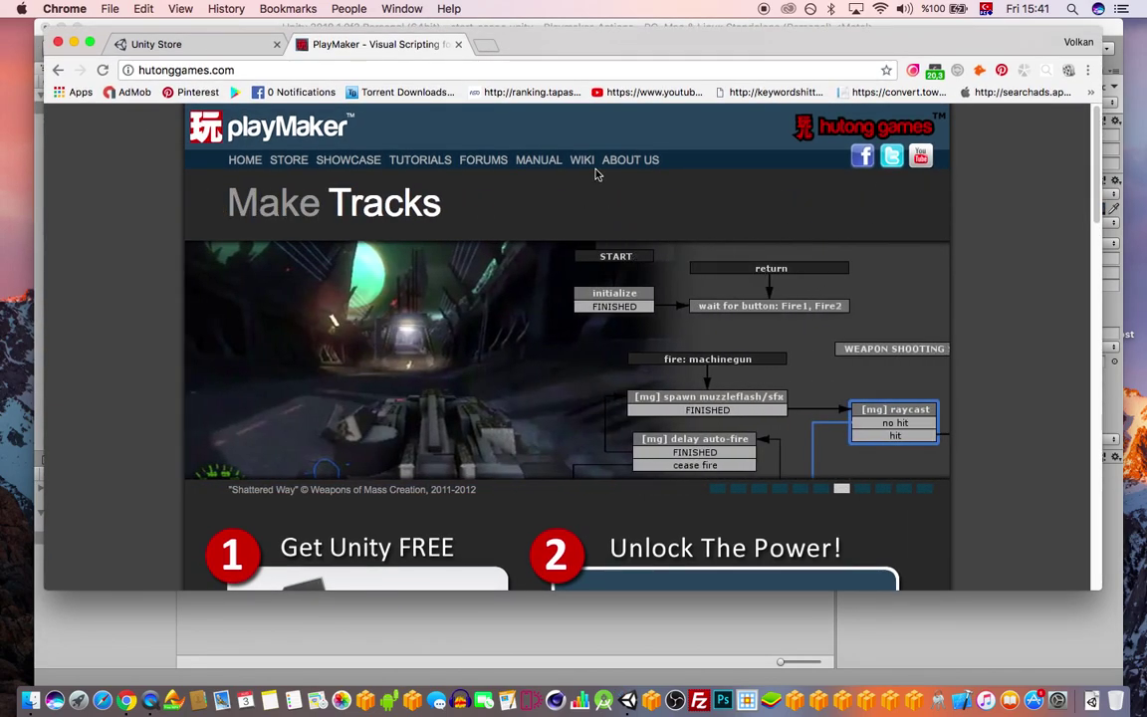
pyautogui.click(586, 167)
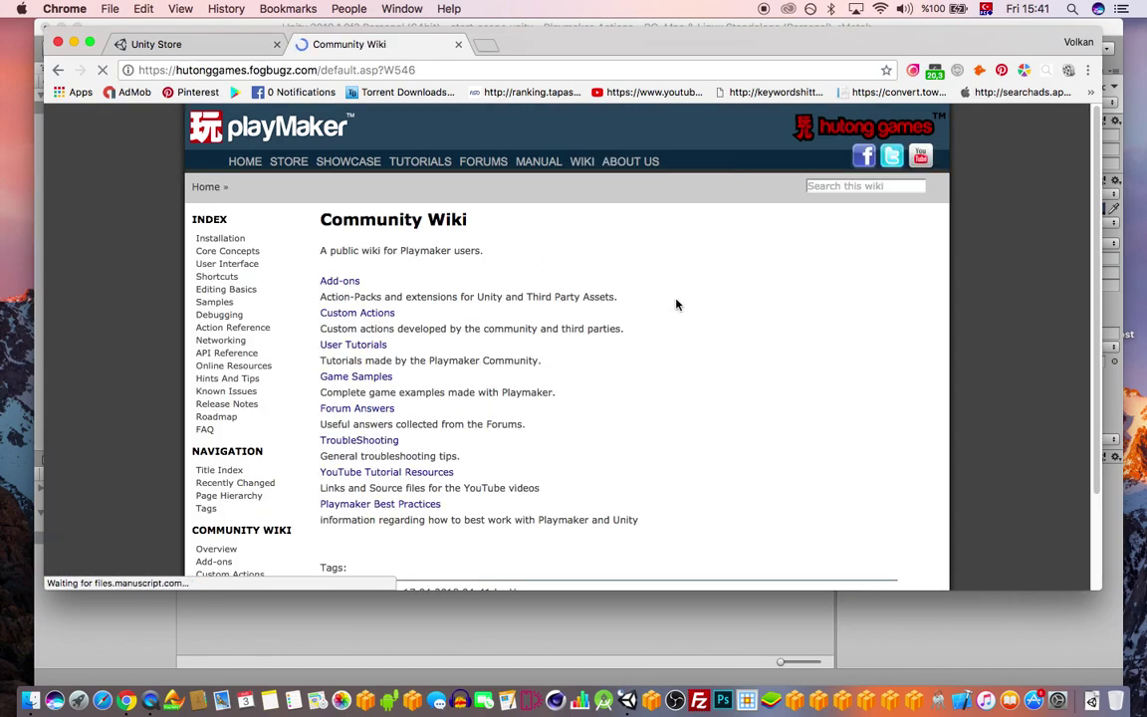
# From the wiki's Add-ons, open the Ecosystem Browser page and download the EcosystemBrowser unitypackage
pyautogui.scroll(-3, 793, 284)
pyautogui.scroll(1, 775, 277)
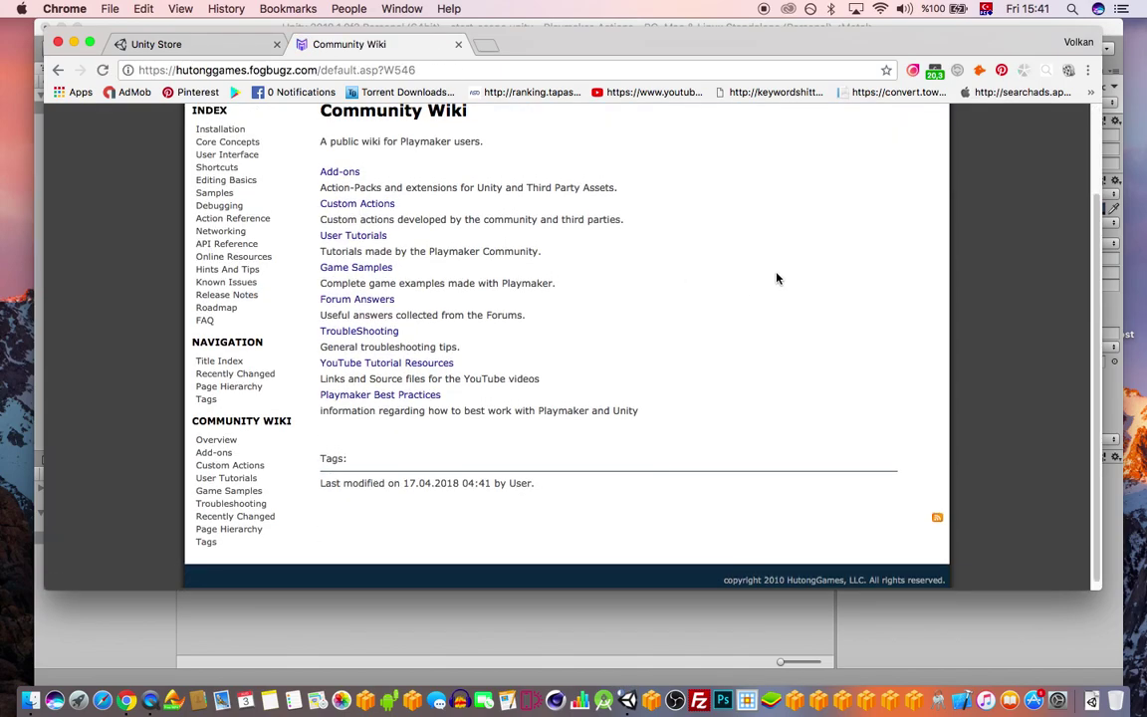
pyautogui.click(343, 204)
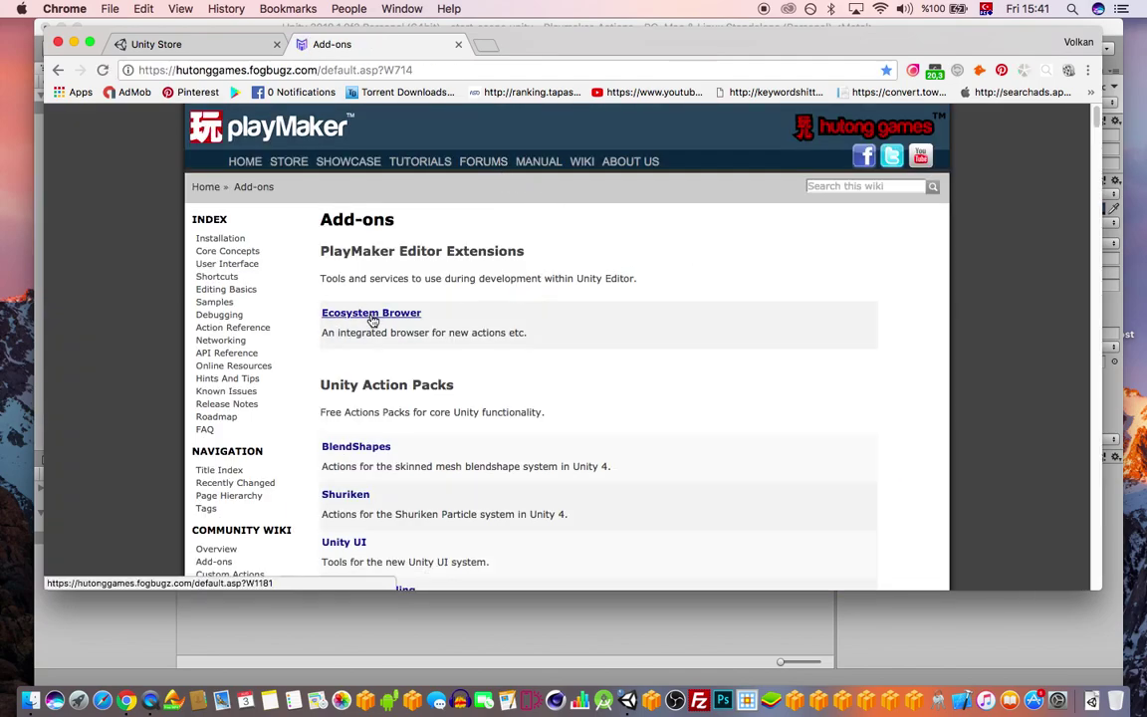
pyautogui.click(372, 317)
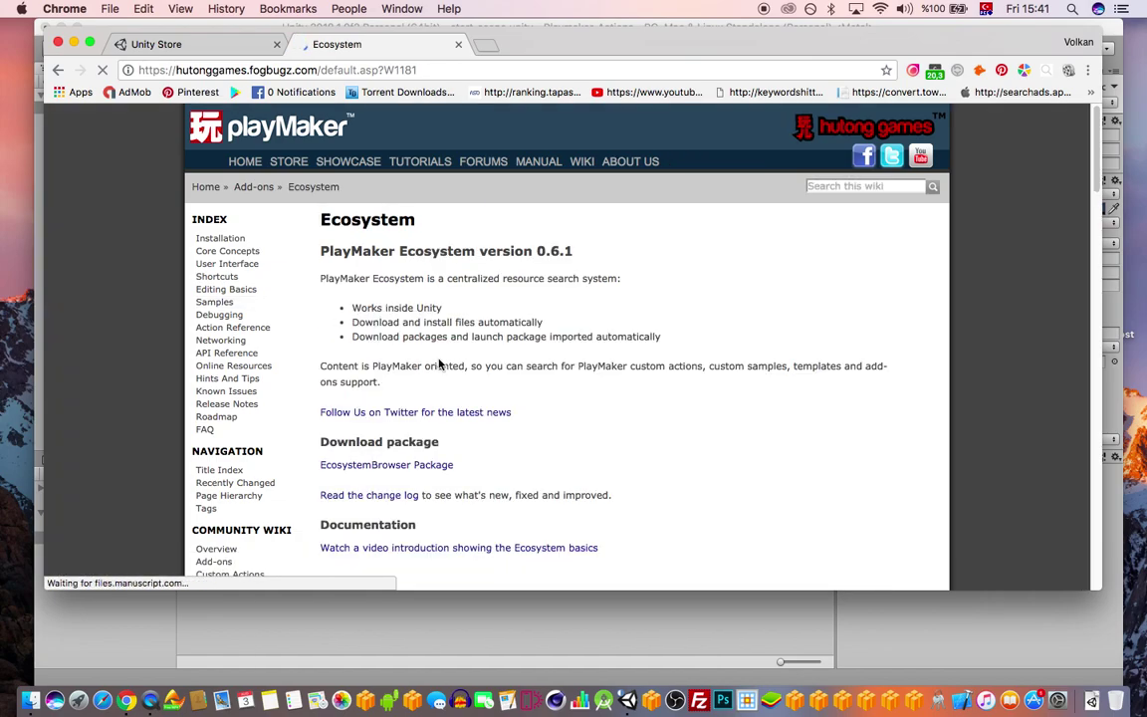
pyautogui.scroll(-3, 418, 365)
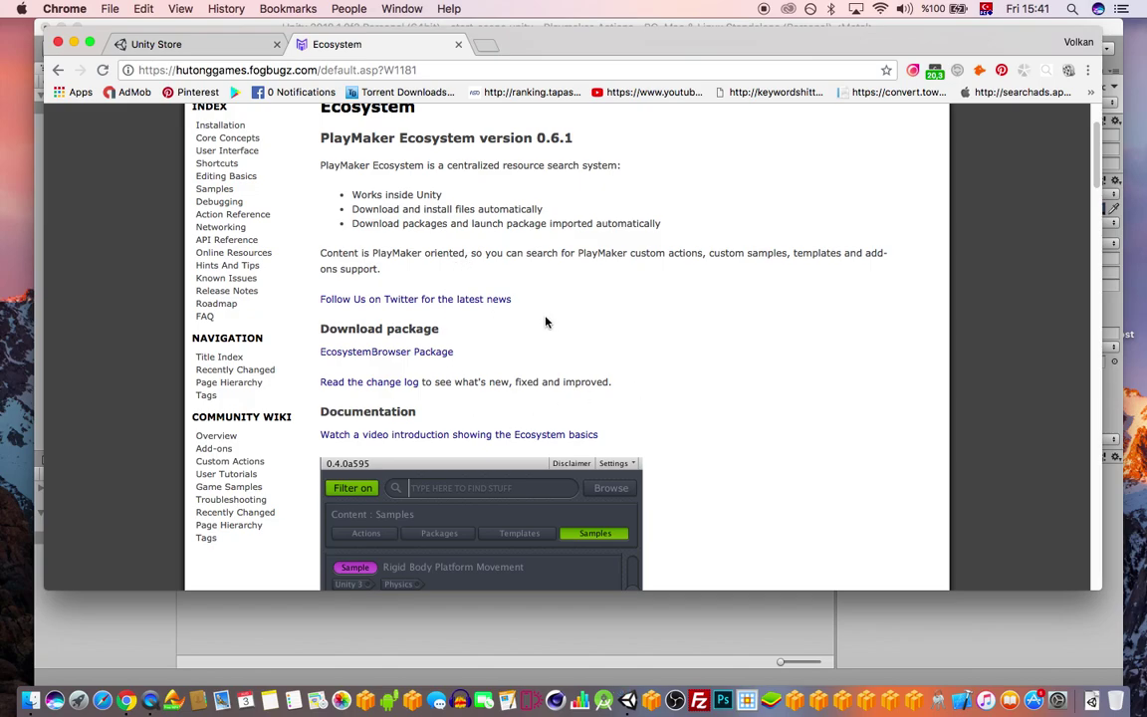
pyautogui.click(368, 354)
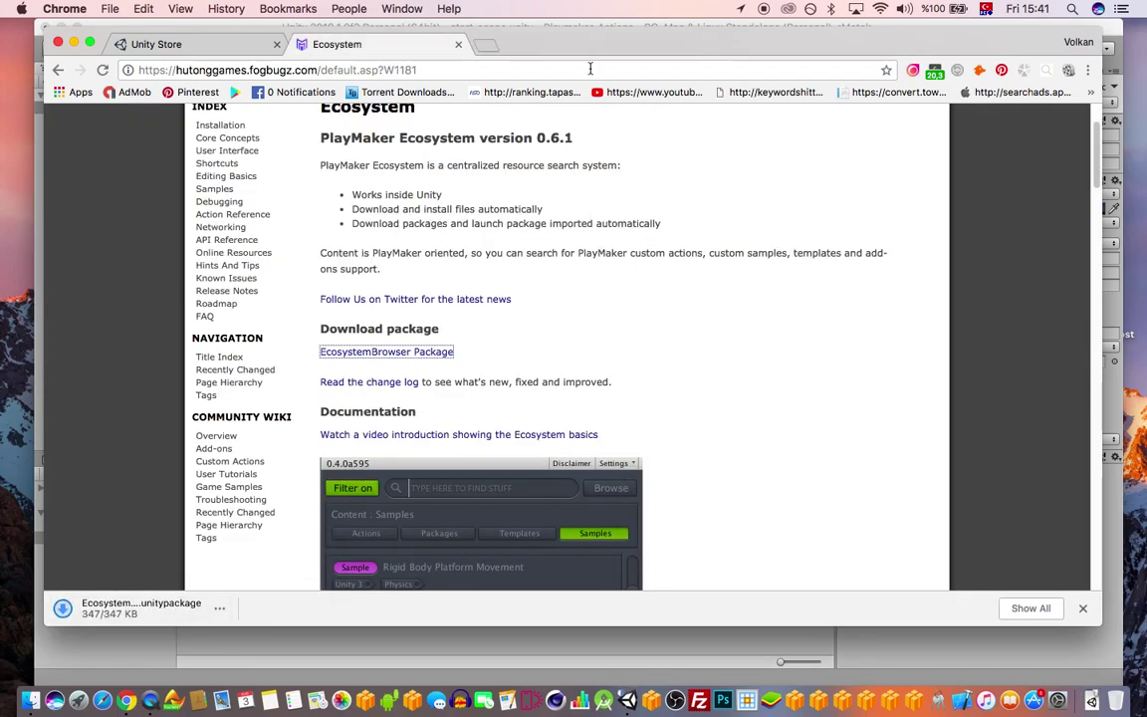
pyautogui.moveTo(593, 45); pyautogui.dragTo(609, 70)
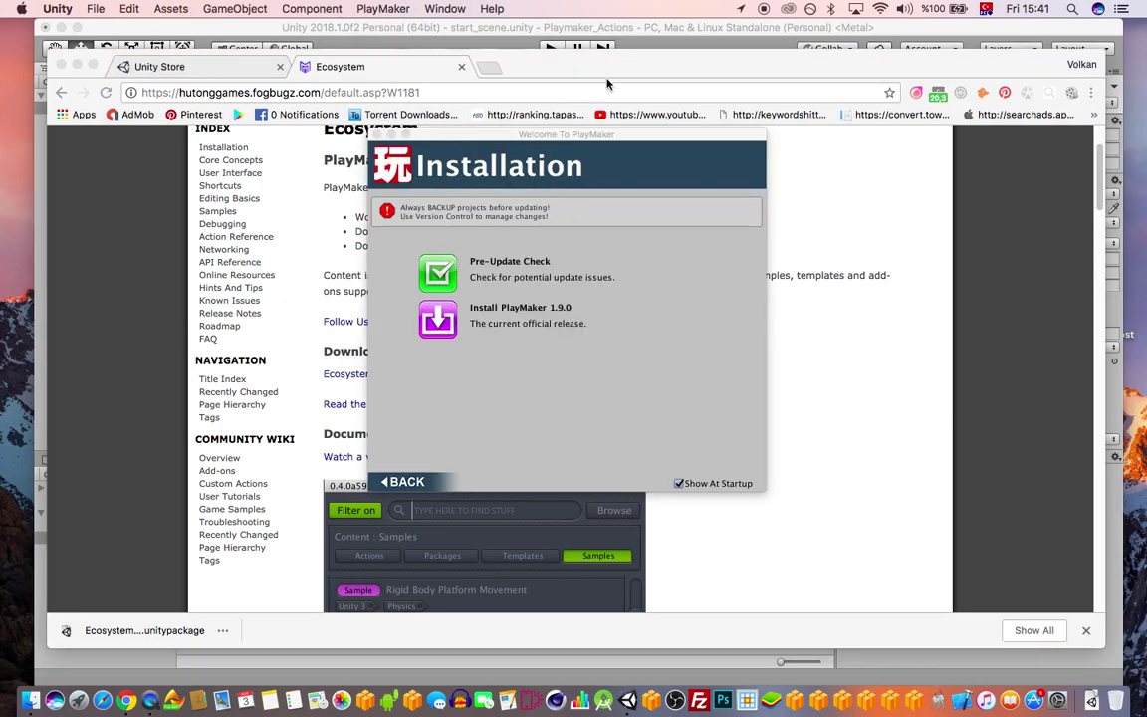
# Close the Welcome to PlayMaker window, browse the Project folders to Gizmos, and restore the Scene view
pyautogui.click(687, 134)
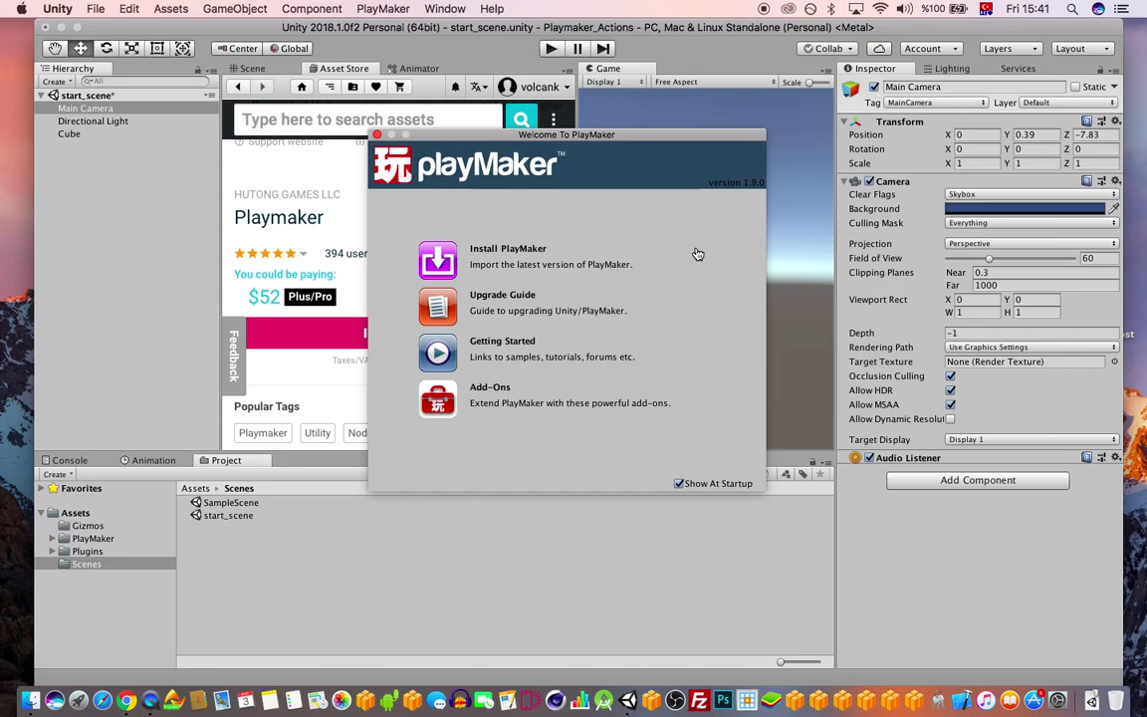
pyautogui.click(376, 135)
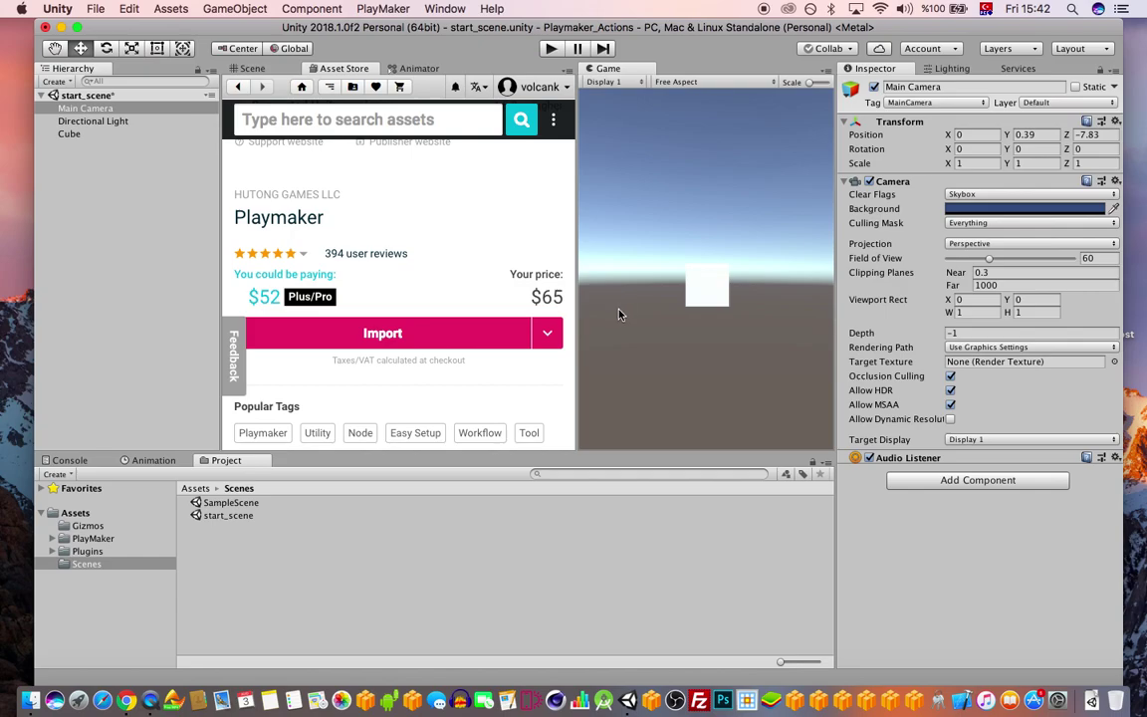
pyautogui.click(96, 551)
pyautogui.click(94, 538)
pyautogui.click(97, 549)
pyautogui.press('Down')
pyautogui.press('Up')
pyautogui.press('Up')
pyautogui.press('Up')
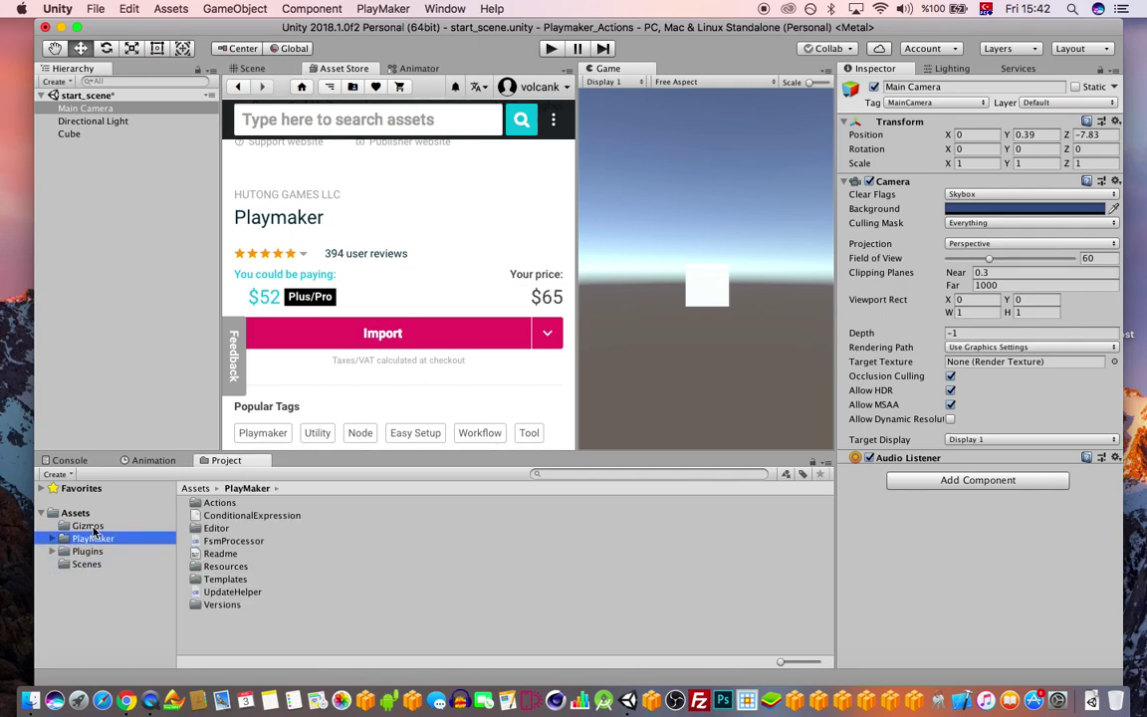
pyautogui.click(249, 68)
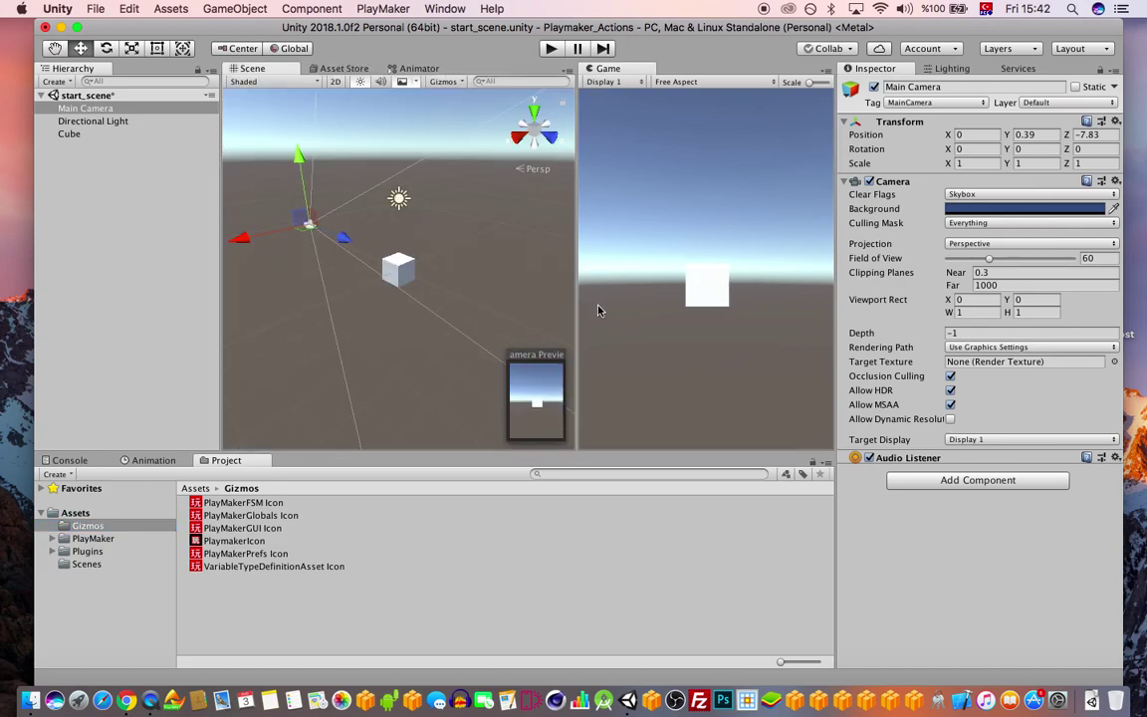
# Open the PlayMaker Editor, dismiss its Welcome window, and dock it in the bottom panel beside Project
pyautogui.click(387, 8)
pyautogui.moveTo(407, 44)
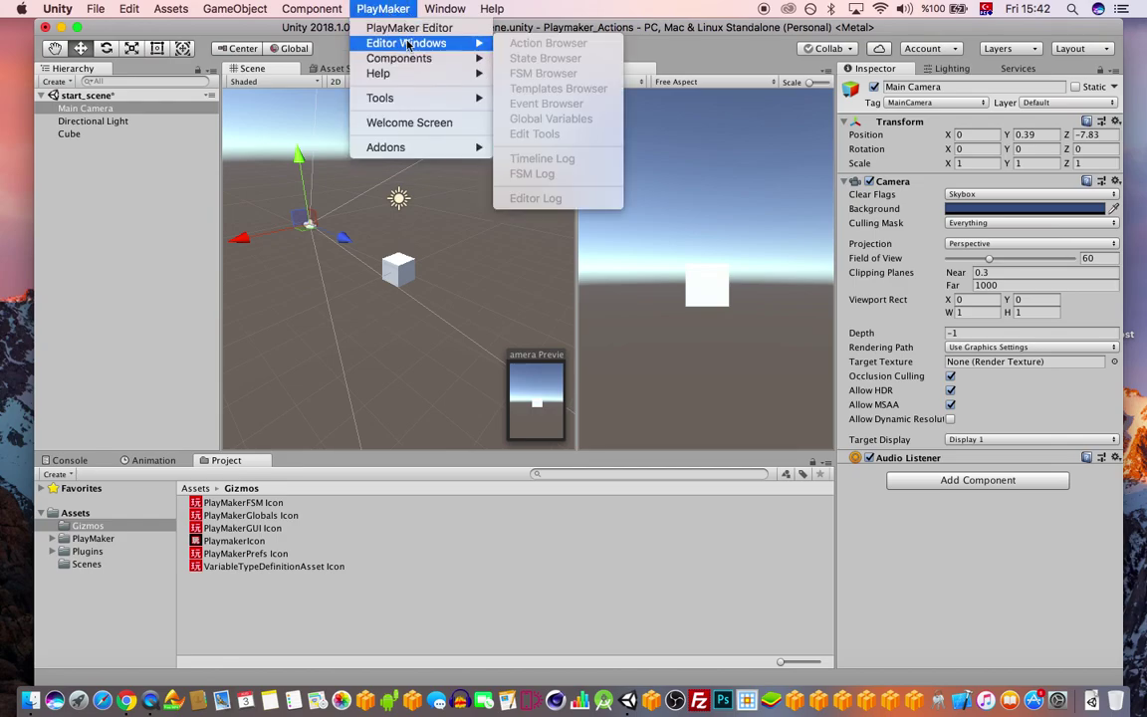
pyautogui.click(409, 28)
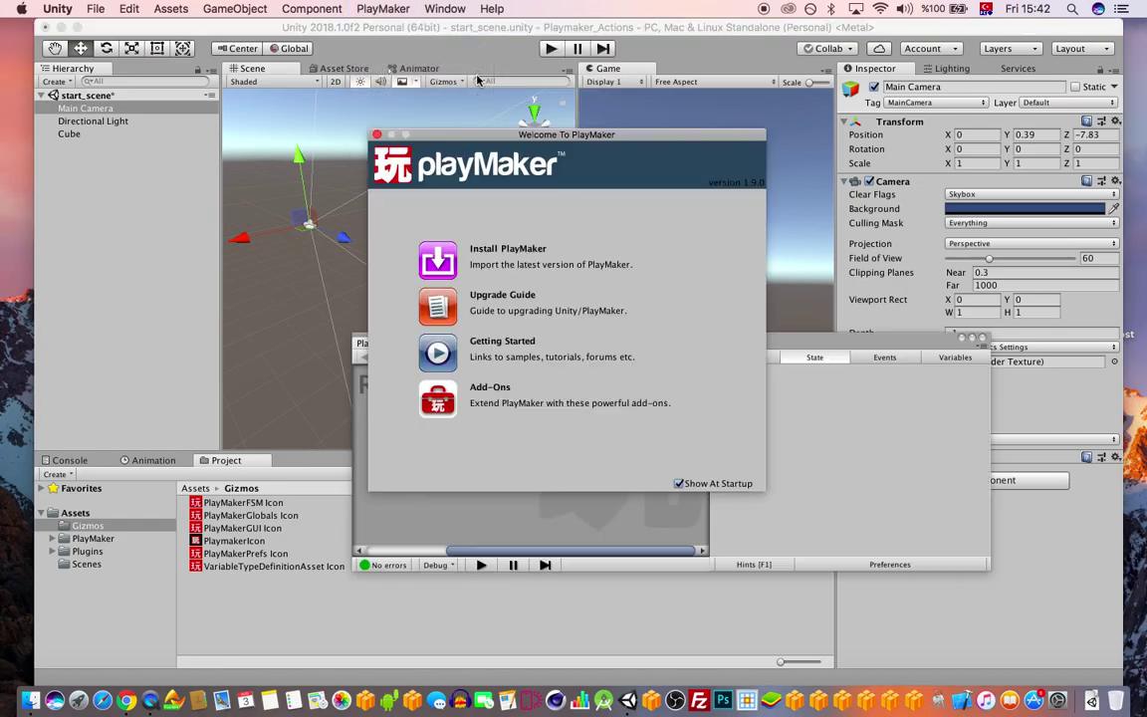
pyautogui.click(376, 134)
pyautogui.moveTo(396, 349); pyautogui.dragTo(298, 461)
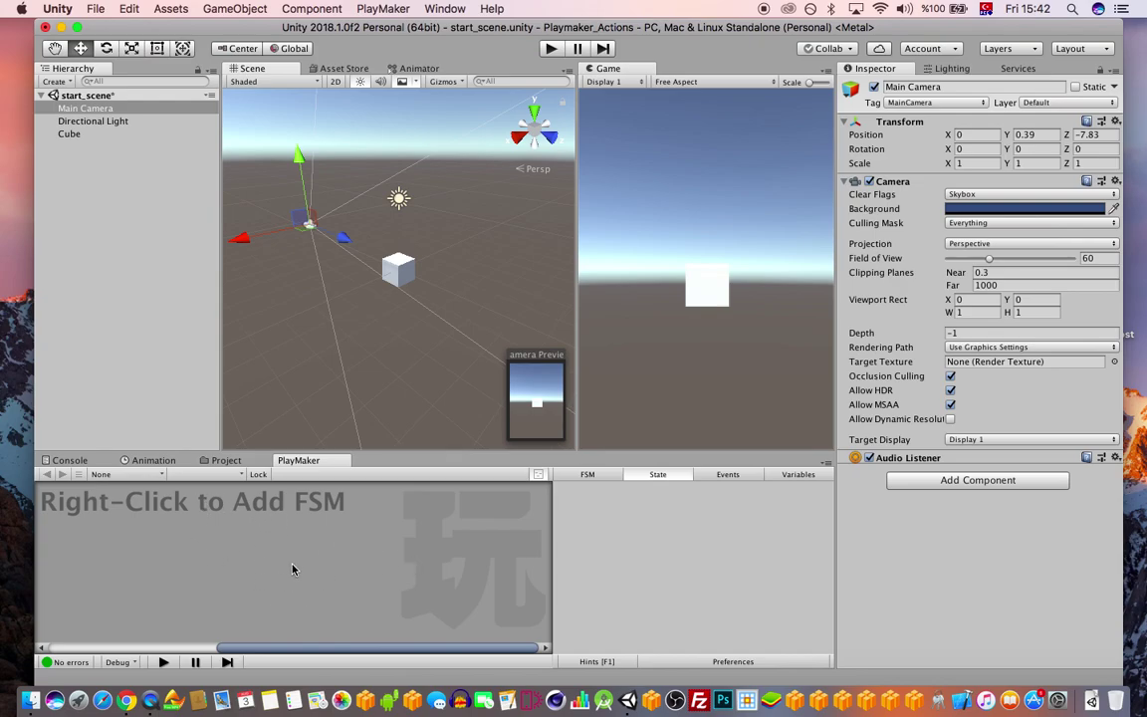
pyautogui.click(383, 8)
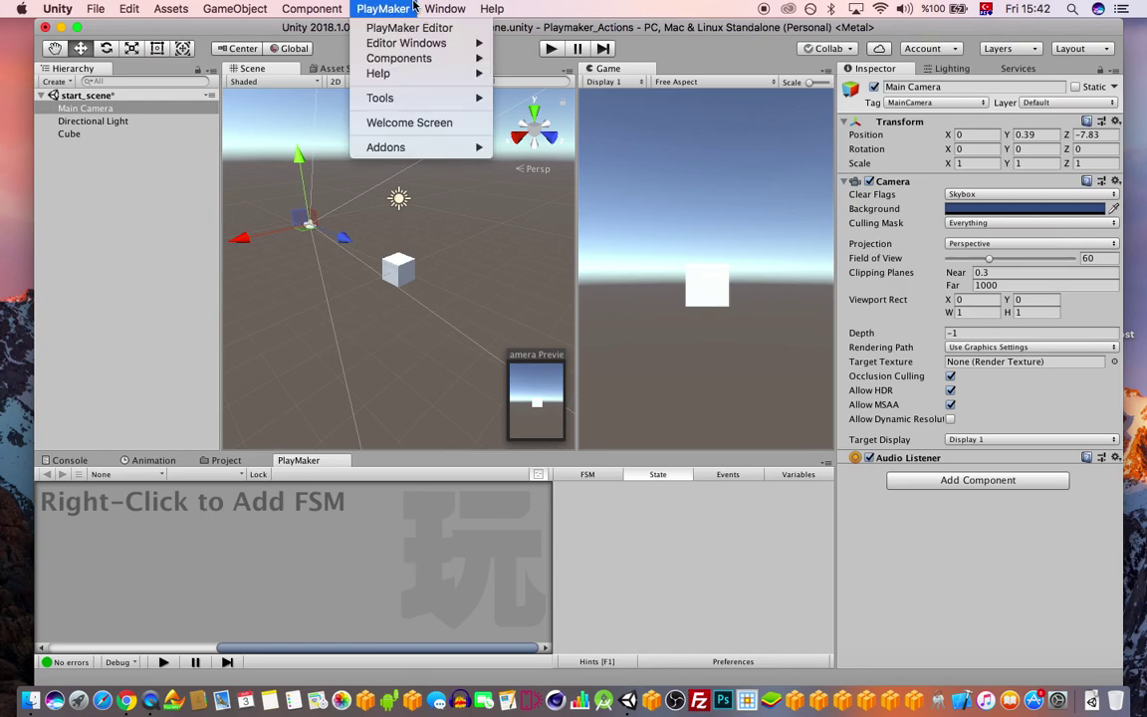
# Open PlayMaker's Action Browser and dock it beside the Inspector
pyautogui.moveTo(425, 46)
pyautogui.click(547, 43)
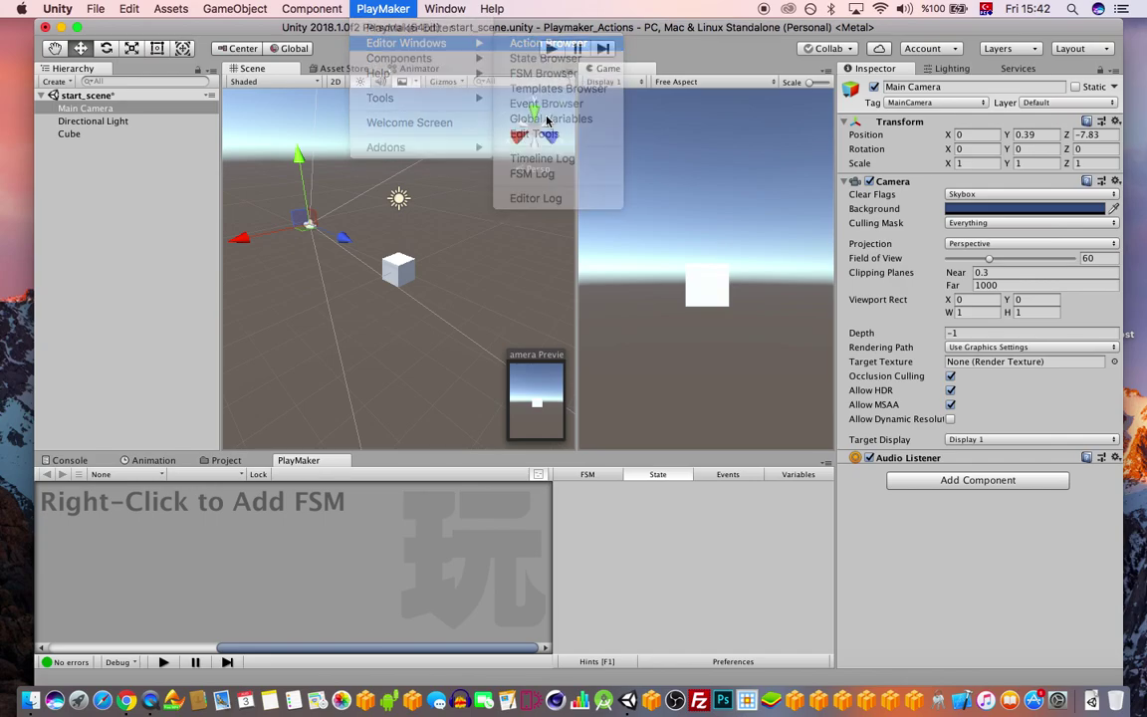
pyautogui.moveTo(674, 167); pyautogui.dragTo(858, 69)
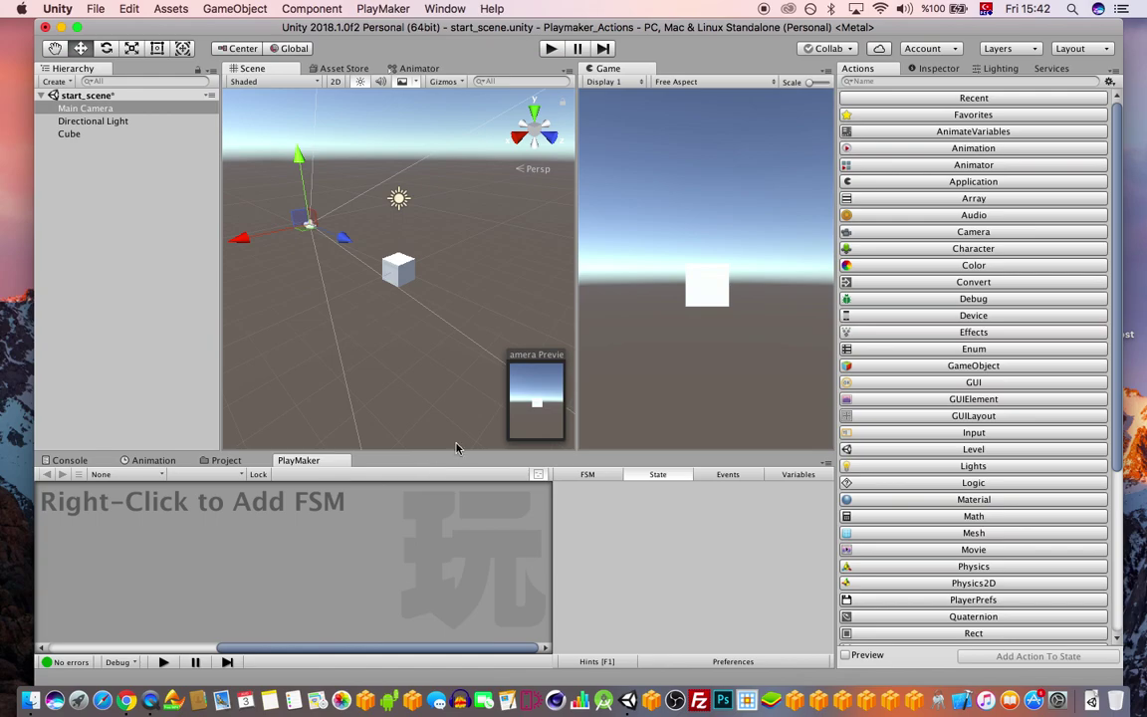
# Search the actions for 'rotate', then 'move', then clear the search
pyautogui.click(882, 81)
pyautogui.write('rotate')
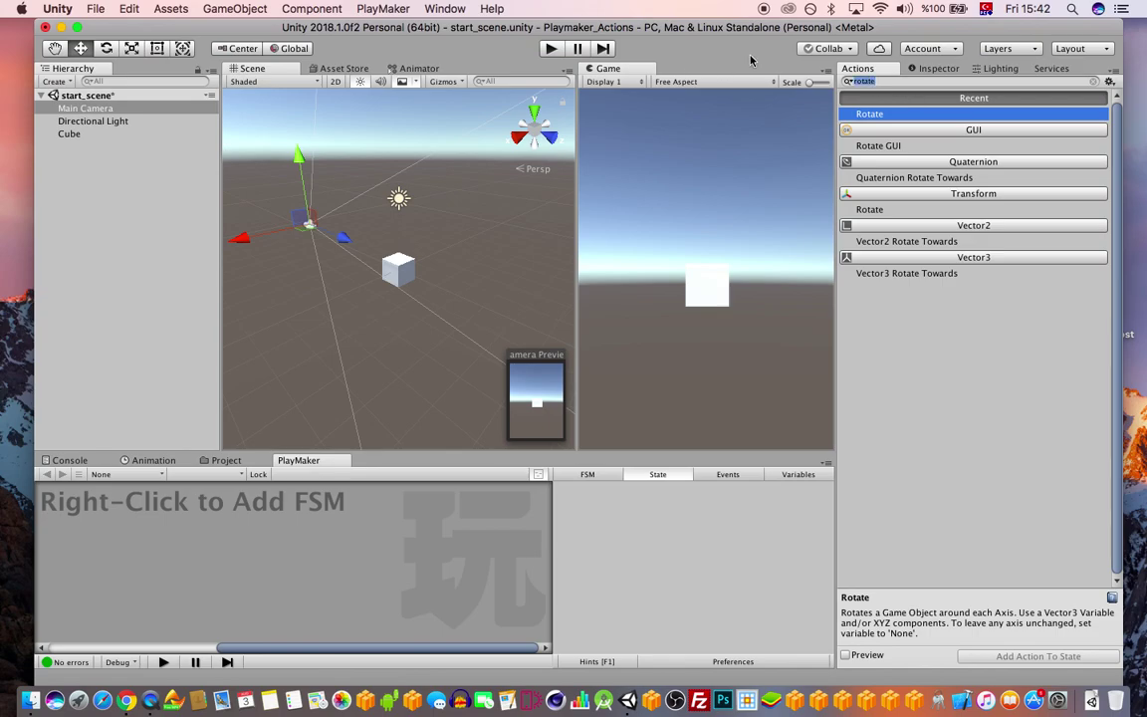
pyautogui.press('BackSpace')
pyautogui.press('BackSpace')
pyautogui.press('BackSpace')
pyautogui.press('BackSpace')
pyautogui.press('BackSpace')
pyautogui.press('BackSpace')
pyautogui.write('move')
pyautogui.press('BackSpace')
pyautogui.press('BackSpace')
pyautogui.press('BackSpace')
pyautogui.press('BackSpace')
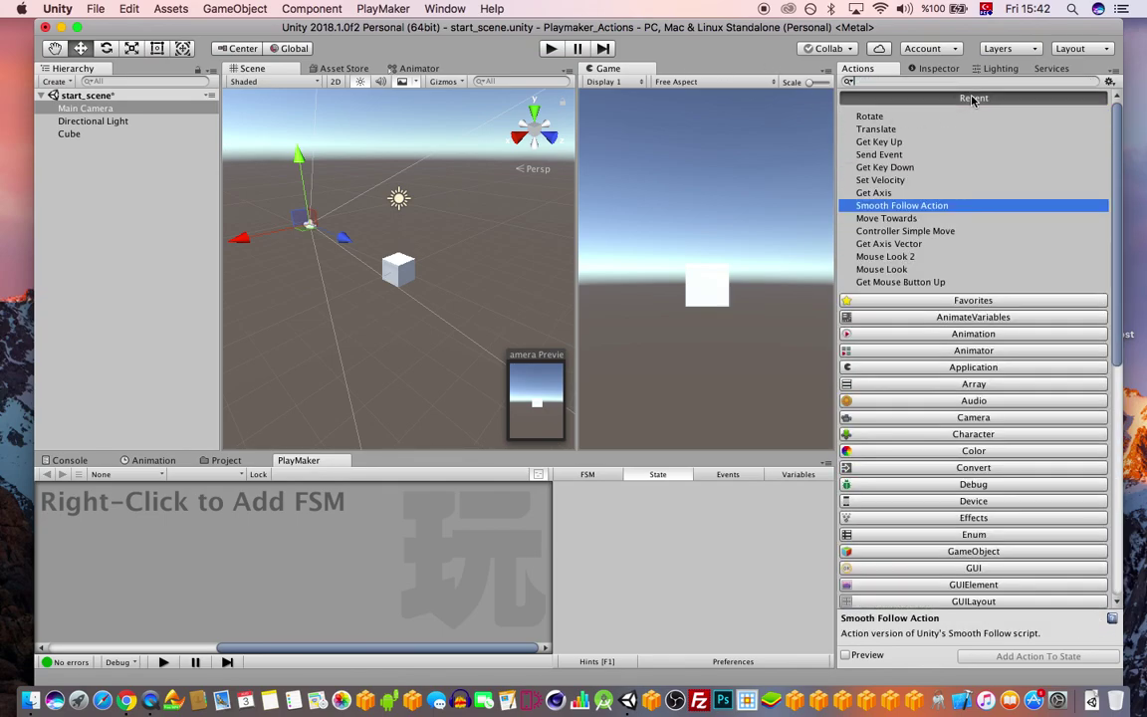
# Browse the Physics2D and Physics action categories, then narrow the Scene view slightly
pyautogui.scroll(-5, 998, 328)
pyautogui.click(998, 335)
pyautogui.click(998, 336)
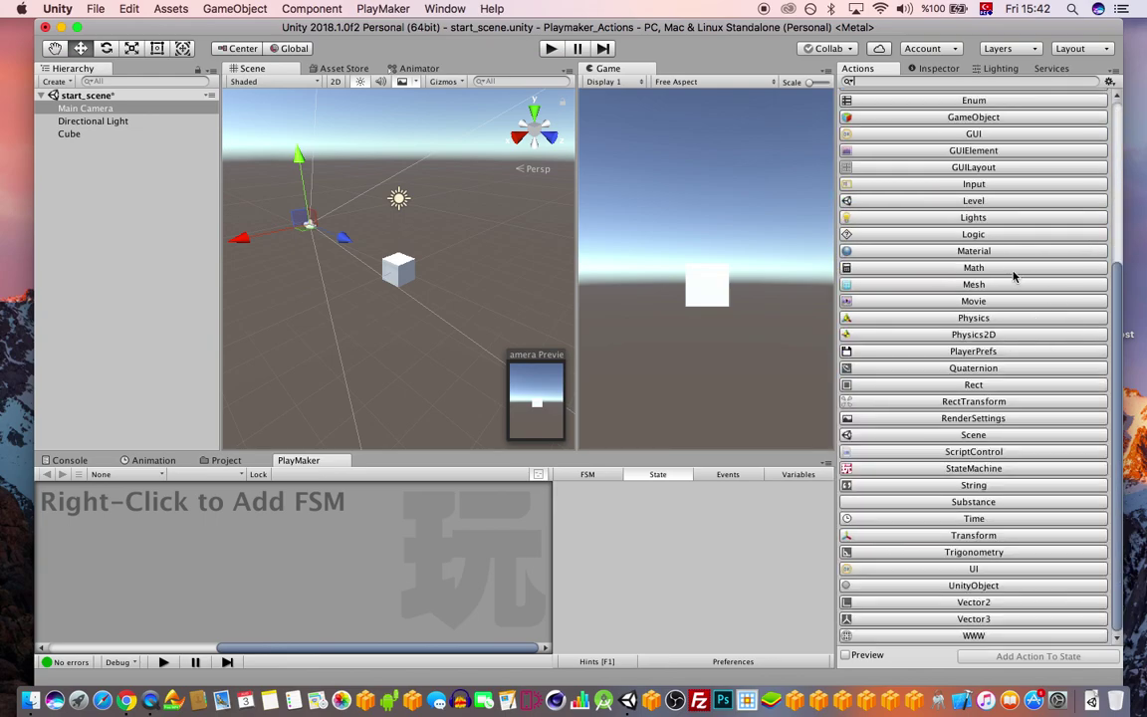
pyautogui.scroll(5, 1021, 394)
pyautogui.scroll(-2, 1010, 403)
pyautogui.scroll(-3, 1009, 408)
pyautogui.click(995, 319)
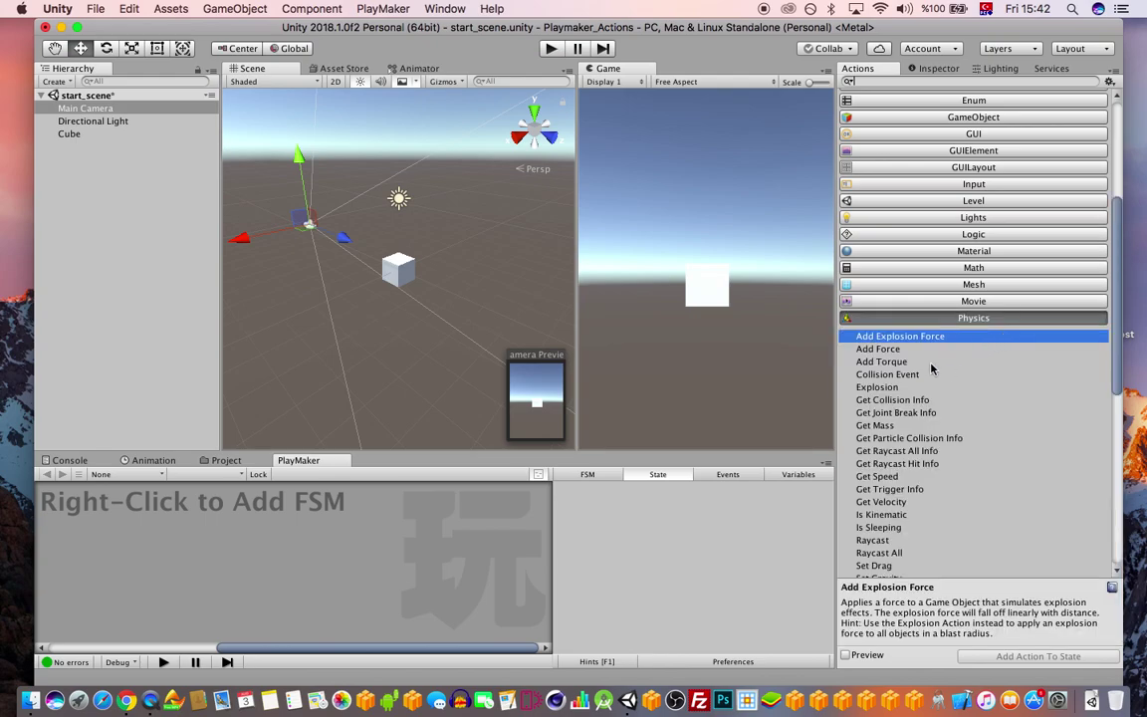
pyautogui.click(882, 317)
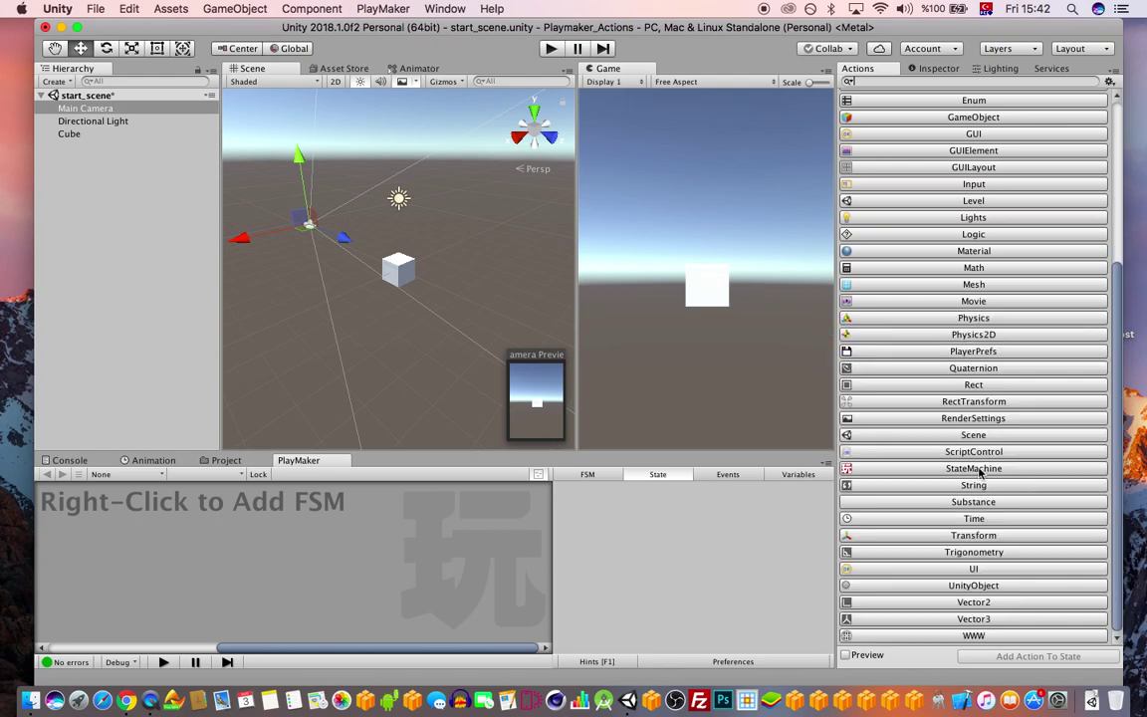
pyautogui.scroll(5, 961, 310)
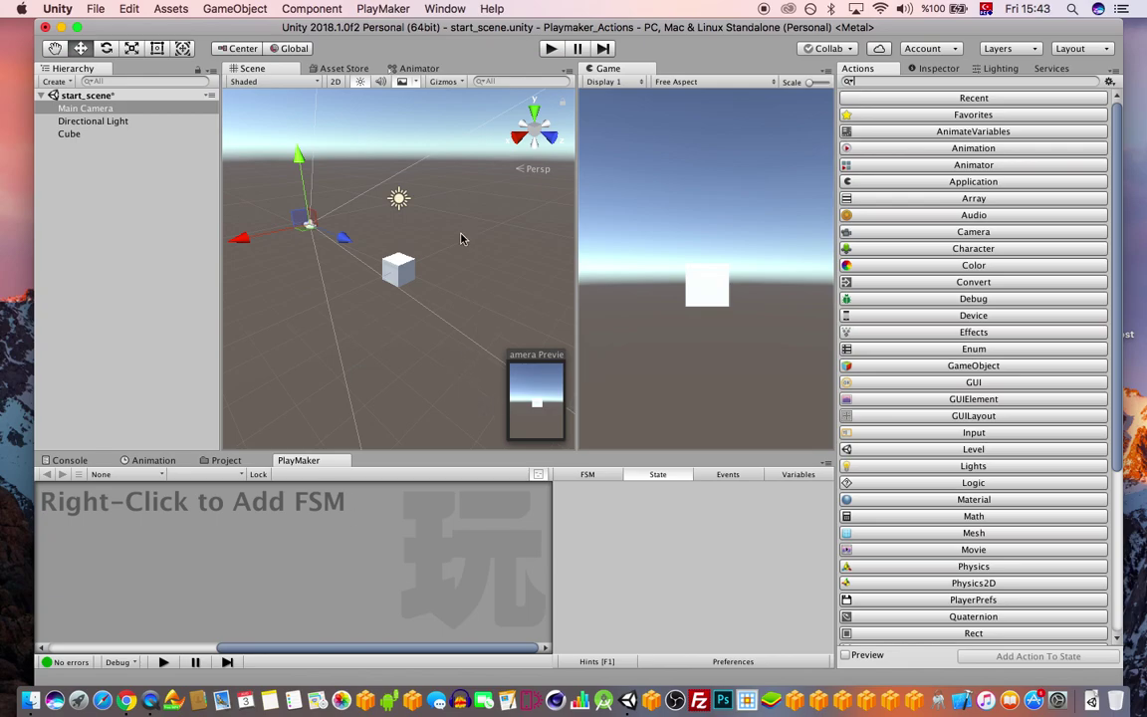
pyautogui.moveTo(576, 144)
pyautogui.mouseDown()
pyautogui.moveTo(561, 146)
pyautogui.moveTo(570, 144)
pyautogui.mouseUp()
# Switch Unity to the Animator view, then reveal Chrome's downloaded Ecosystem package in Finder
pyautogui.click(339, 67)
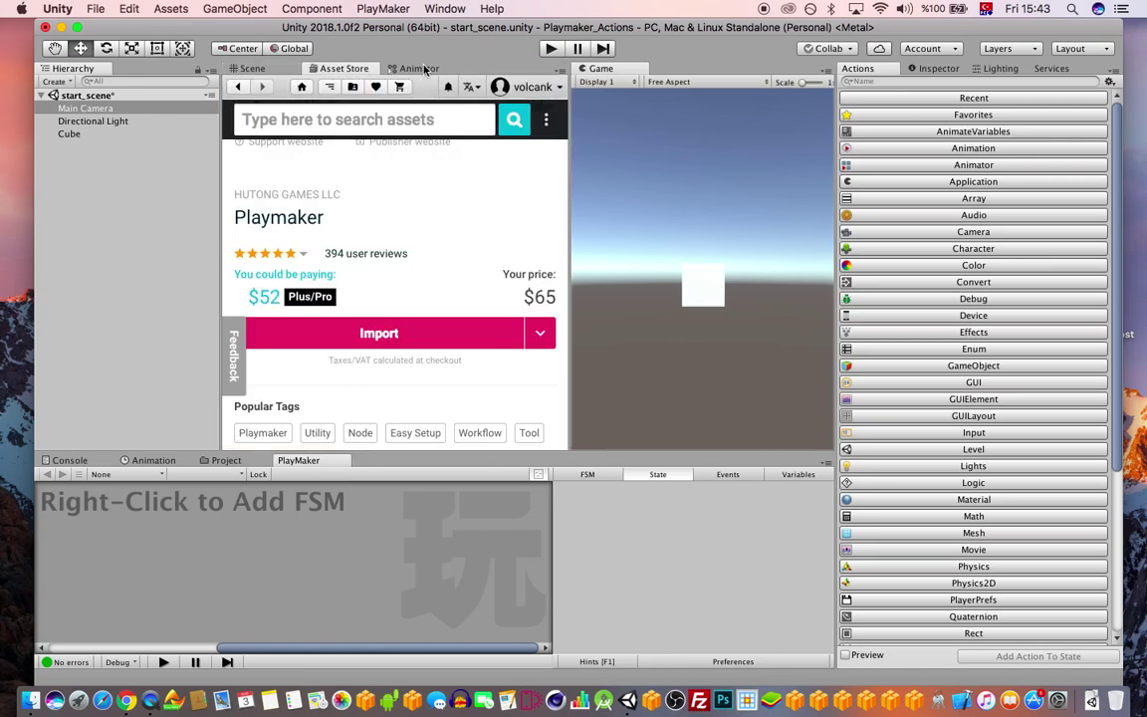
pyautogui.click(422, 68)
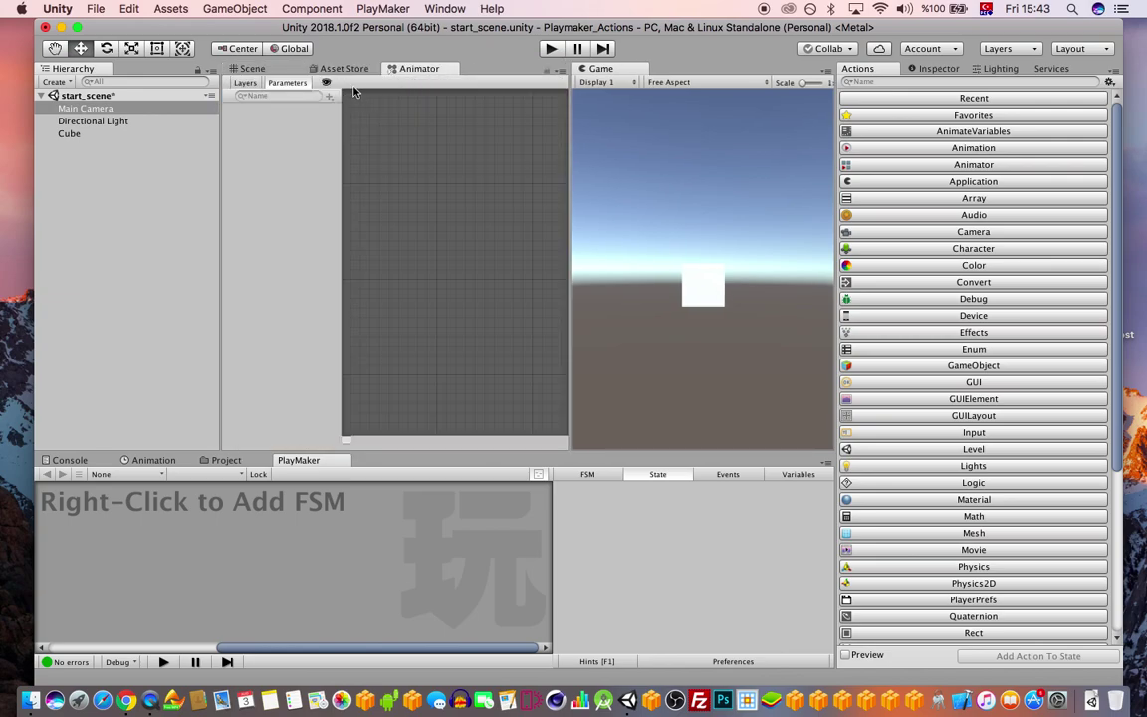
pyautogui.click(124, 702)
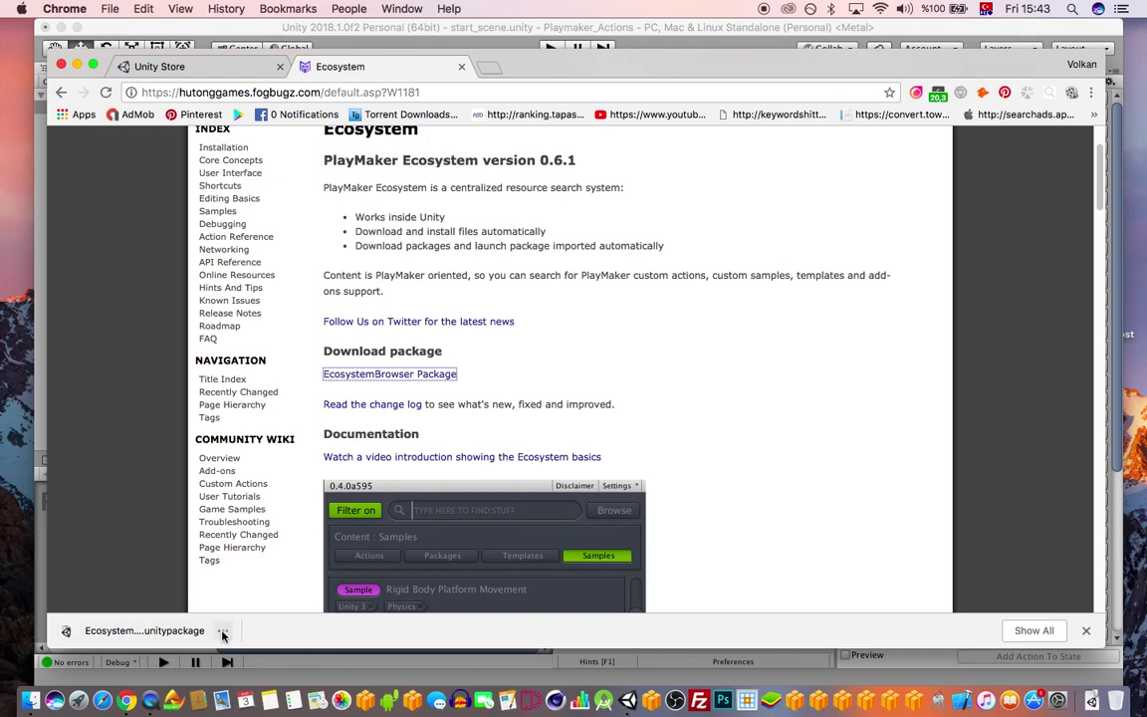
pyautogui.click(223, 631)
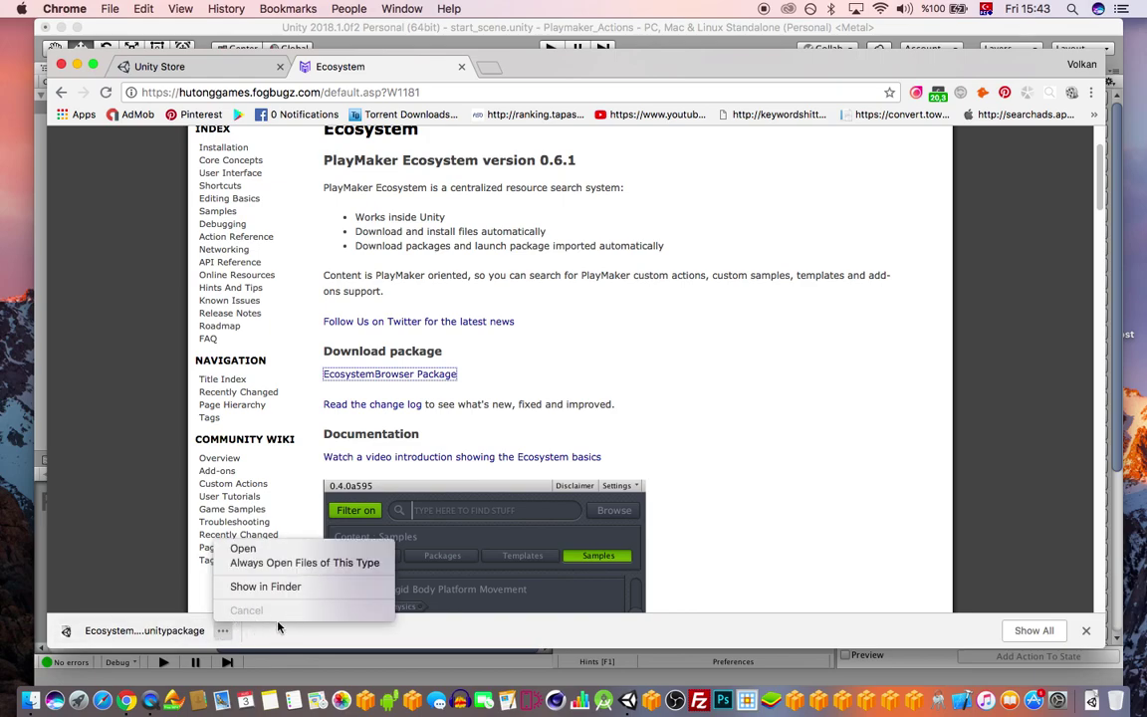
pyautogui.click(261, 586)
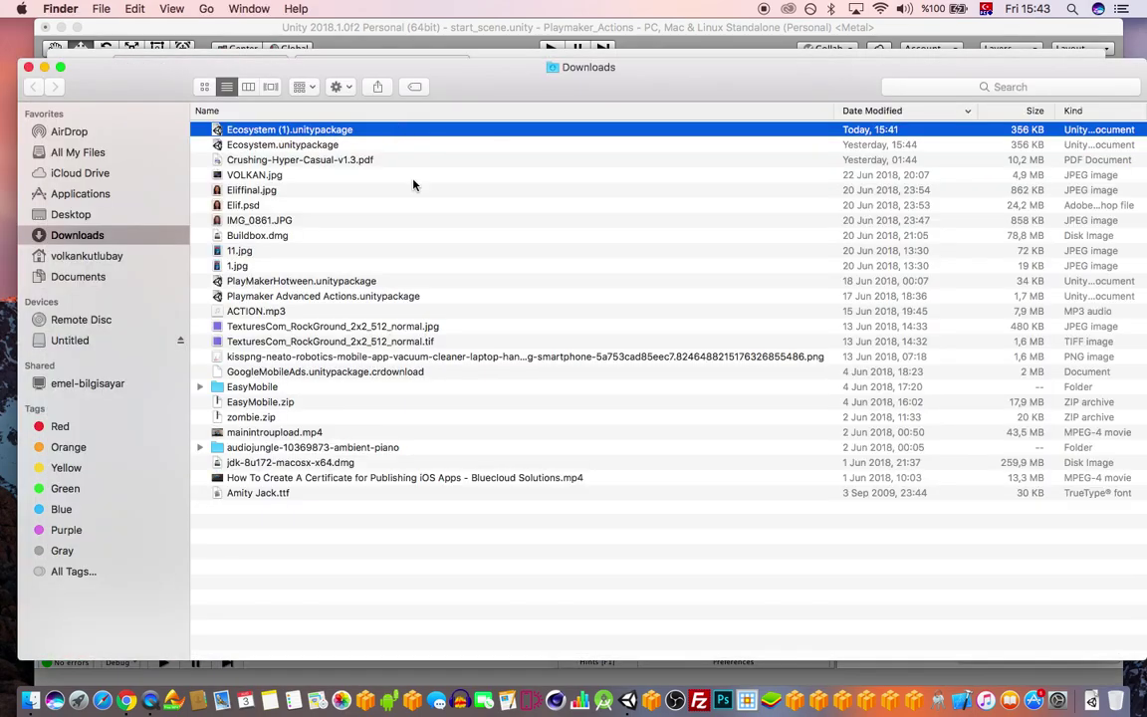
# Open Ecosystem (1).unitypackage from Downloads in Unity
pyautogui.click(263, 131)
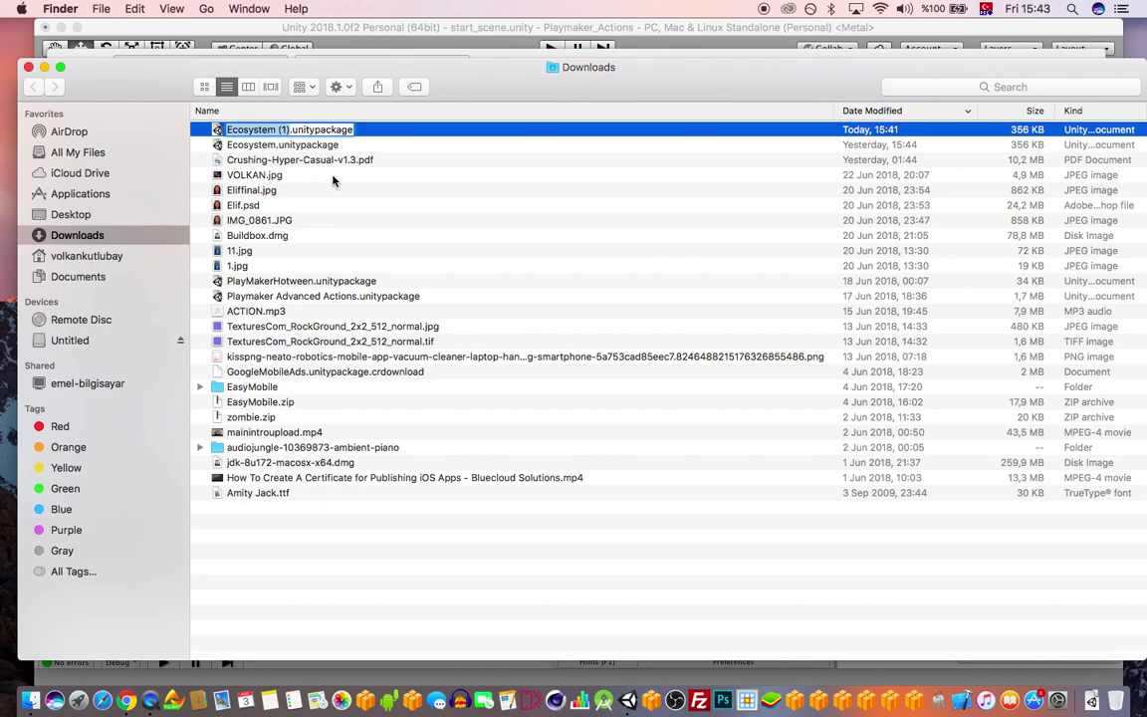
pyautogui.click(329, 163)
pyautogui.doubleClick(304, 130)
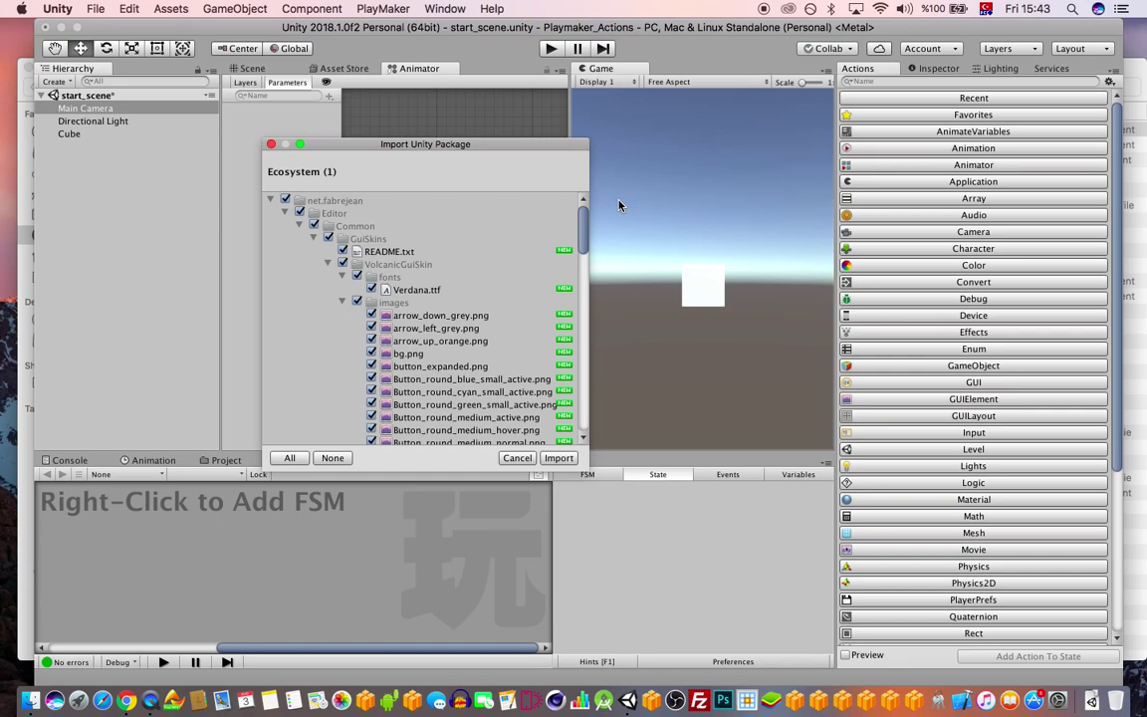
# Import all of the Ecosystem package's files and confirm the API Update Required prompt
pyautogui.click(561, 457)
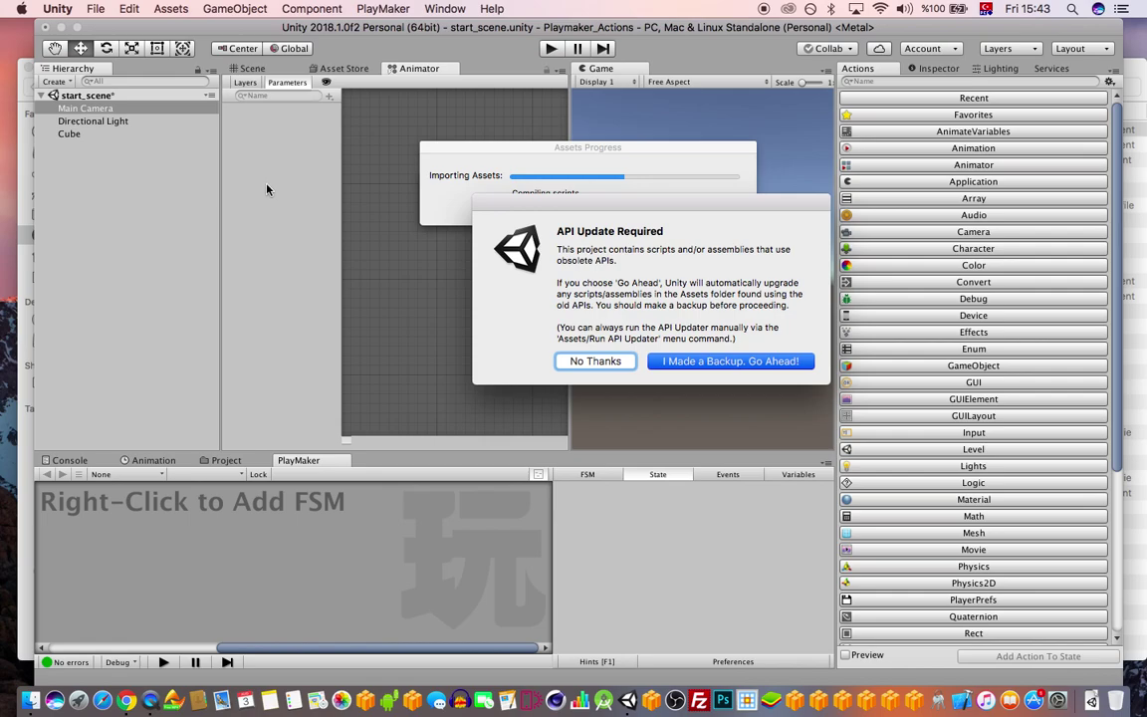
pyautogui.press('Return')
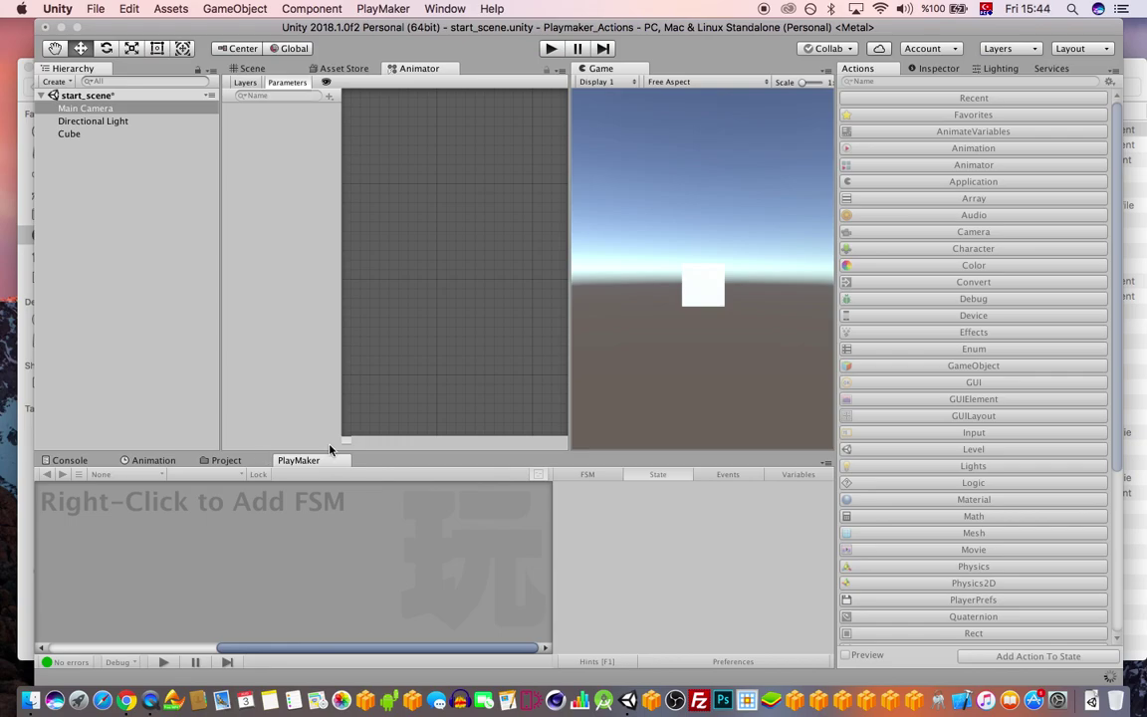
# Show the Project files and inspect the new net.fabrejean and Gizmos folders
pyautogui.click(309, 461)
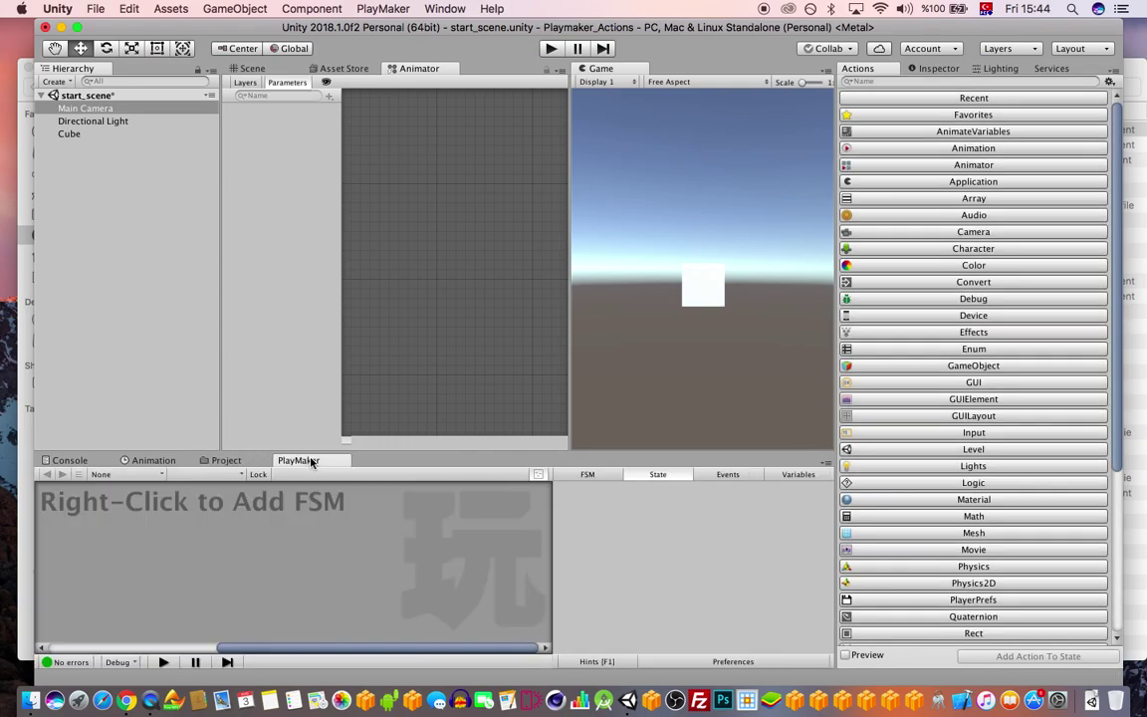
pyautogui.click(226, 460)
pyautogui.click(100, 537)
pyautogui.click(88, 524)
pyautogui.click(75, 512)
# Open PlayMaker's Ecosystem Browser and accept its disclaimer
pyautogui.click(445, 8)
pyautogui.moveTo(413, 6)
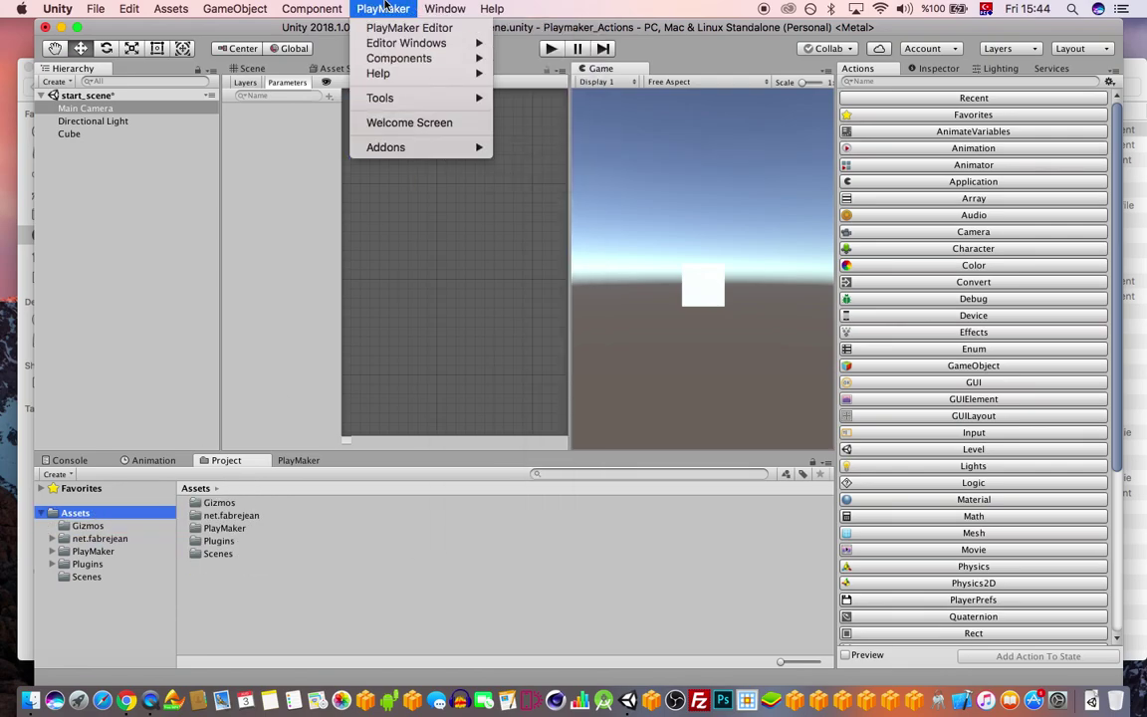
pyautogui.click(663, 161)
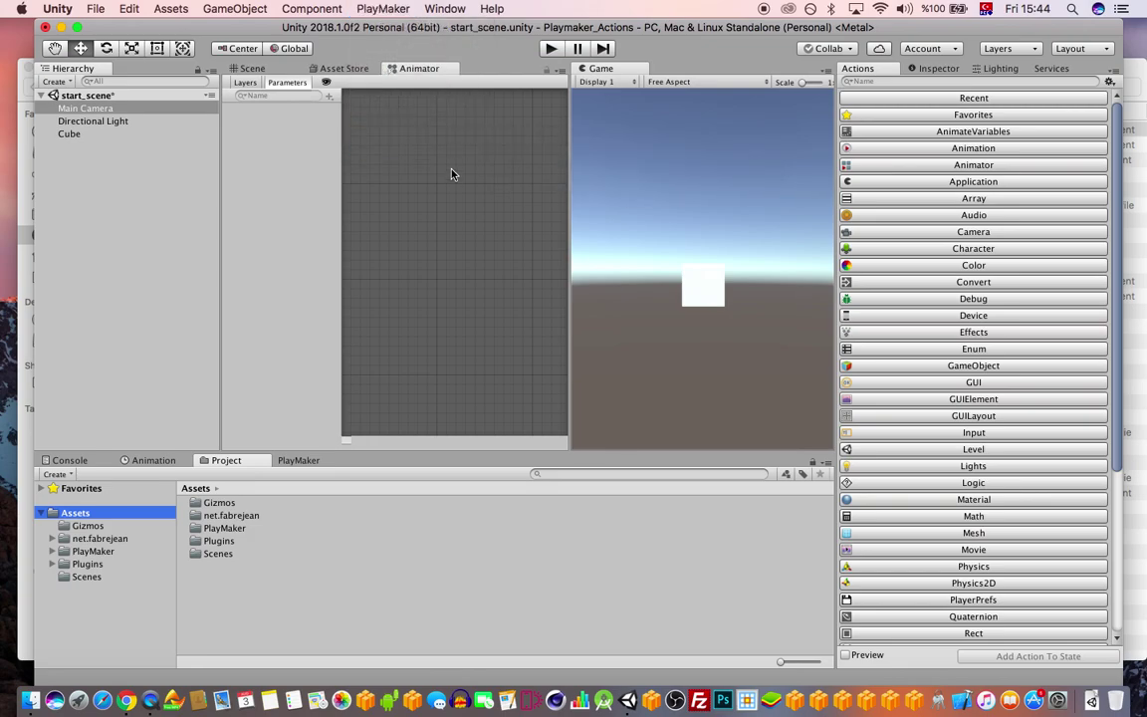
pyautogui.click(213, 355)
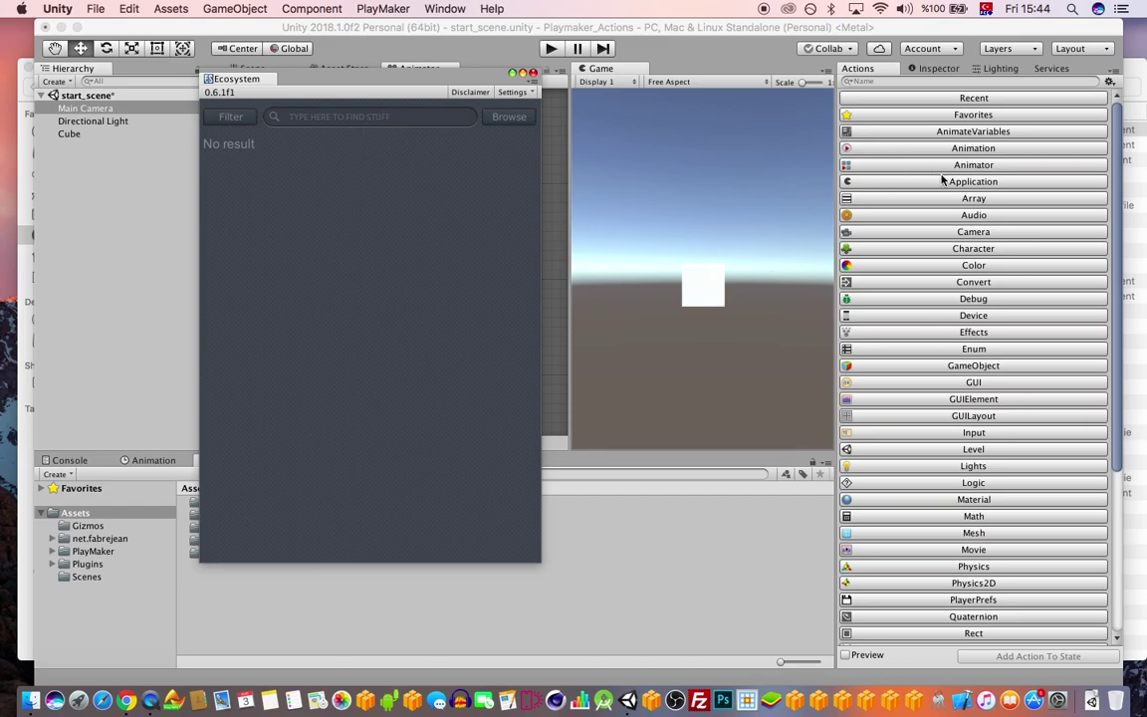
# Search the Ecosystem for 'camera', scroll the results, then change the search to 'move'
pyautogui.write('camera')
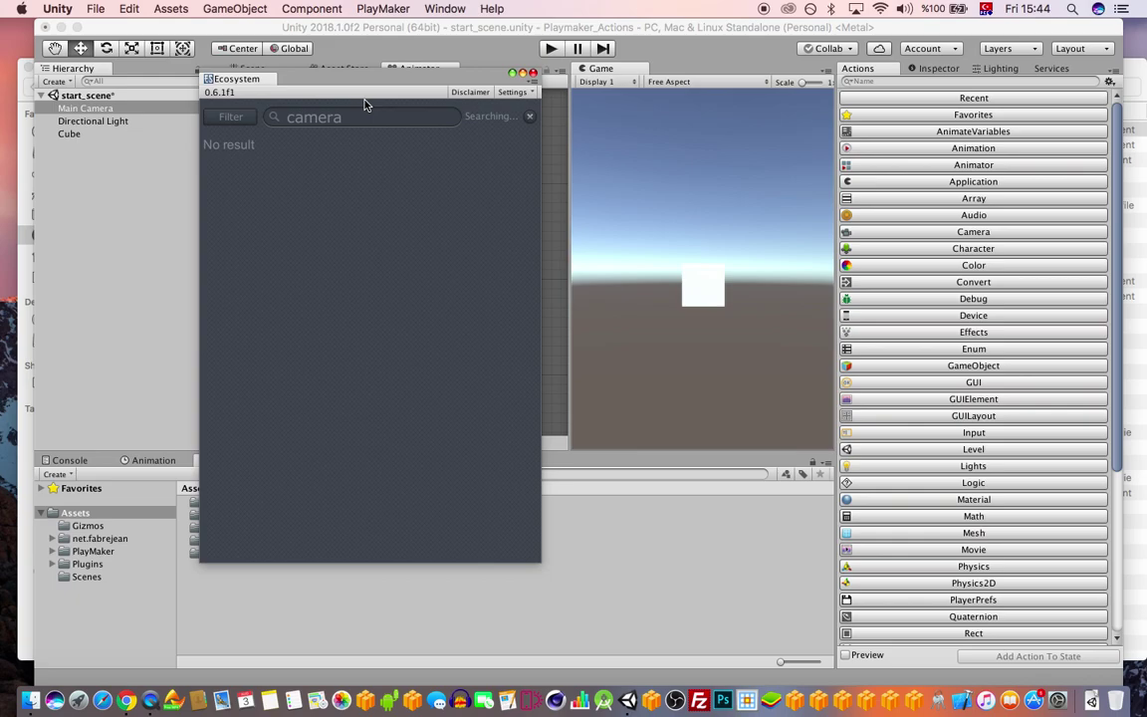
pyautogui.scroll(-10, 461, 274)
pyautogui.scroll(-15, 464, 314)
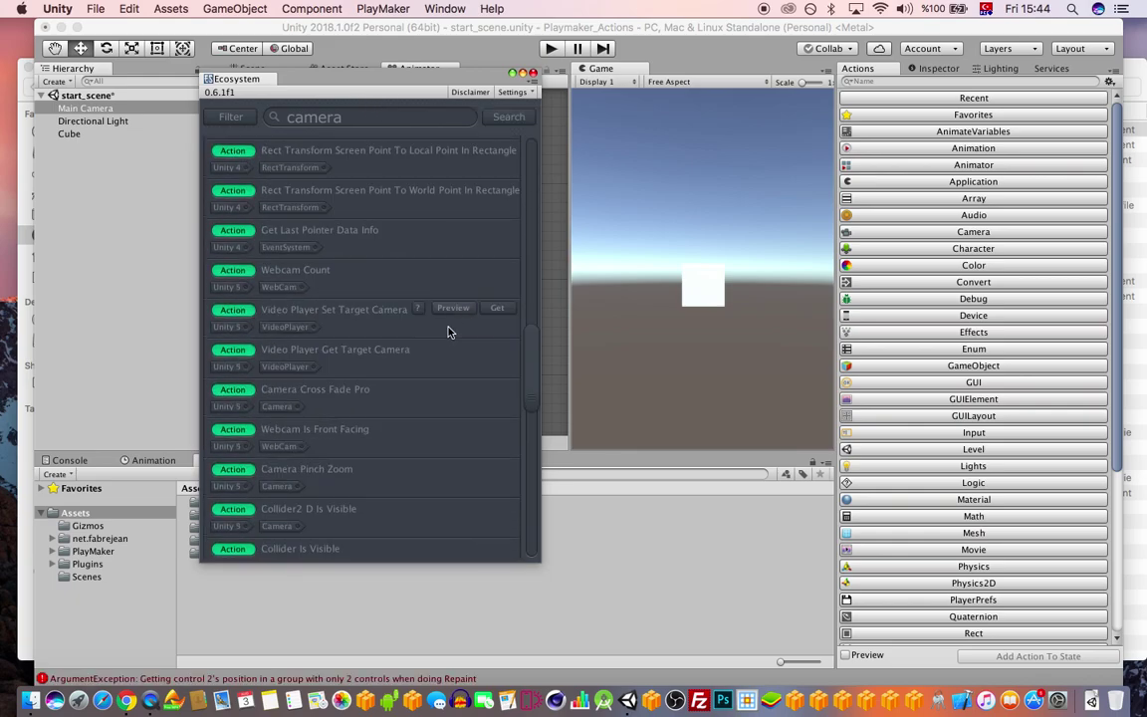
pyautogui.scroll(20, 431, 264)
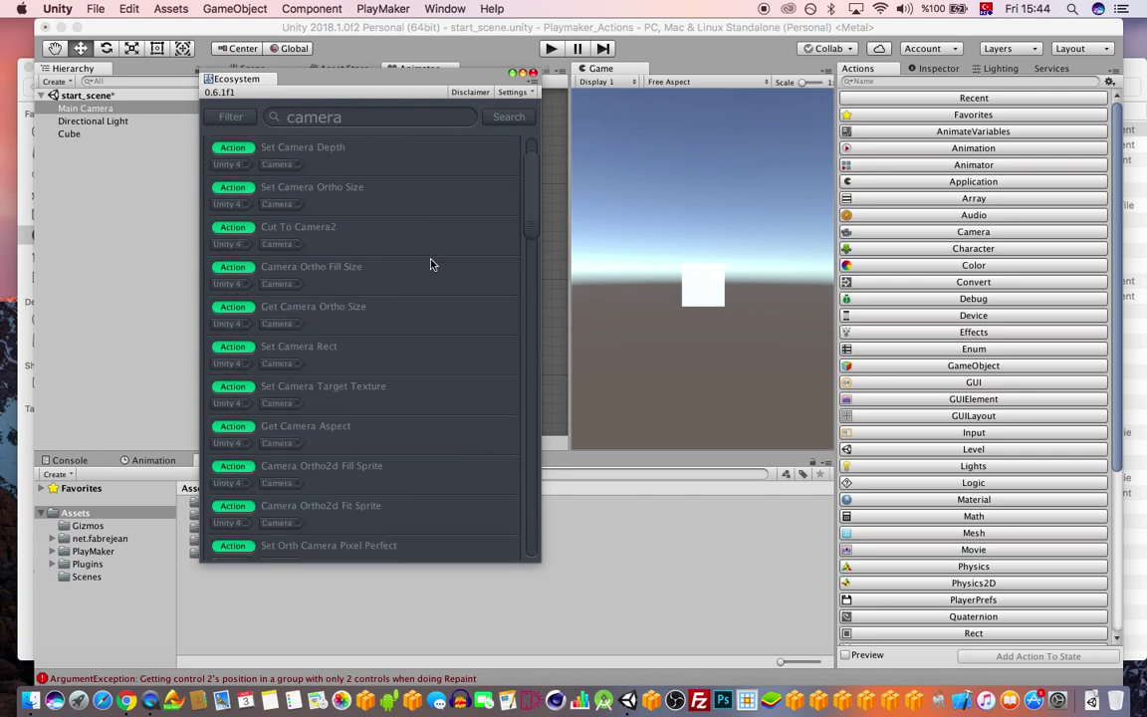
pyautogui.click(383, 117)
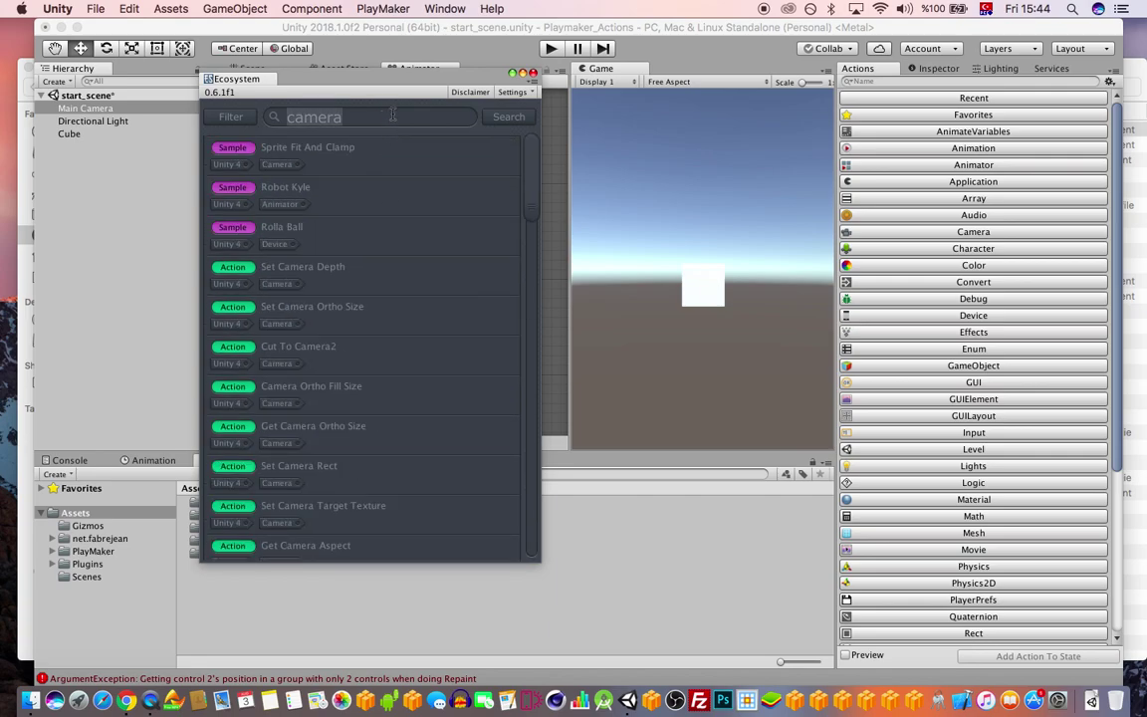
pyautogui.write('movew')
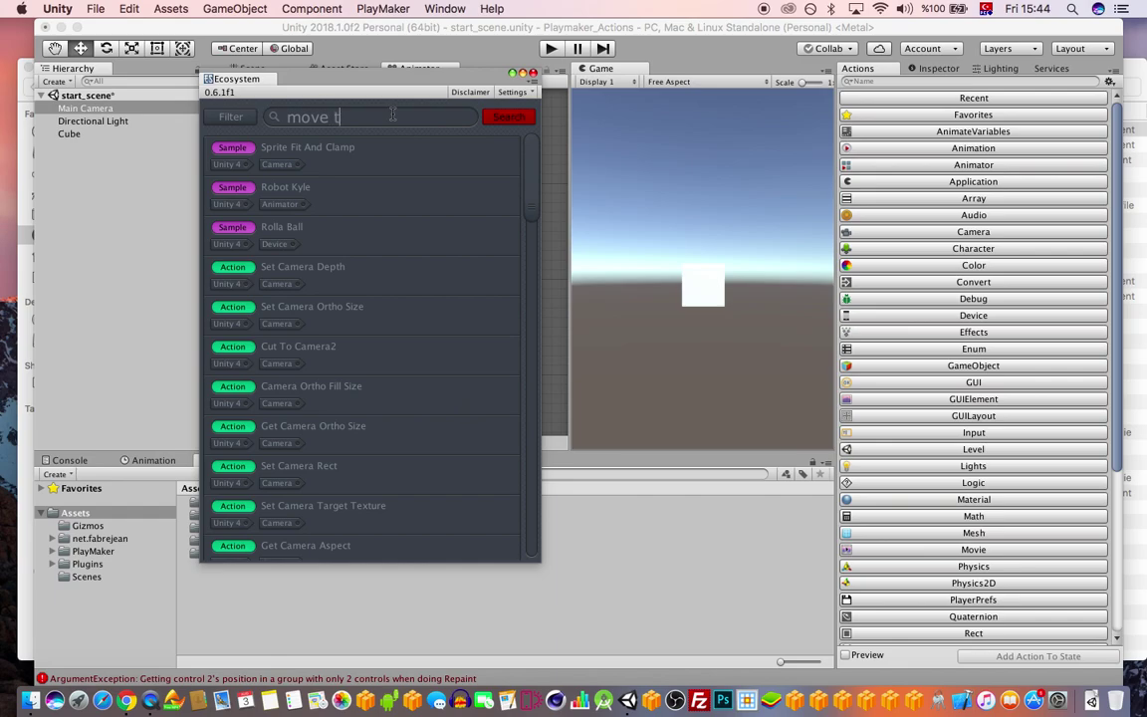
pyautogui.press('BackSpace')
pyautogui.press('BackSpace')
pyautogui.press('BackSpace')
# Close the Ecosystem browser, try an 'itx' action filter, and collapse the Recent actions group
pyautogui.click(533, 74)
pyautogui.scroll(-5, 868, 289)
pyautogui.scroll(5, 868, 271)
pyautogui.click(889, 81)
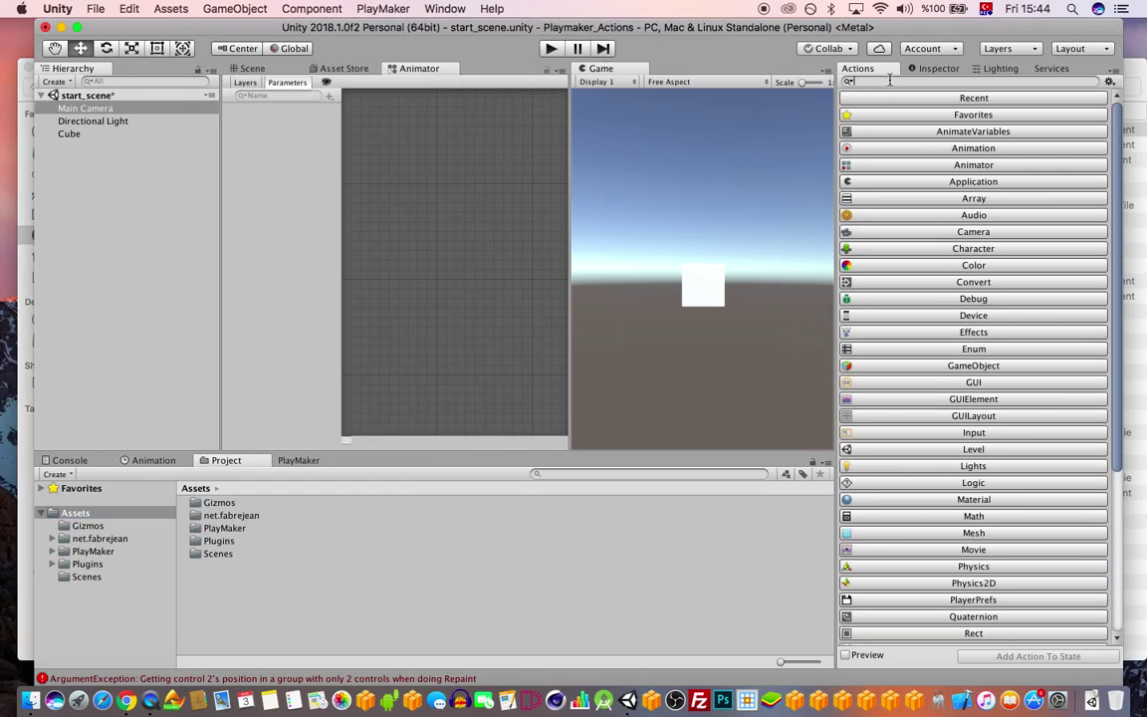
pyautogui.write('itx')
pyautogui.press('BackSpace')
pyautogui.press('BackSpace')
pyautogui.press('BackSpace')
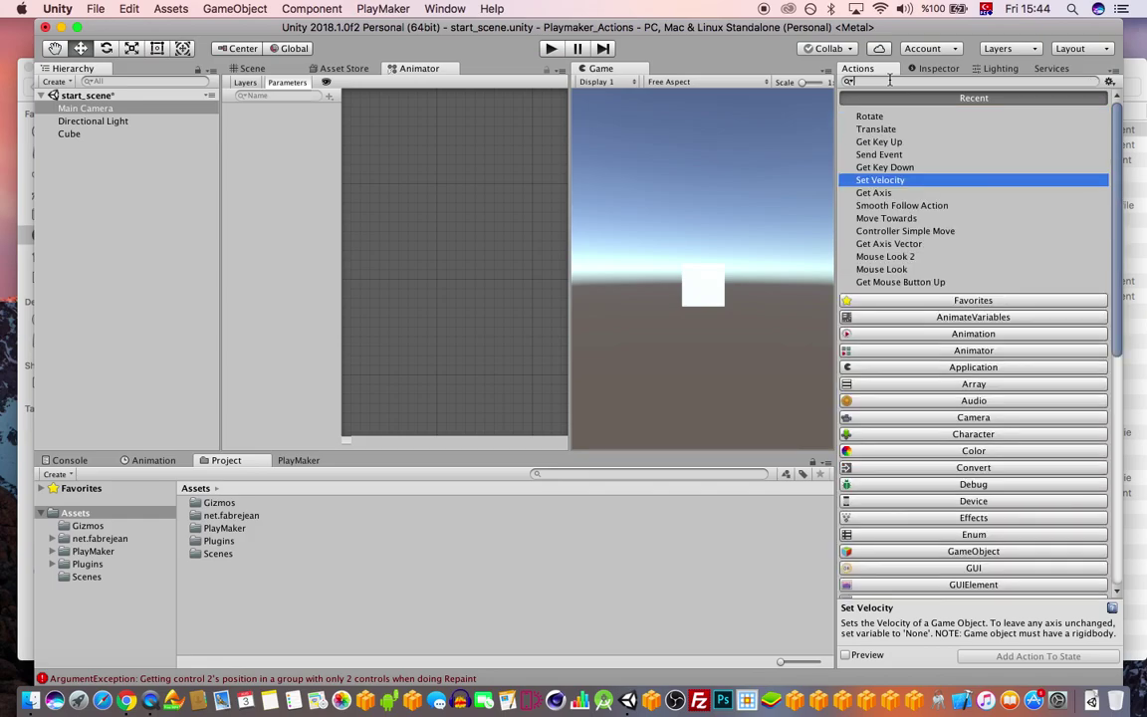
pyautogui.click(961, 97)
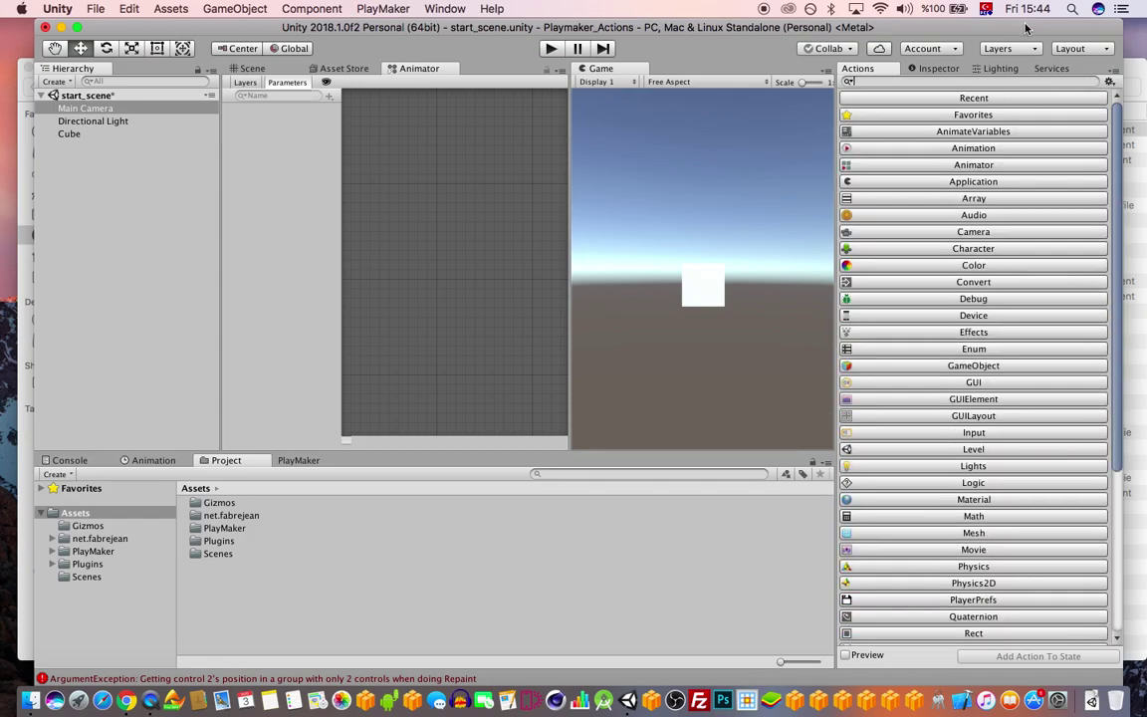
# Browse the PlayMaker folder in Project, then bring Finder's Downloads window forward
pyautogui.click(92, 552)
pyautogui.press('Right')
pyautogui.press('Left')
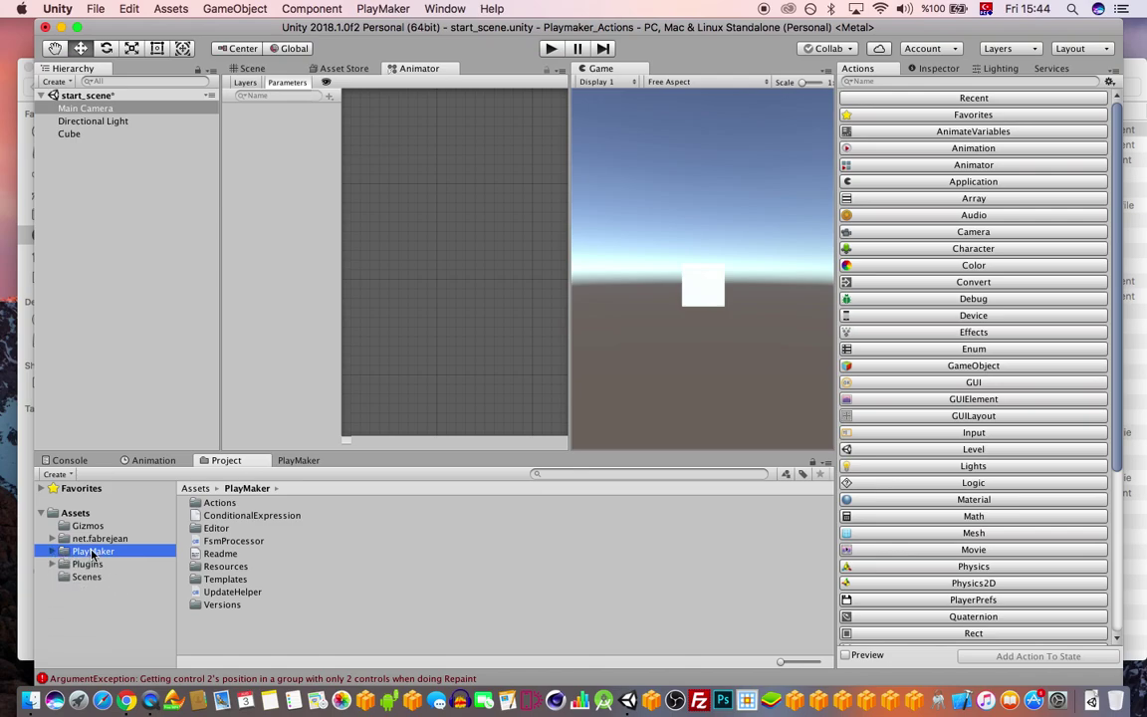
pyautogui.click(77, 513)
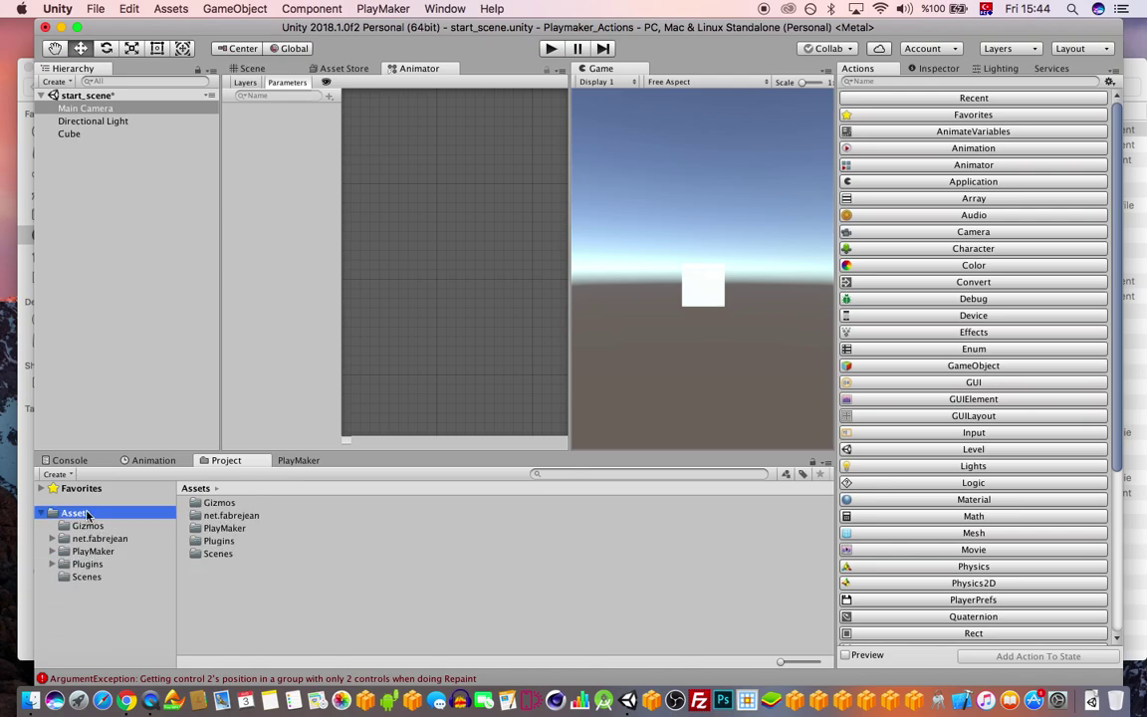
pyautogui.click(31, 700)
pyautogui.moveTo(491, 95); pyautogui.dragTo(655, 91)
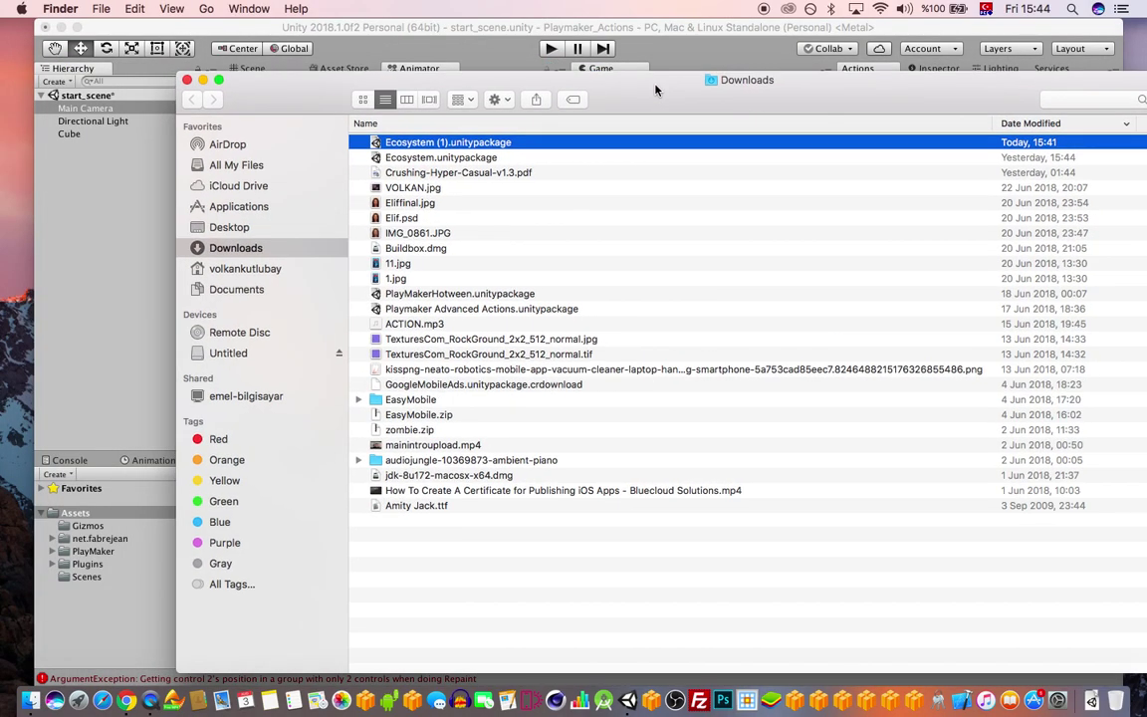
# In Finder, navigate from home into Playmaker_Actions and its Assets folder
pyautogui.click(289, 269)
pyautogui.moveTo(300, 91); pyautogui.dragTo(402, 87)
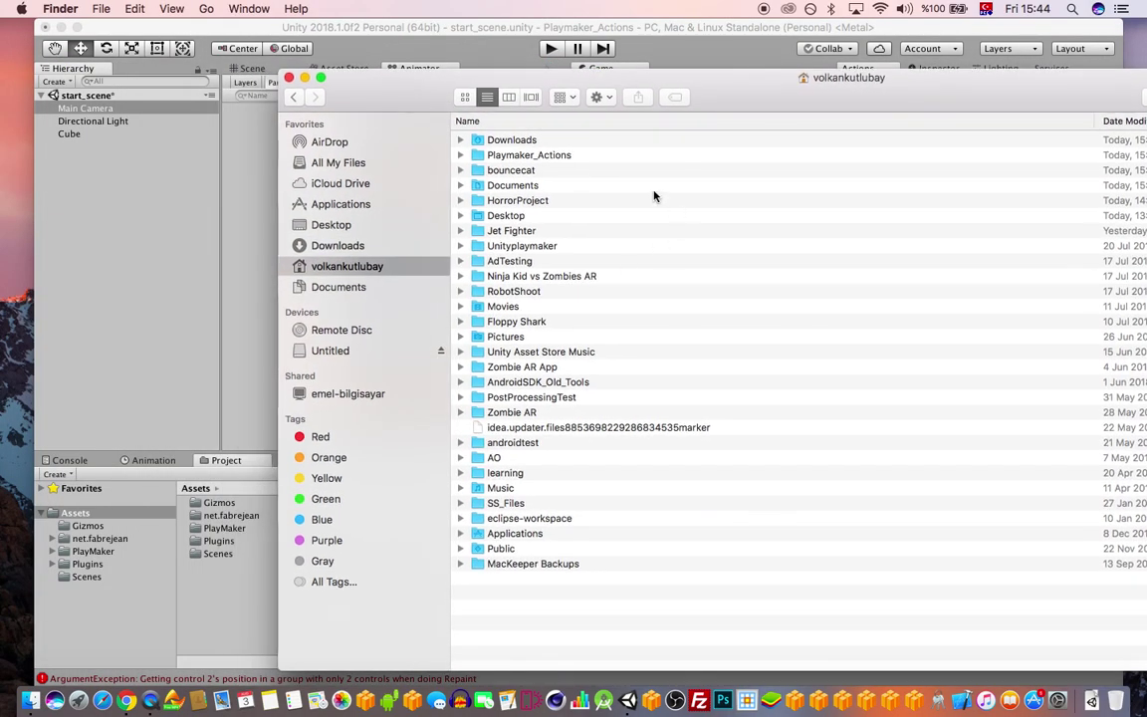
pyautogui.doubleClick(513, 155)
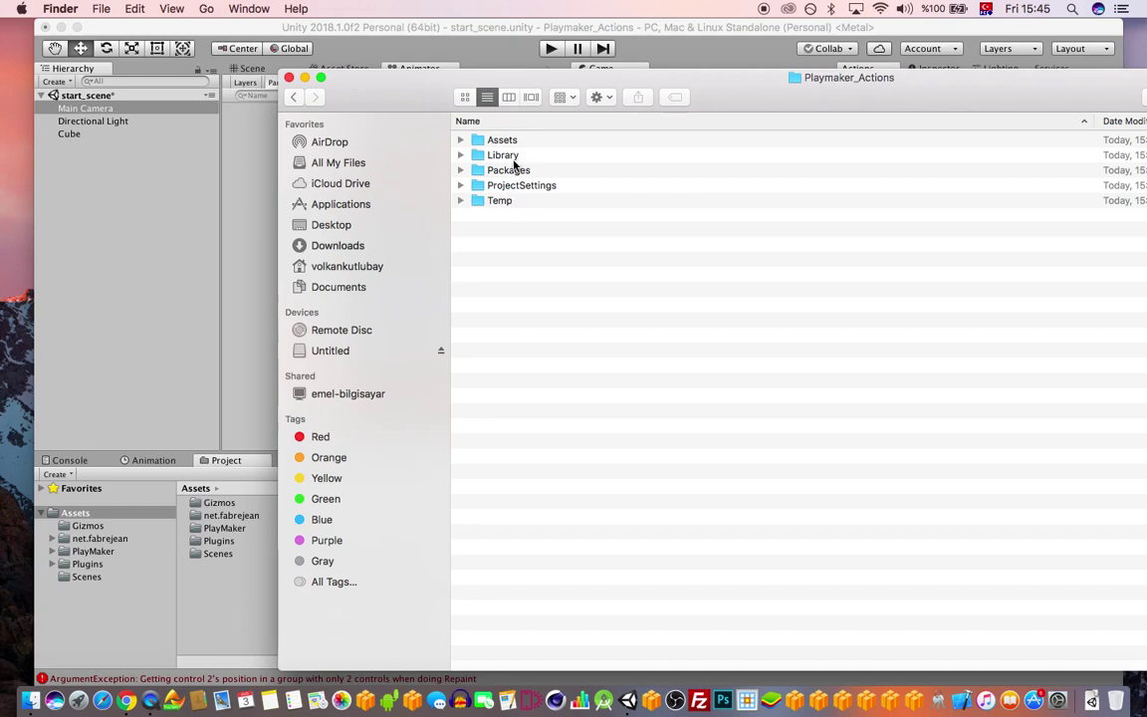
pyautogui.doubleClick(483, 140)
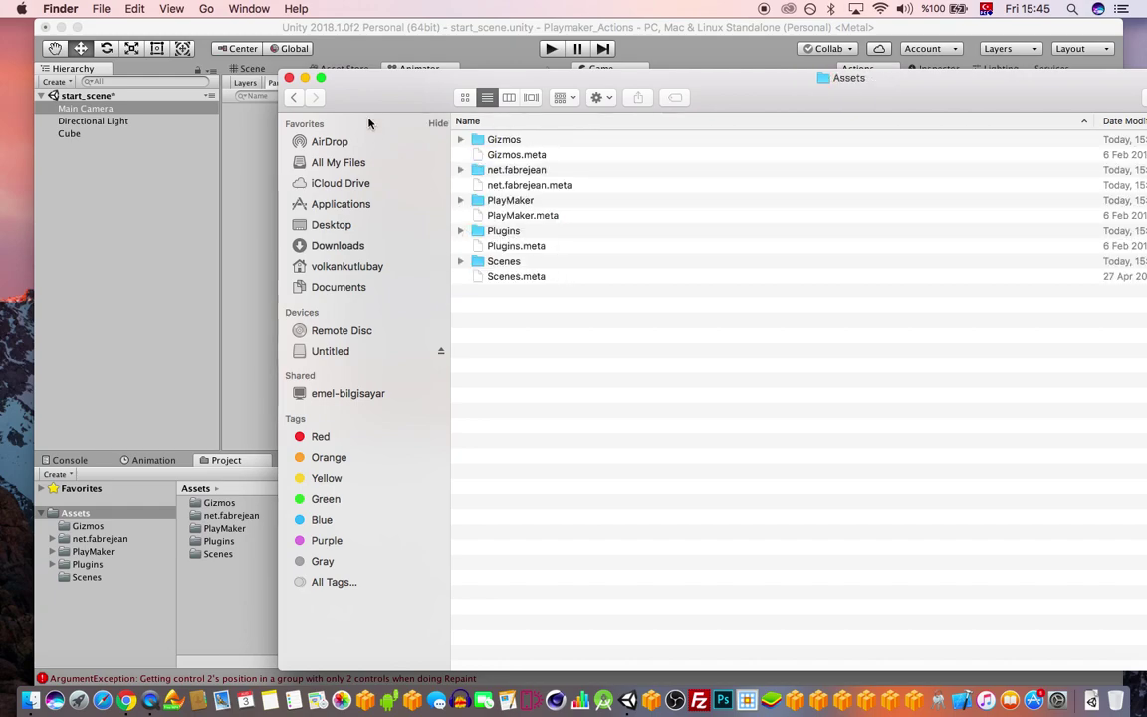
pyautogui.press('super+Up')
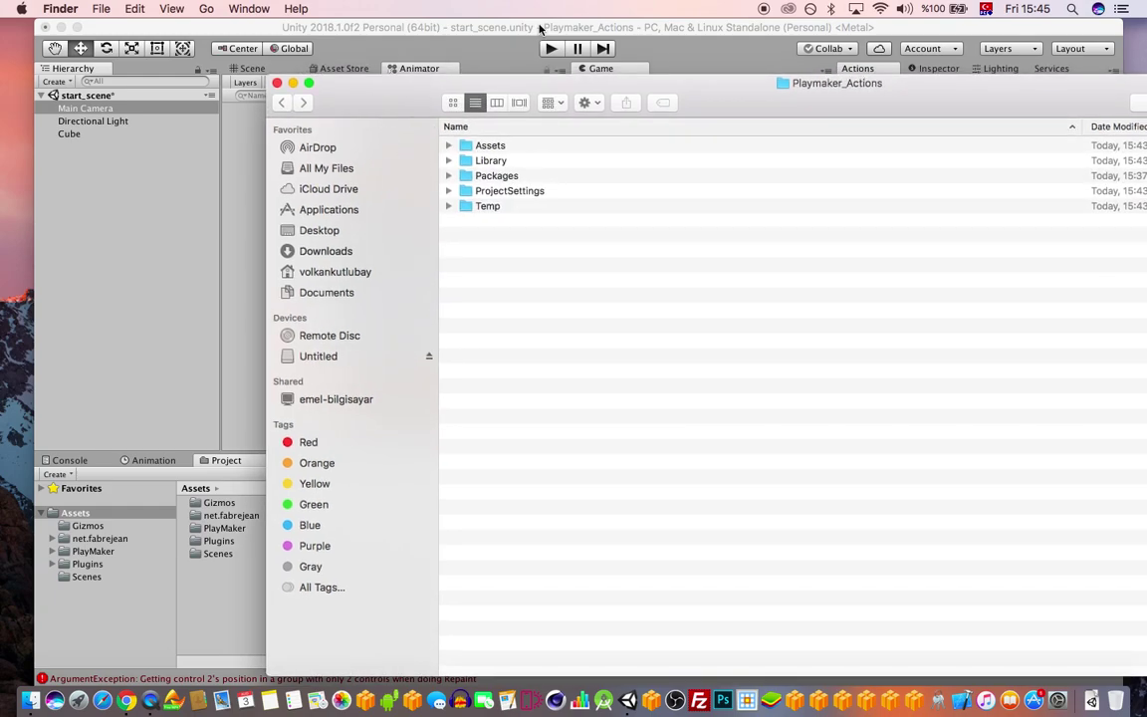
# Switch Unity to the Scene view, reopen the Assets folder in Finder, then hide Finder
pyautogui.click(539, 28)
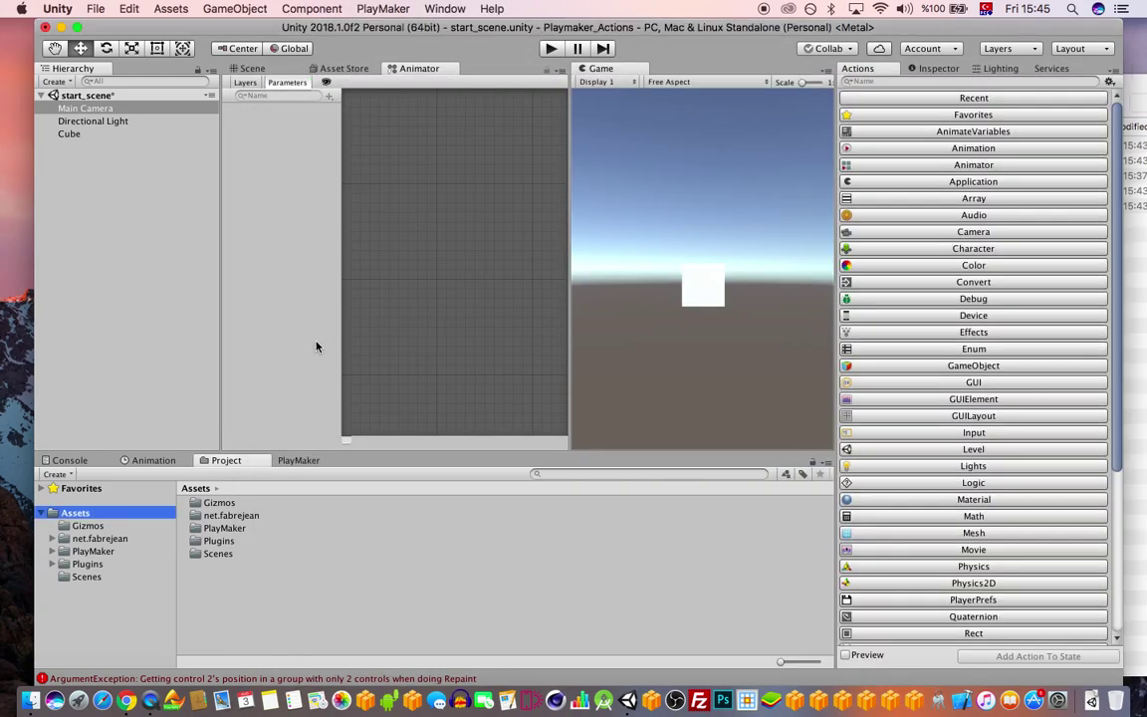
pyautogui.click(238, 67)
pyautogui.click(31, 700)
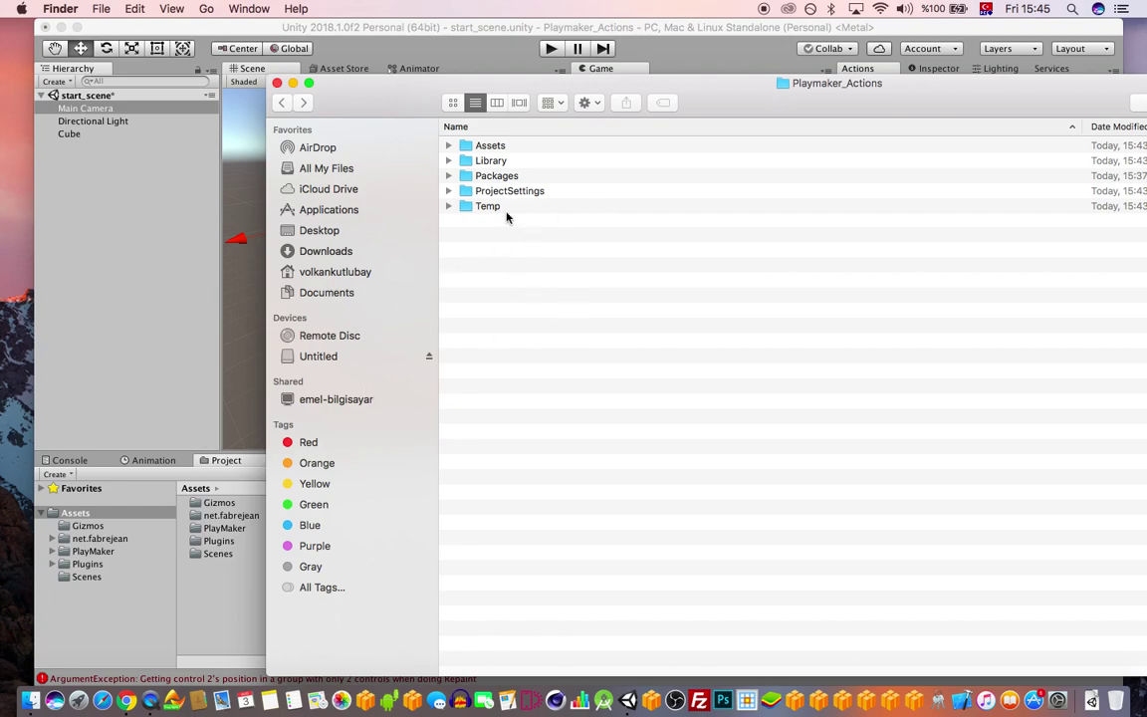
pyautogui.doubleClick(488, 147)
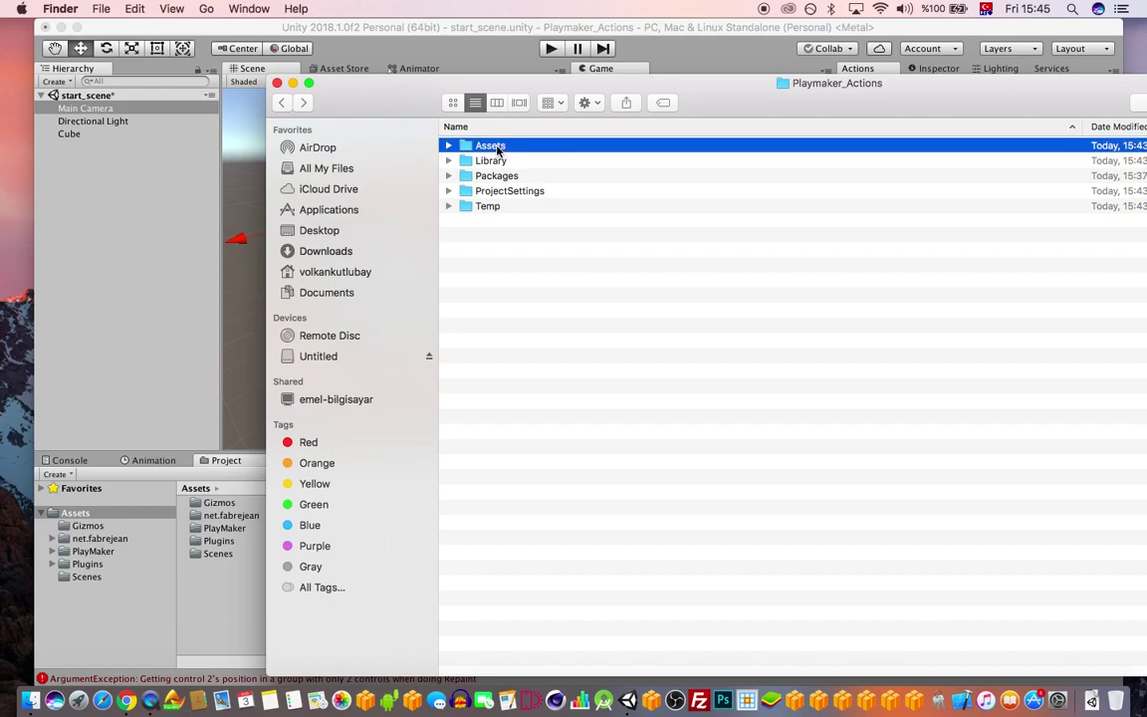
pyautogui.press('super+h')
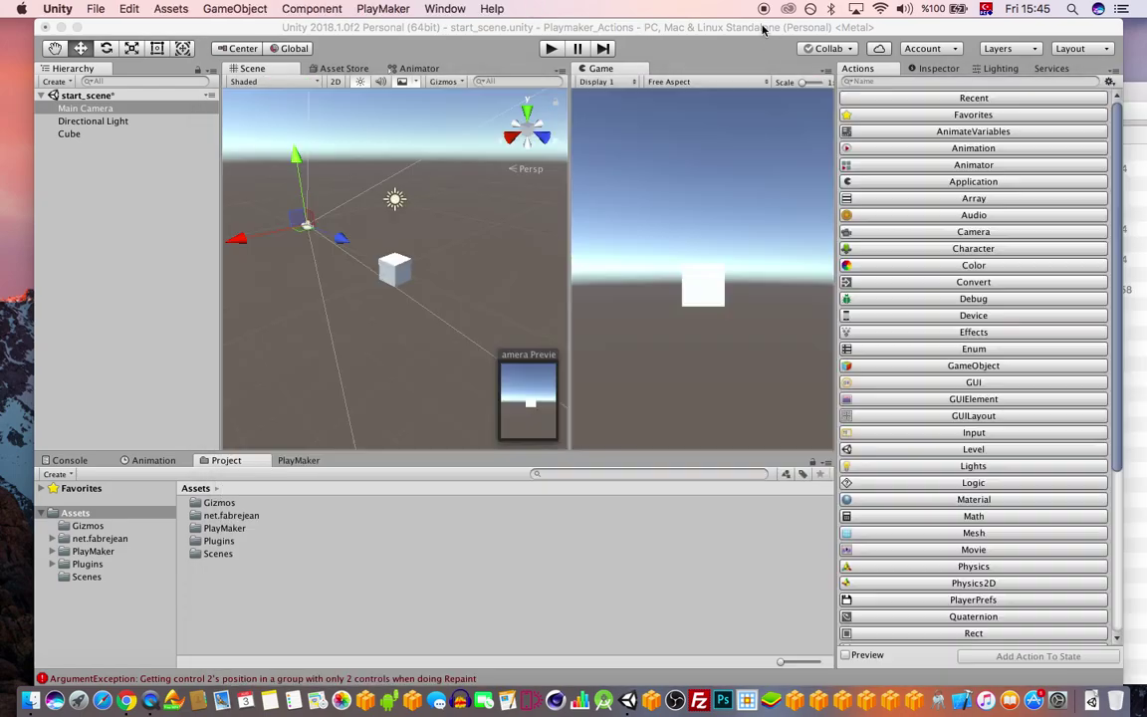
# Open the desktop's iTweenFolder and copy its iTween folder
pyautogui.press('F11')
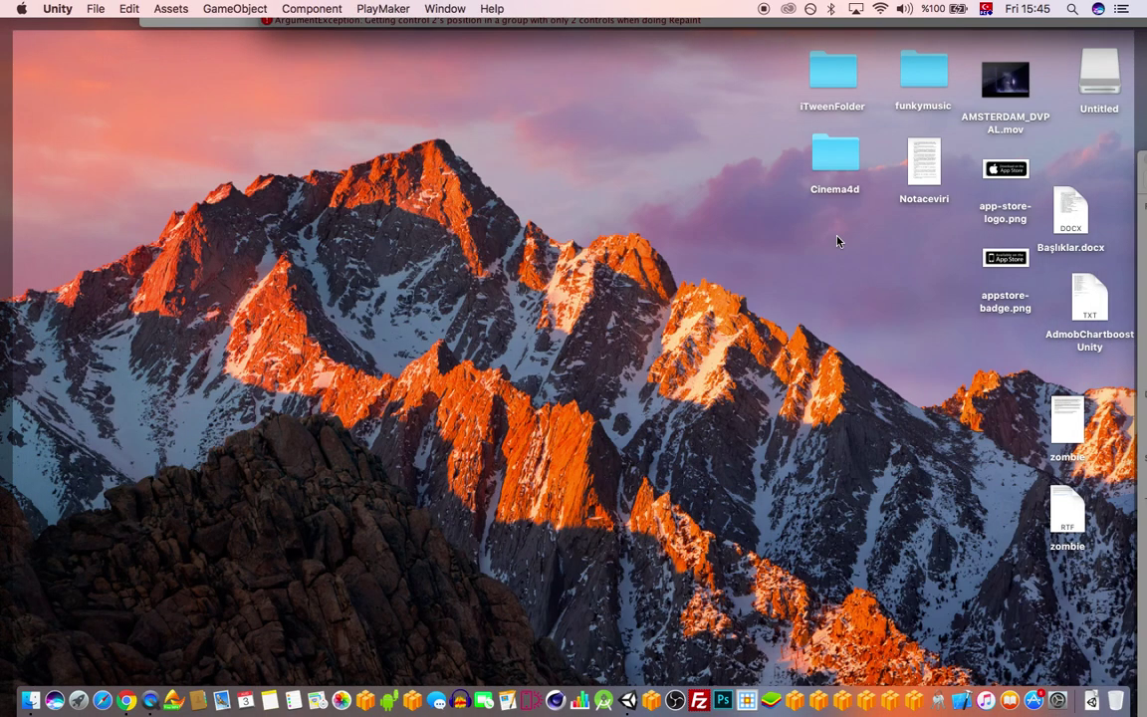
pyautogui.click(834, 72)
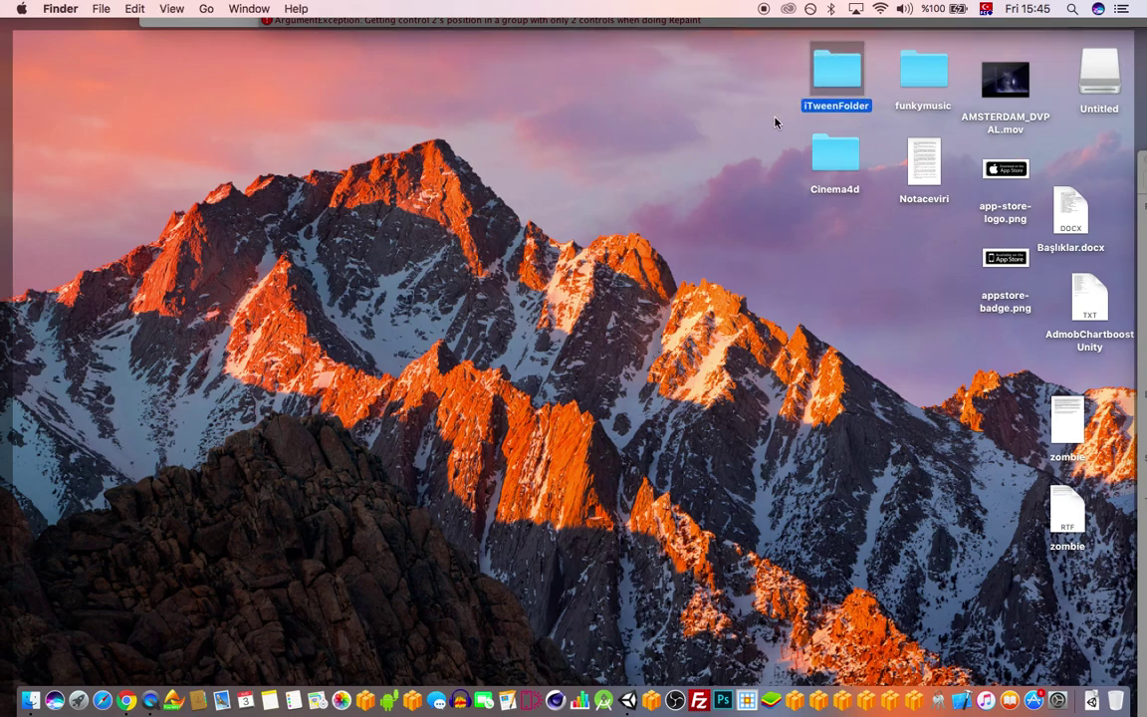
pyautogui.doubleClick(837, 75)
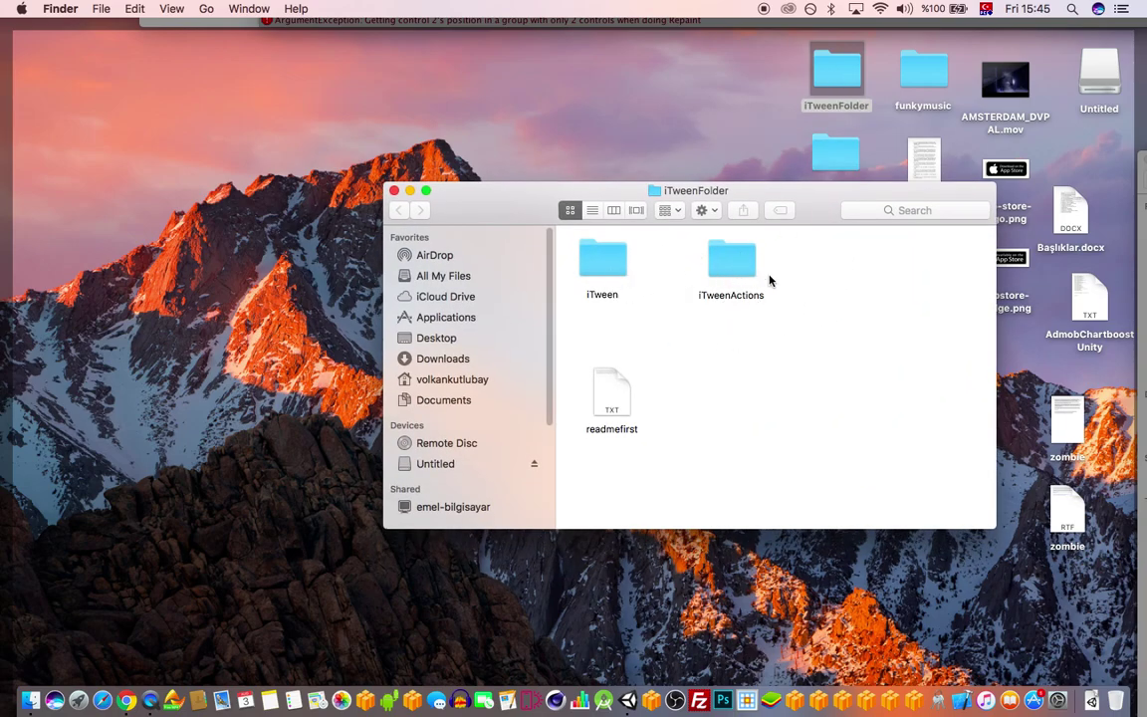
pyautogui.click(593, 299)
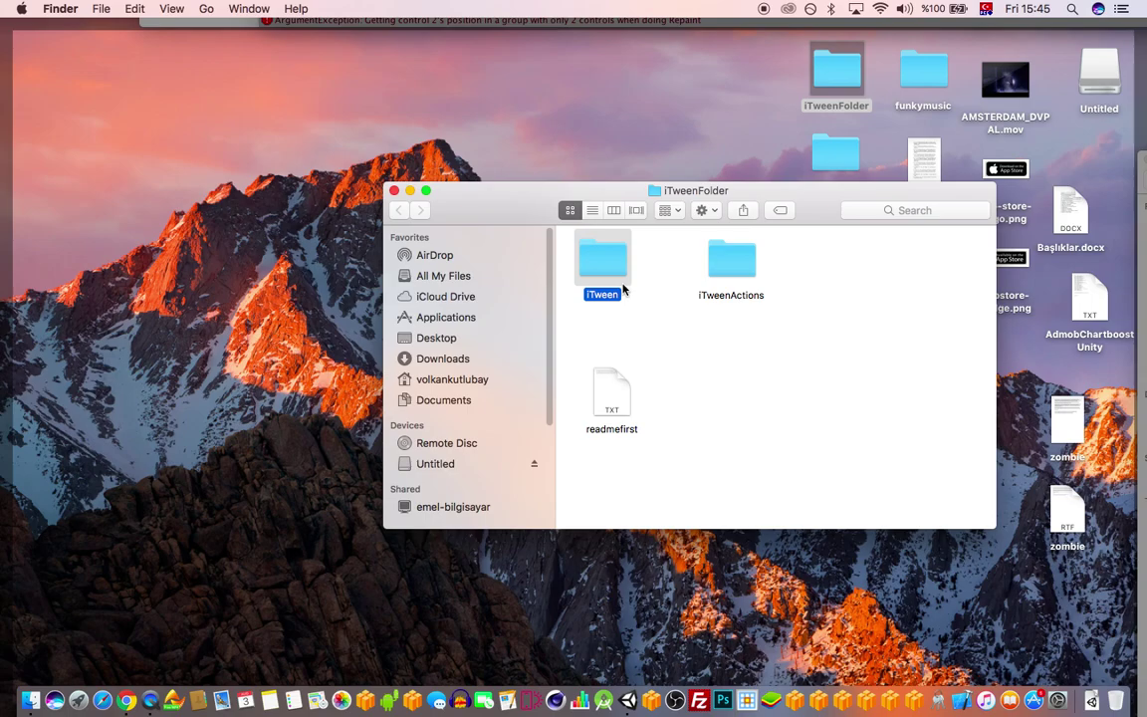
pyautogui.press('F11')
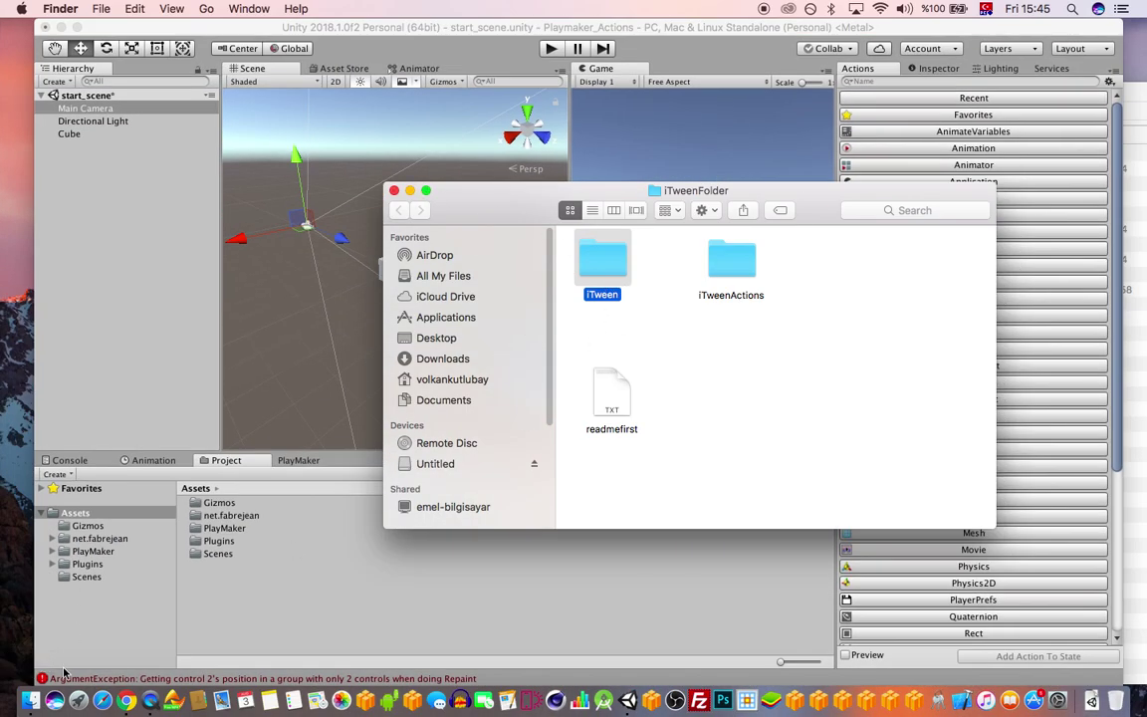
# Bring the project's Assets Finder window forward and browse the Plugins folder
pyautogui.click(33, 700)
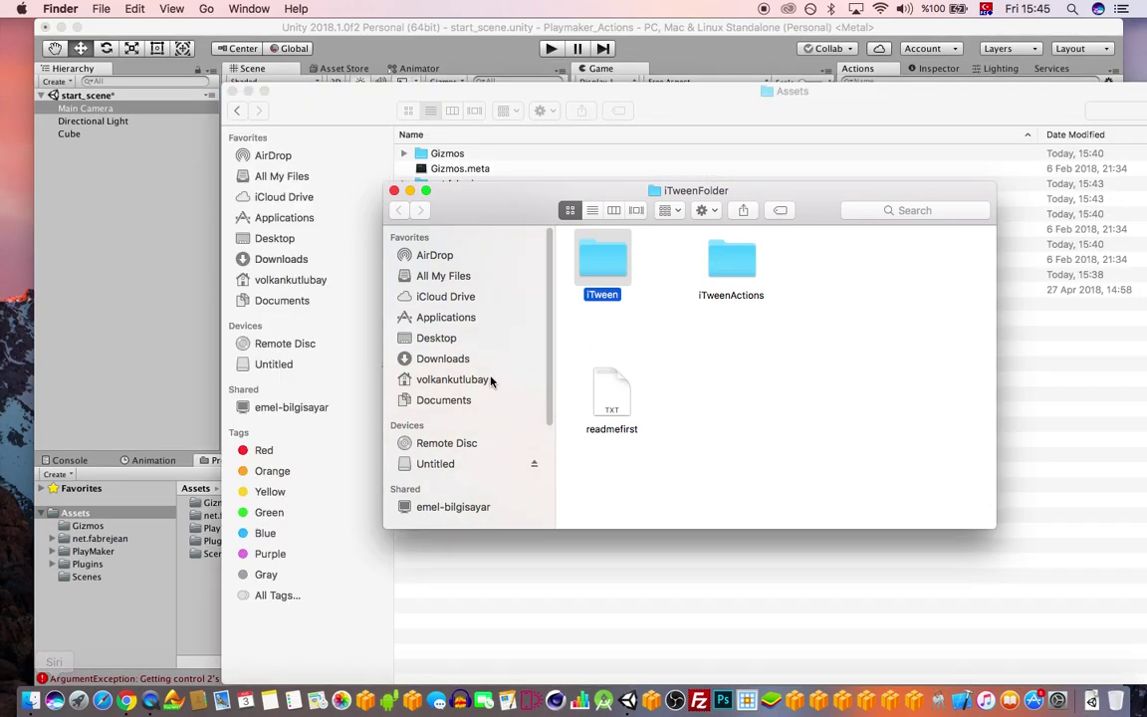
pyautogui.click(678, 91)
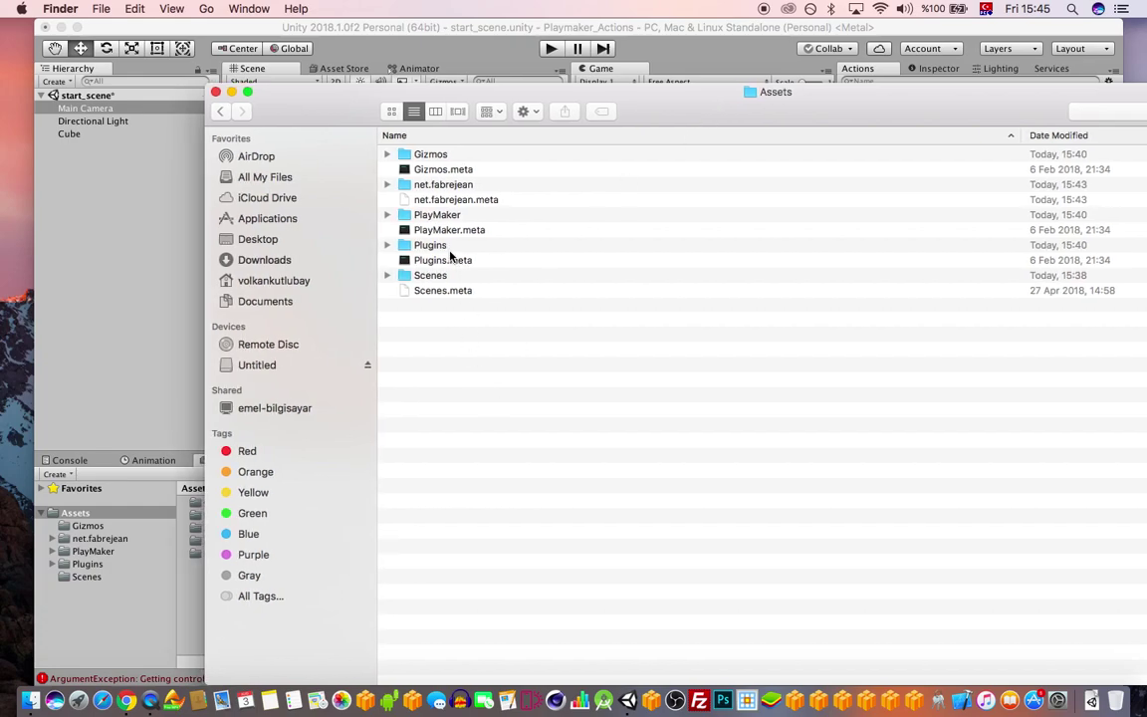
pyautogui.click(387, 245)
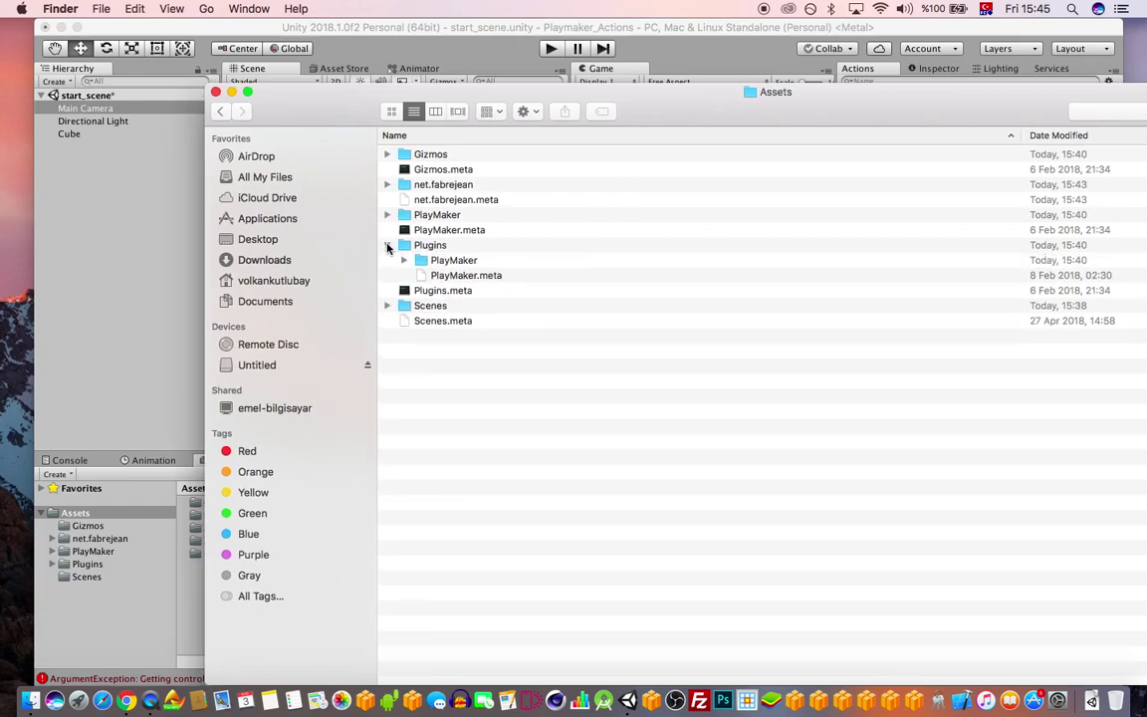
pyautogui.click(387, 245)
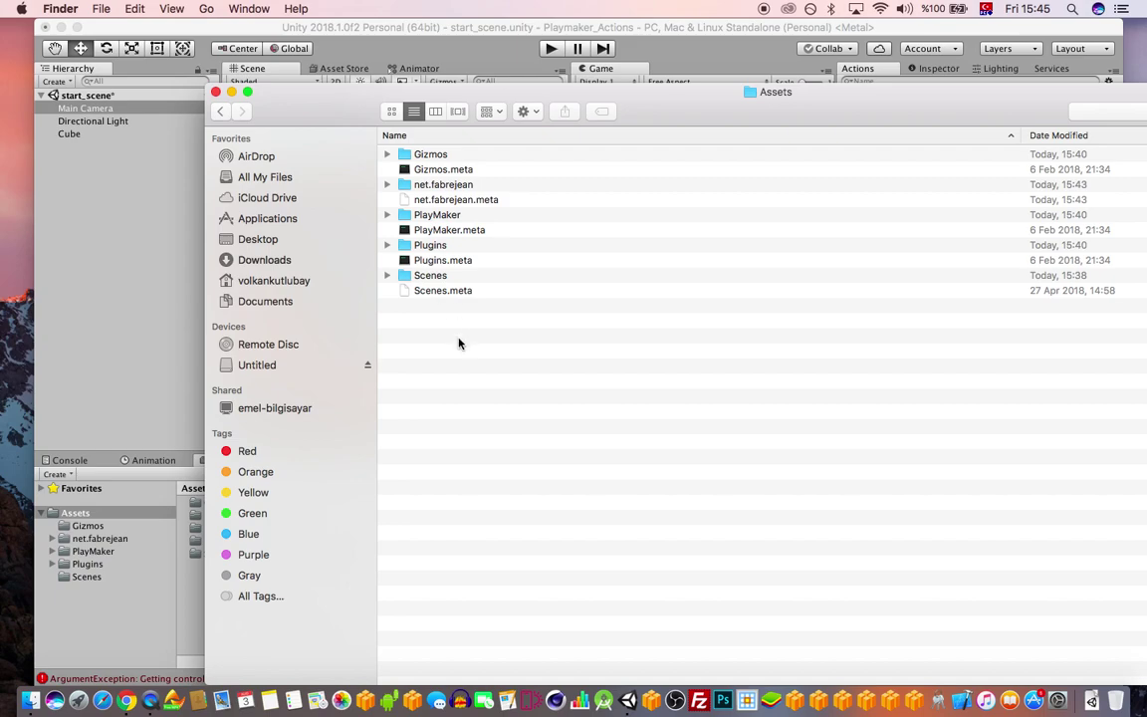
pyautogui.click(388, 245)
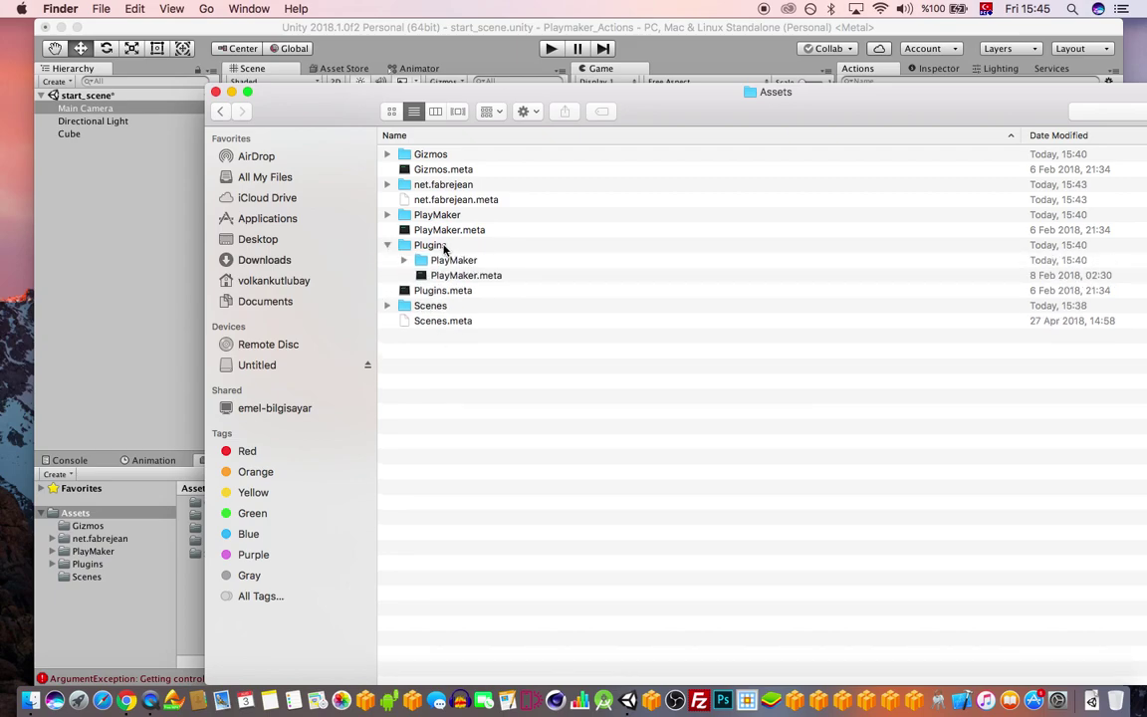
pyautogui.doubleClick(438, 245)
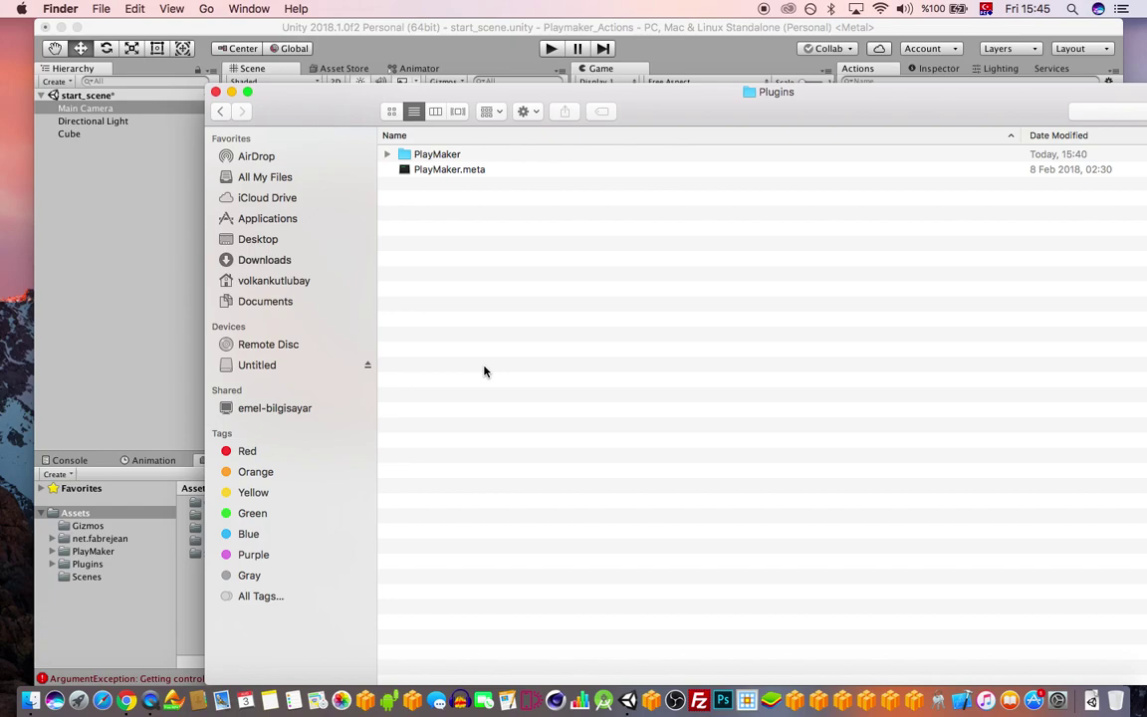
# Return to the Assets folder and paste the iTween folder into it
pyautogui.click(220, 112)
pyautogui.press('super+v')
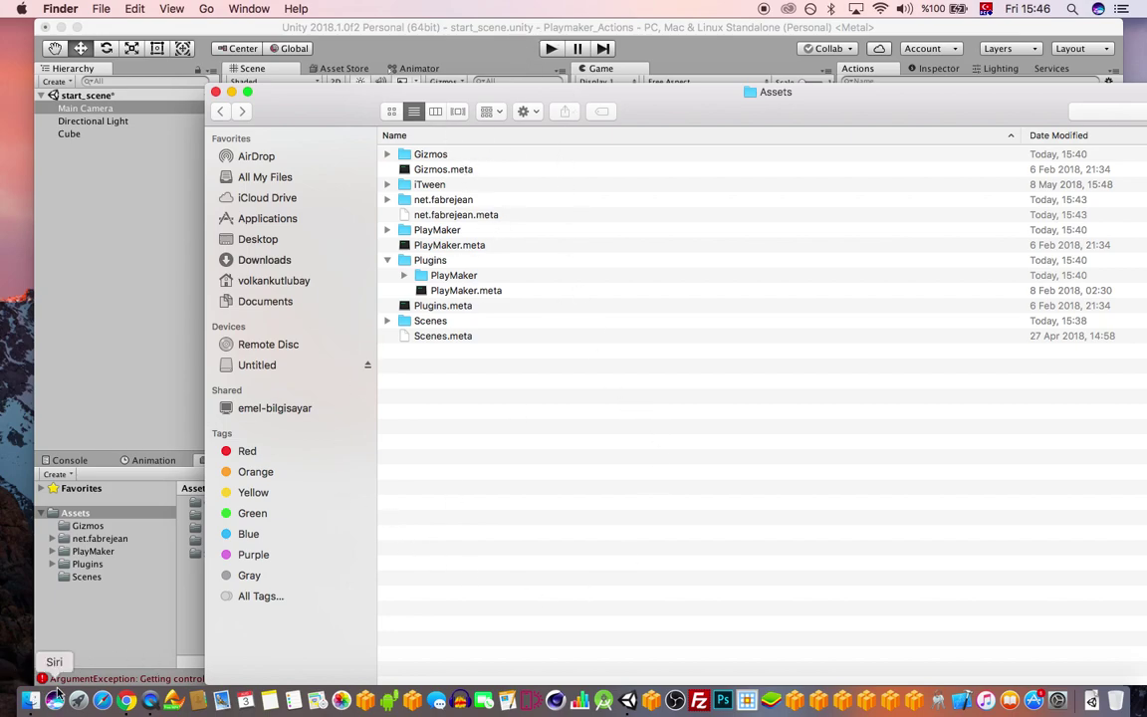
pyautogui.hotkey('ctrl', 'Up')
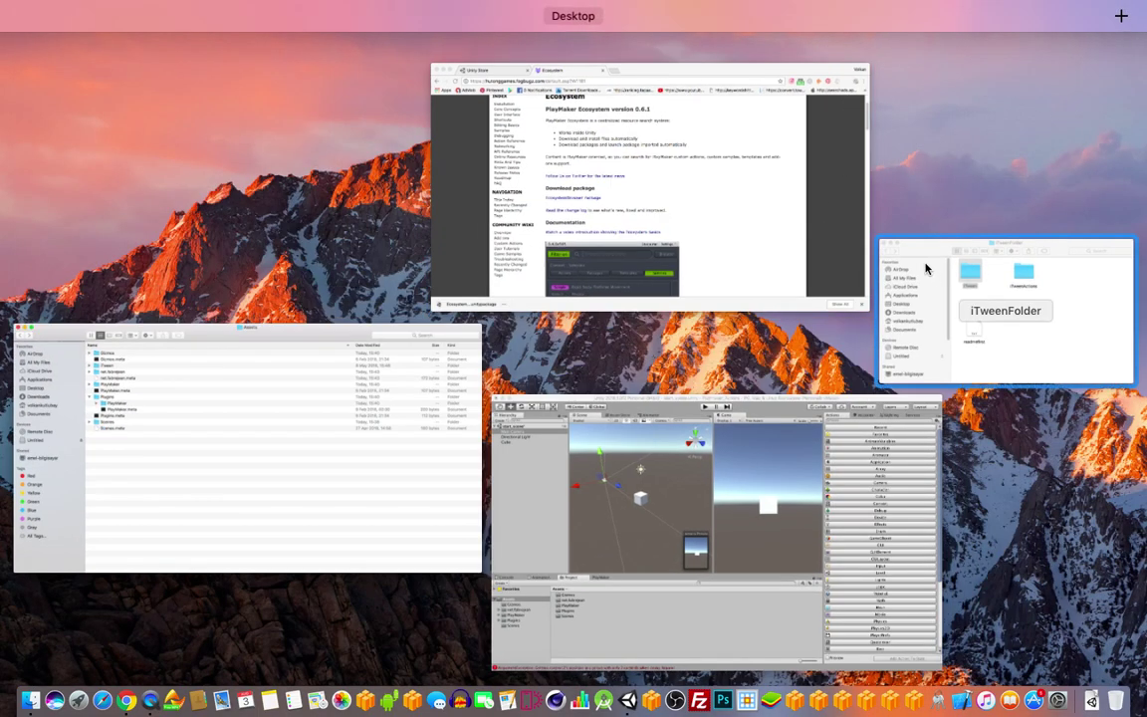
# Copy the iTweenActions folder and paste it into the Plugins/PlayMaker folder
pyautogui.click(852, 257)
pyautogui.moveTo(807, 324); pyautogui.dragTo(639, 217)
pyautogui.press('super+c')
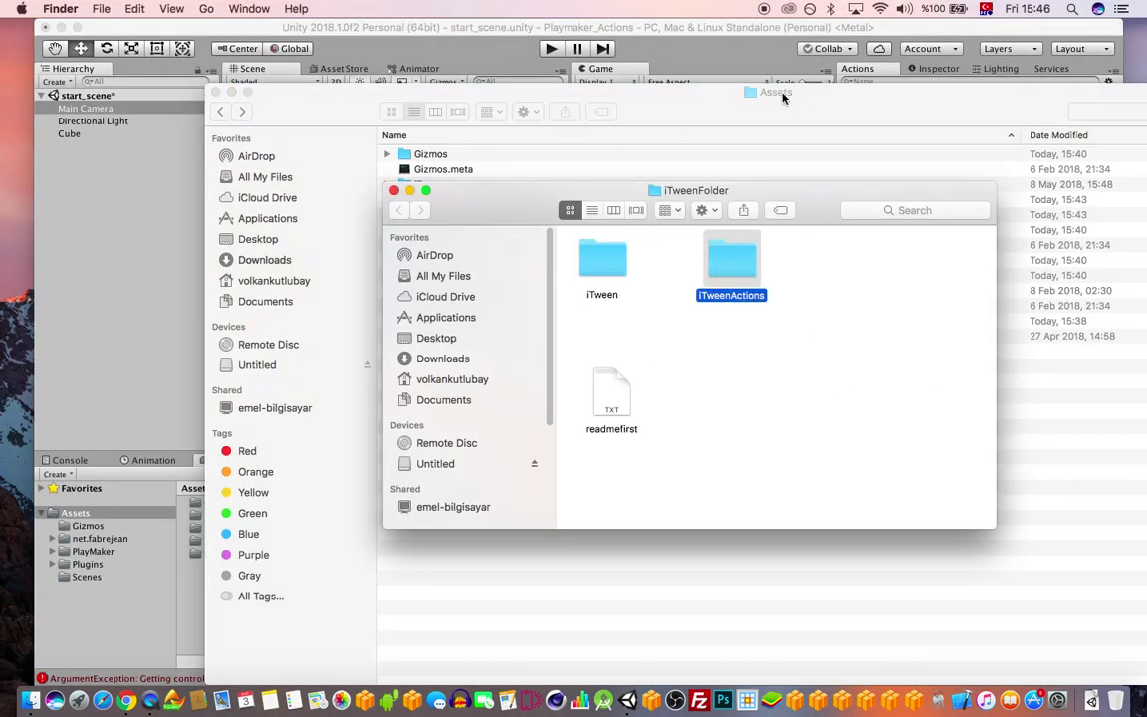
pyautogui.click(661, 101)
pyautogui.doubleClick(440, 276)
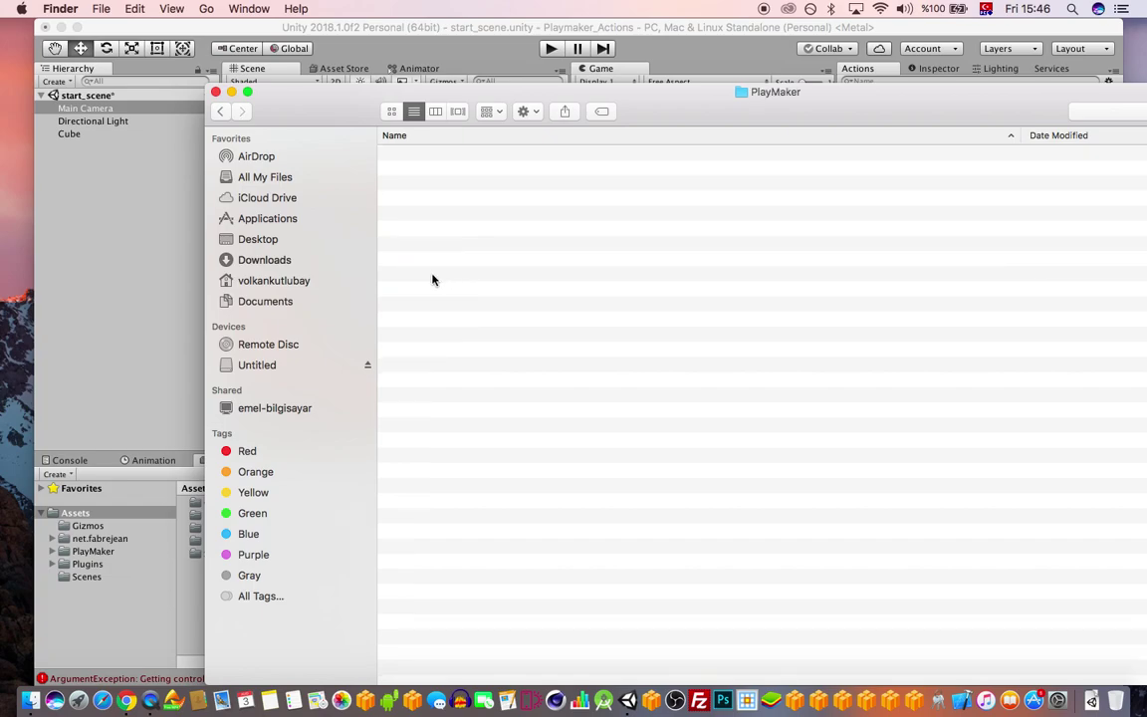
pyautogui.press('super+v')
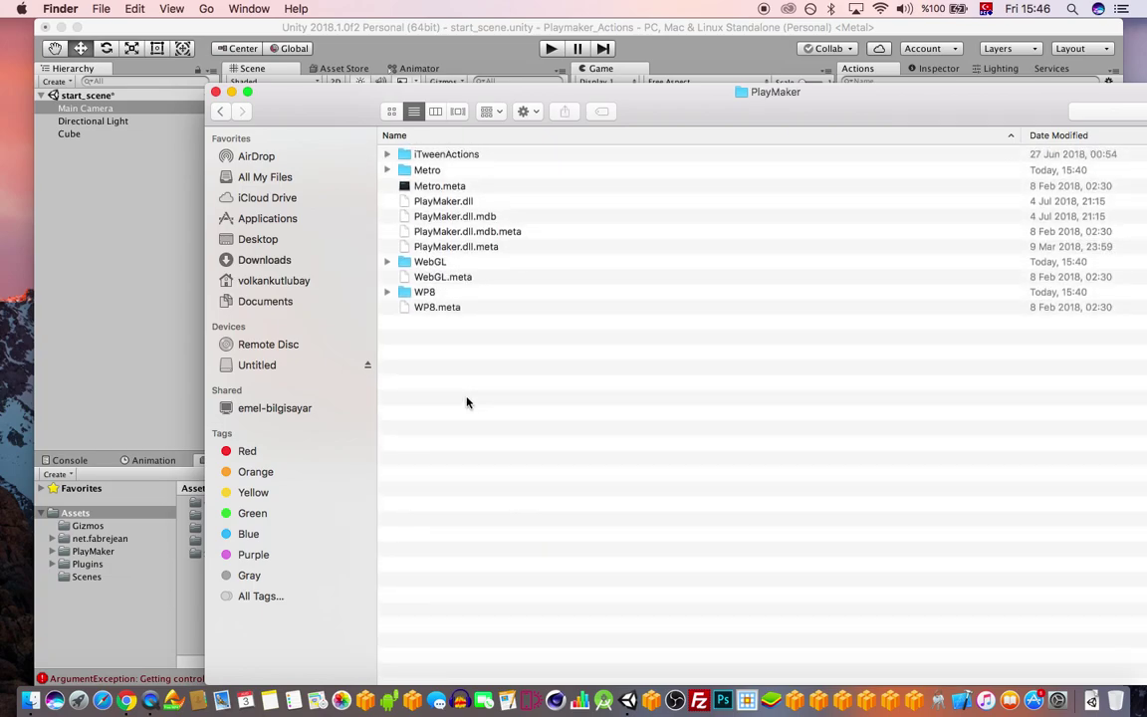
# Locate PlayMaker's Actions folder, then trash the misplaced iTweenActions copy in Plugins/PlayMaker
pyautogui.click(220, 112)
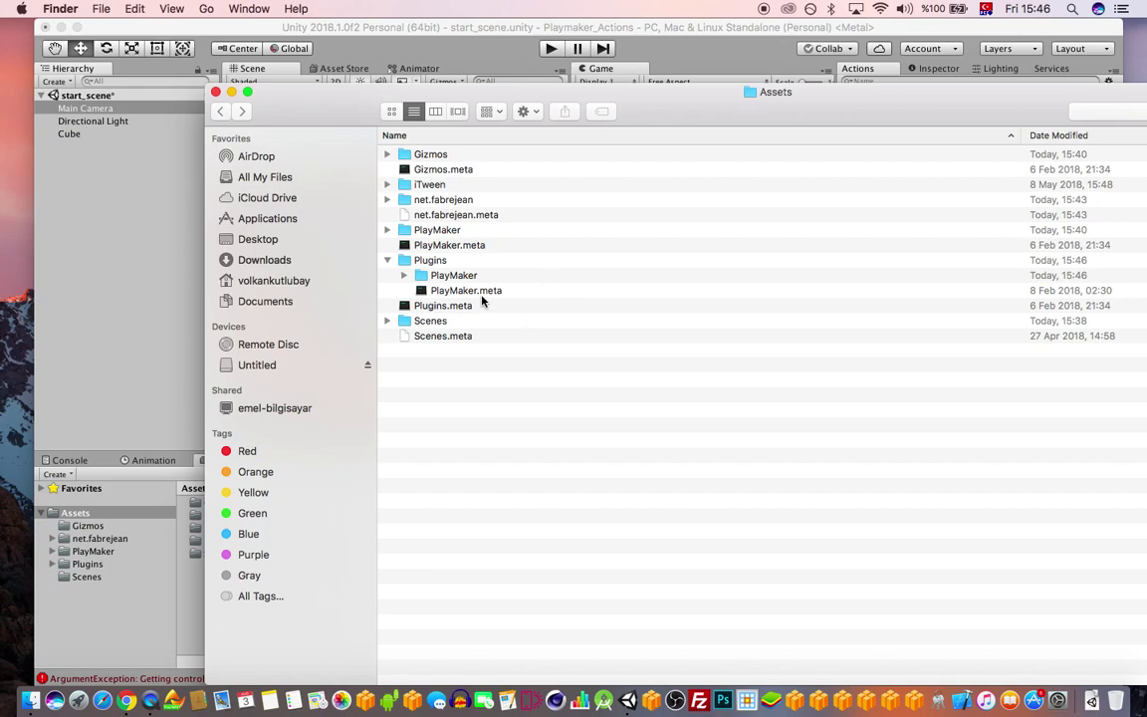
pyautogui.click(389, 231)
pyautogui.doubleClick(423, 245)
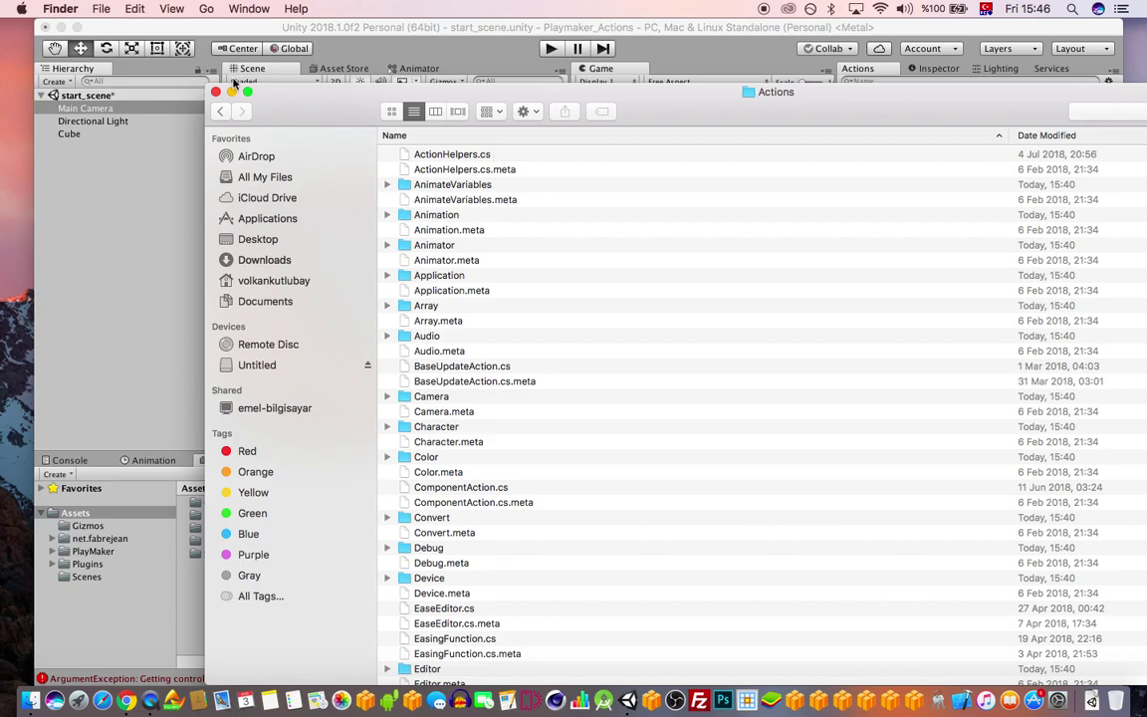
pyautogui.click(220, 112)
pyautogui.click(220, 113)
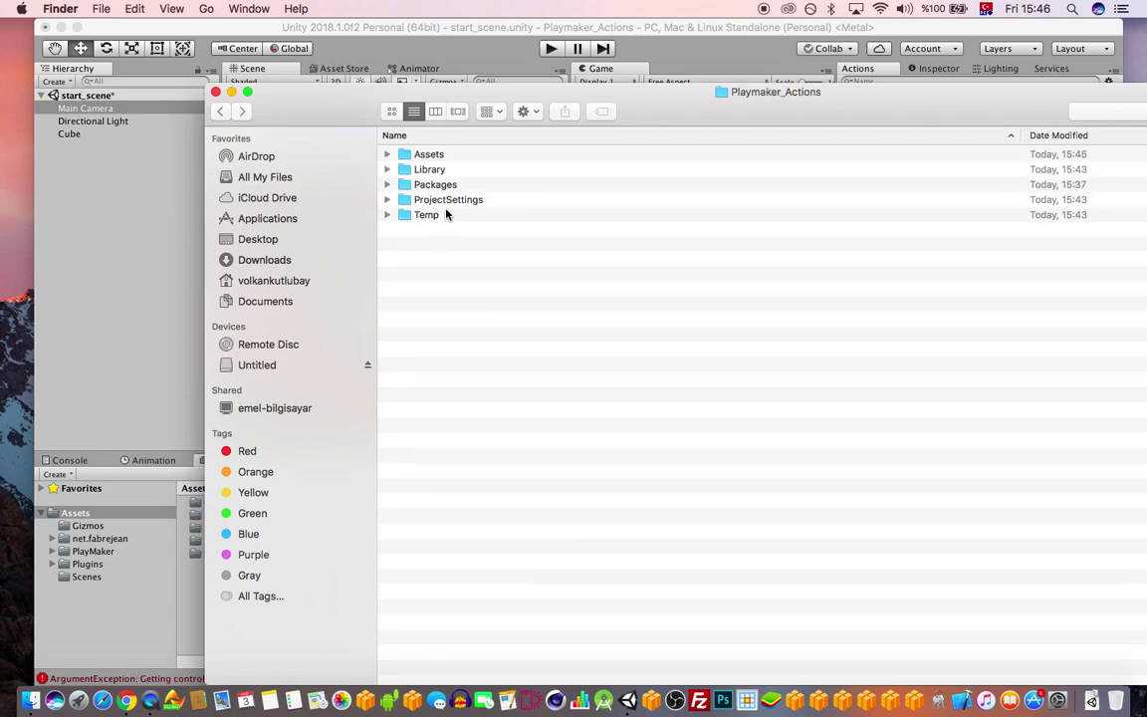
pyautogui.click(435, 156)
pyautogui.doubleClick(435, 159)
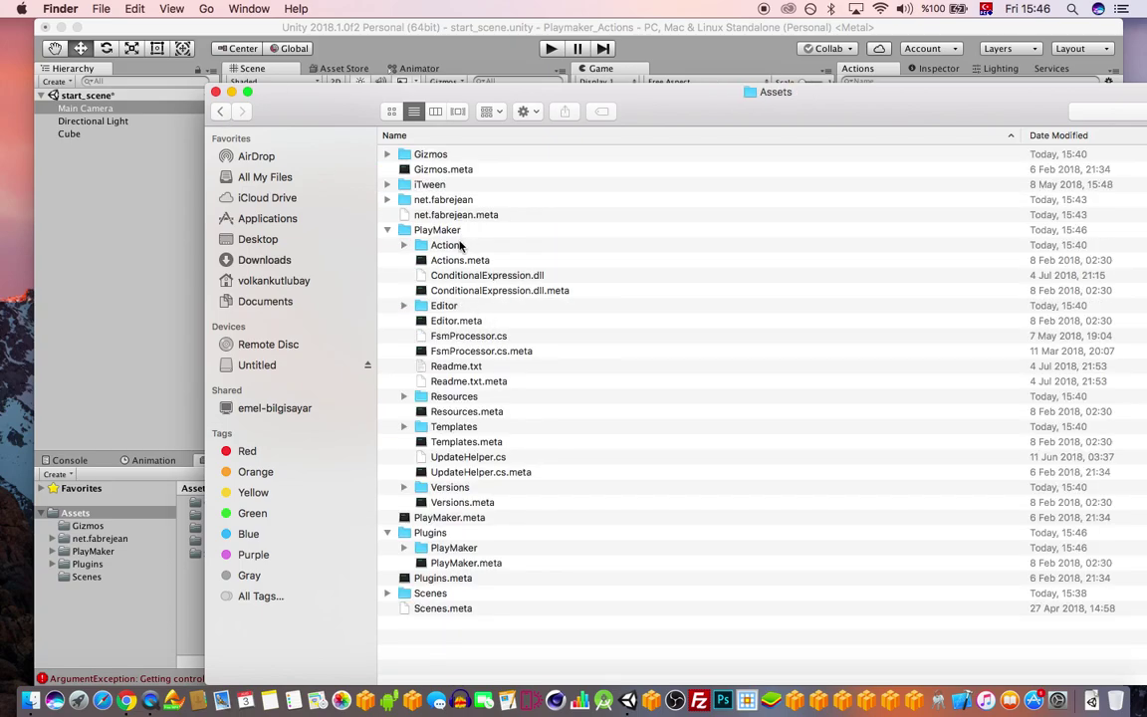
pyautogui.click(387, 230)
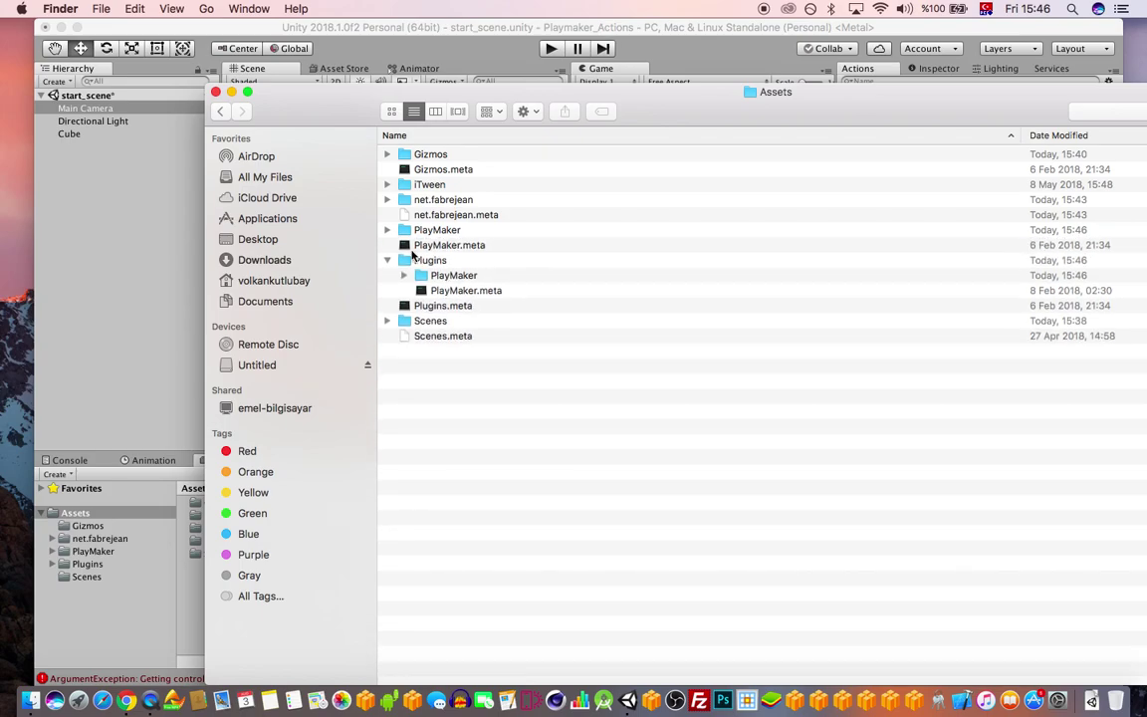
pyautogui.doubleClick(443, 274)
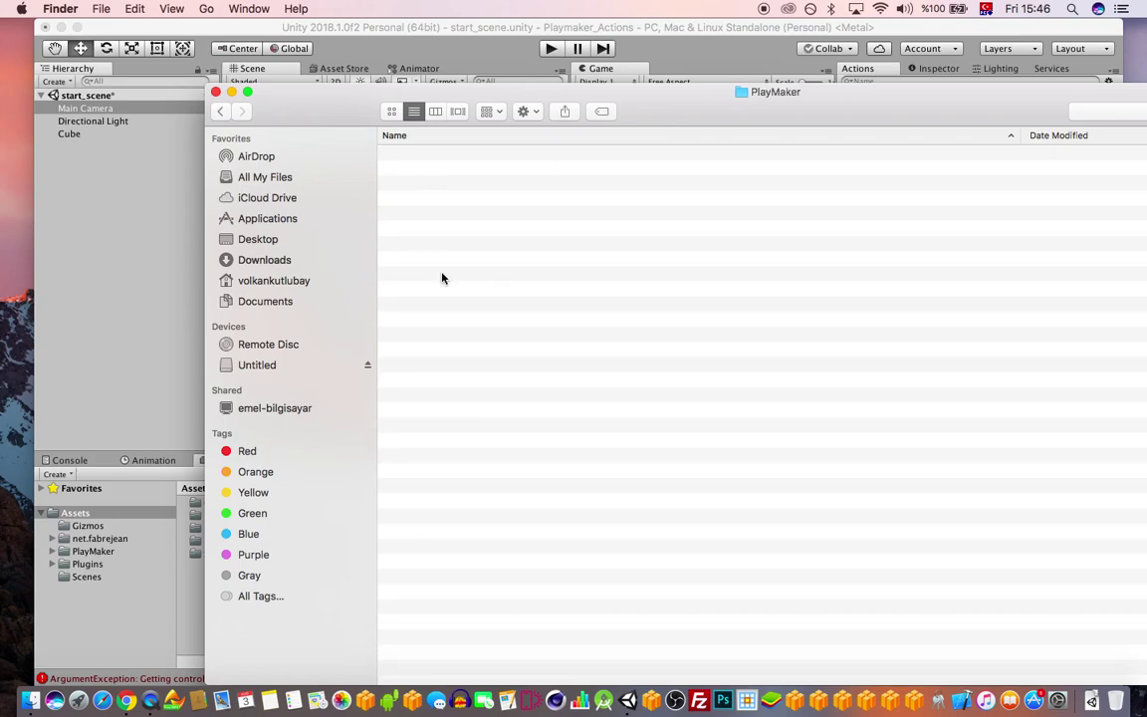
pyautogui.click(447, 155)
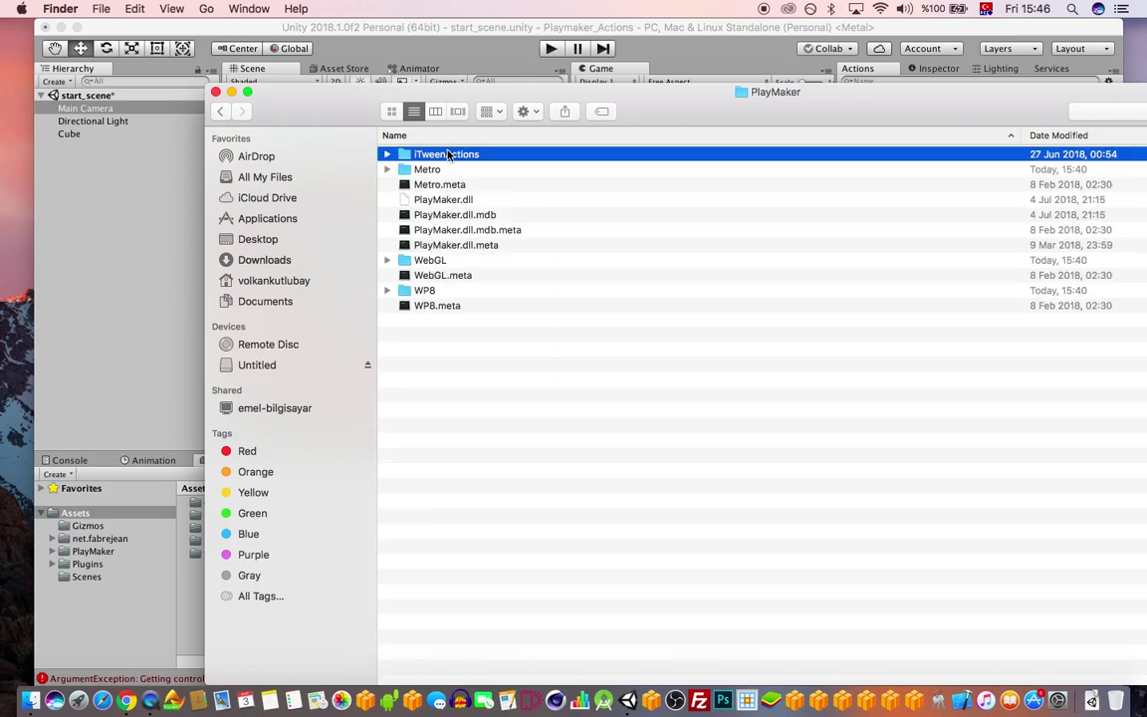
pyautogui.press('super+BackSpace')
# Open Assets/PlayMaker/Actions and return to Unity so it imports the iTween actions
pyautogui.click(220, 111)
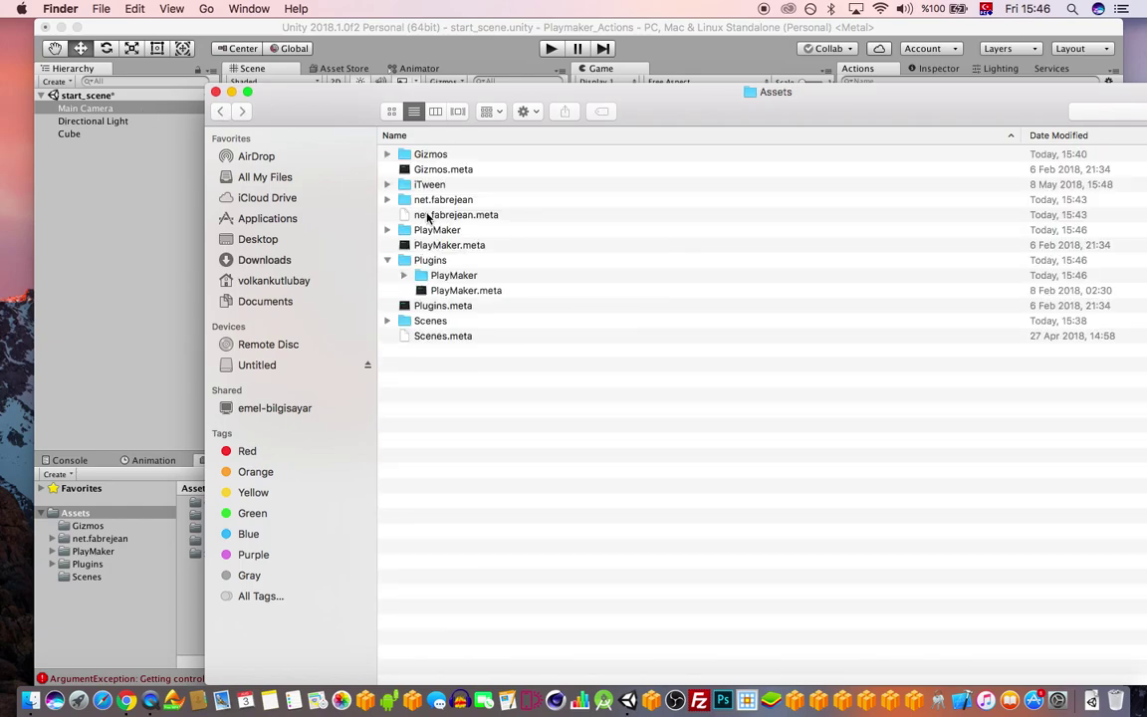
pyautogui.click(435, 231)
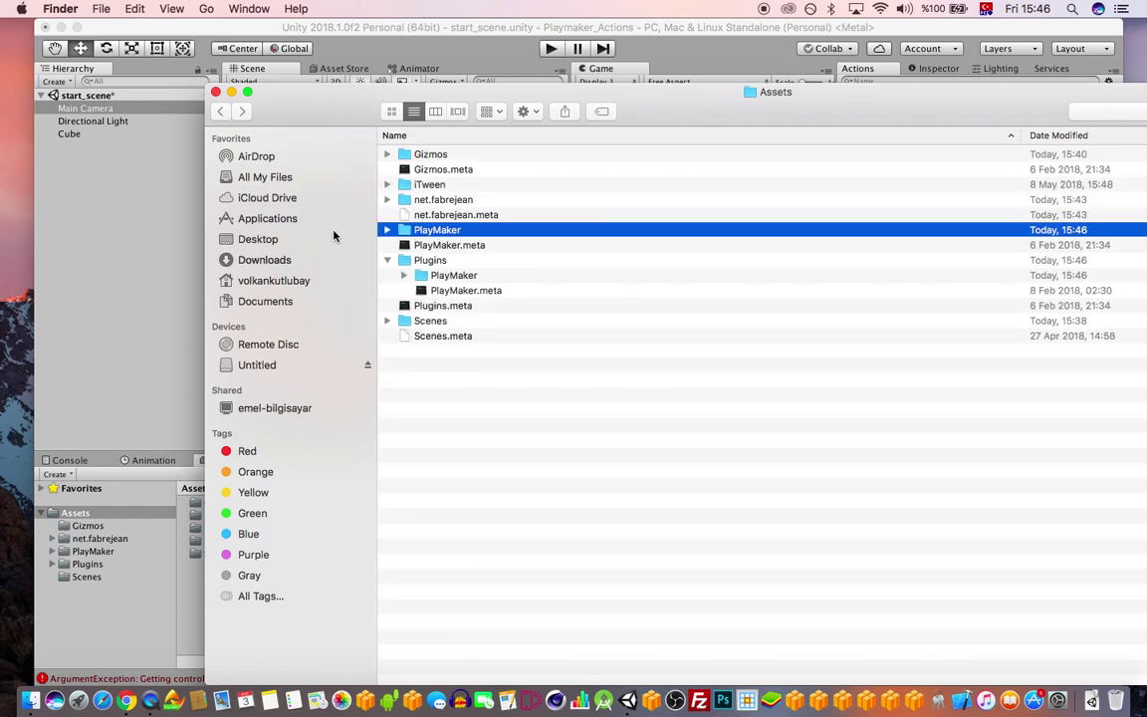
pyautogui.click(387, 230)
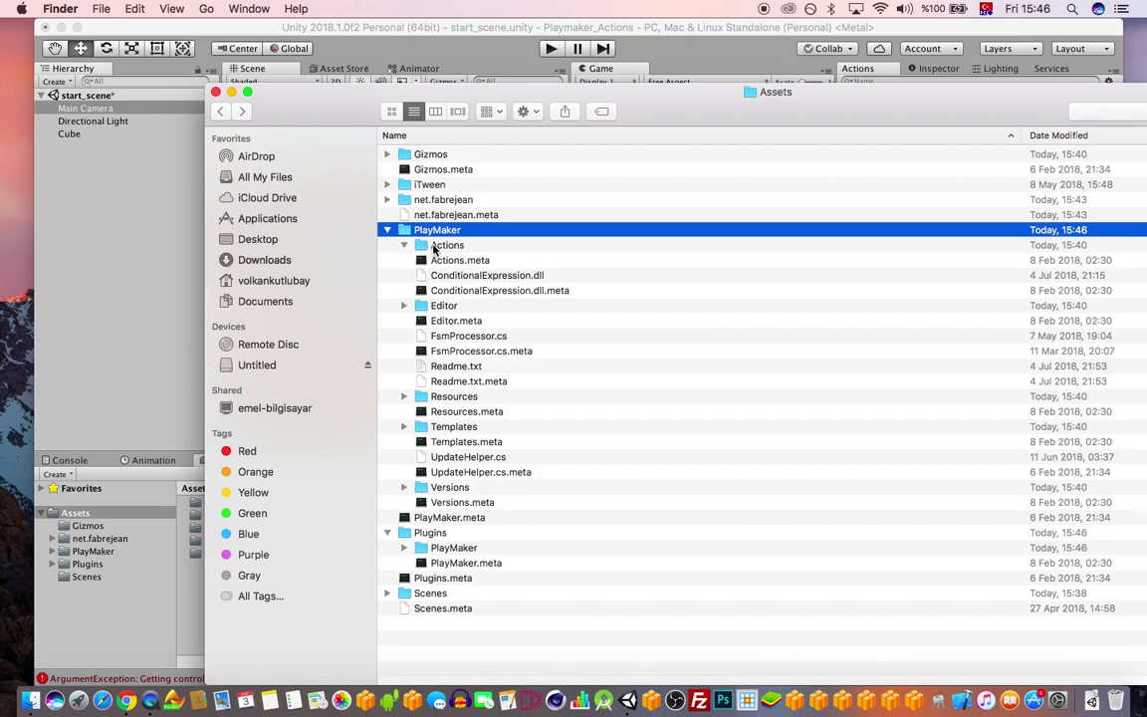
pyautogui.click(403, 245)
pyautogui.doubleClick(450, 245)
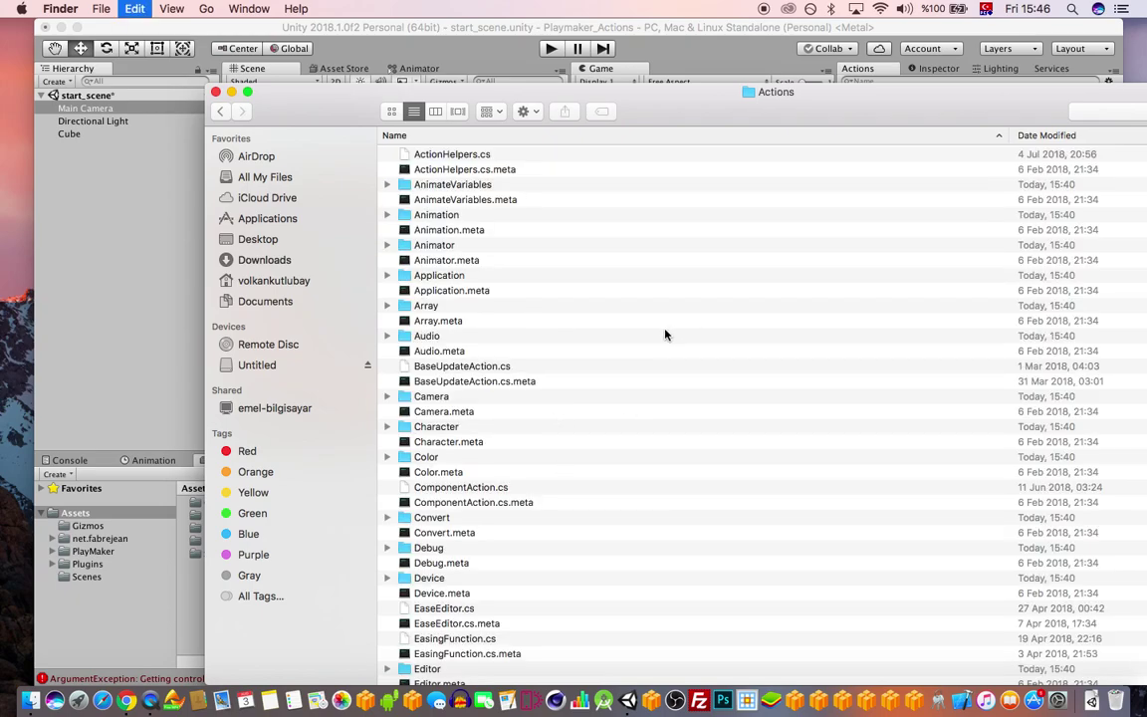
pyautogui.click(796, 52)
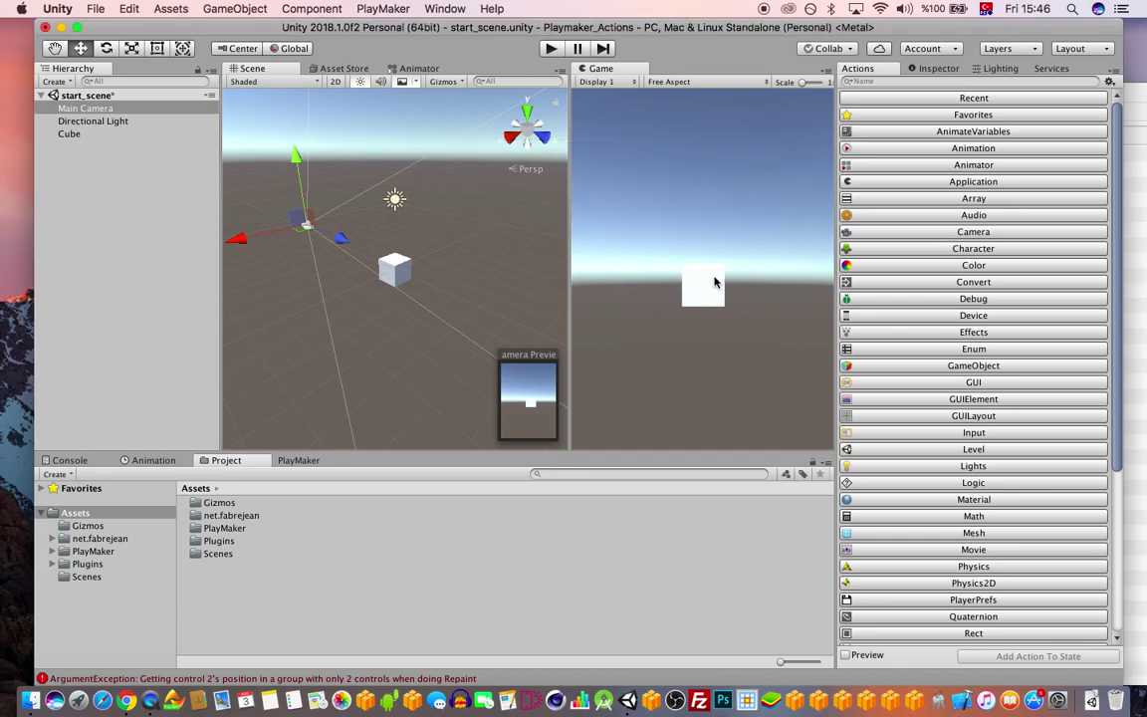
# Filter the PlayMaker actions list with the search text 'itwe'
pyautogui.scroll(5, 527, 298)
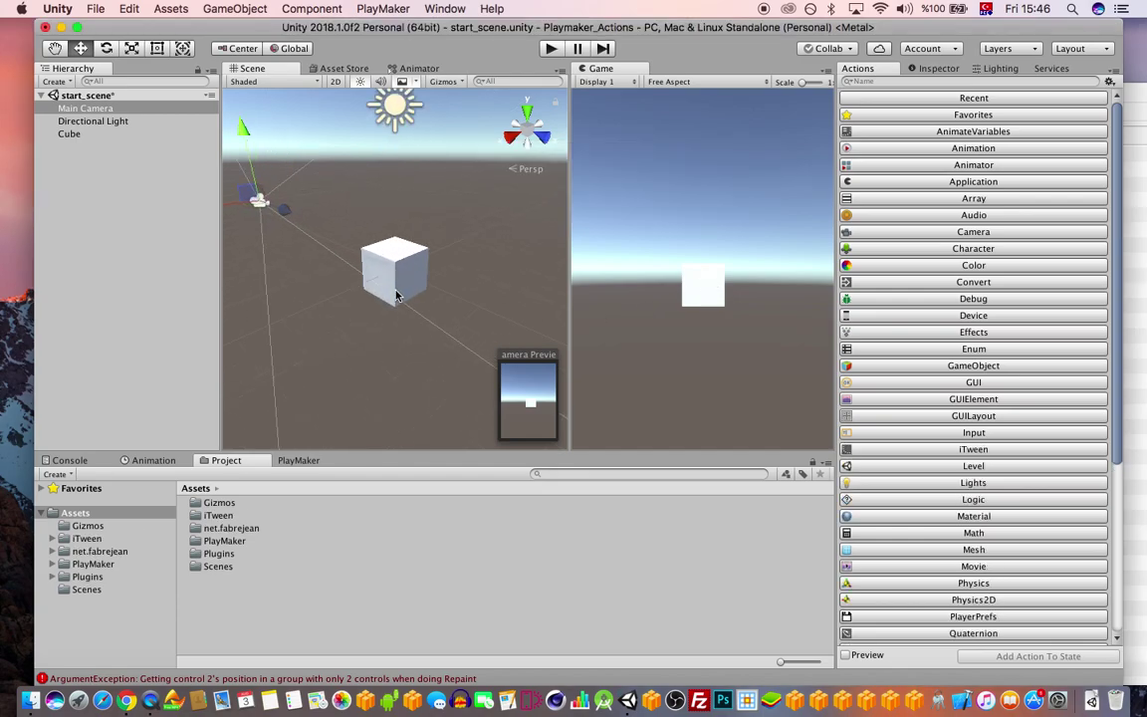
pyautogui.click(923, 81)
pyautogui.write('itween')
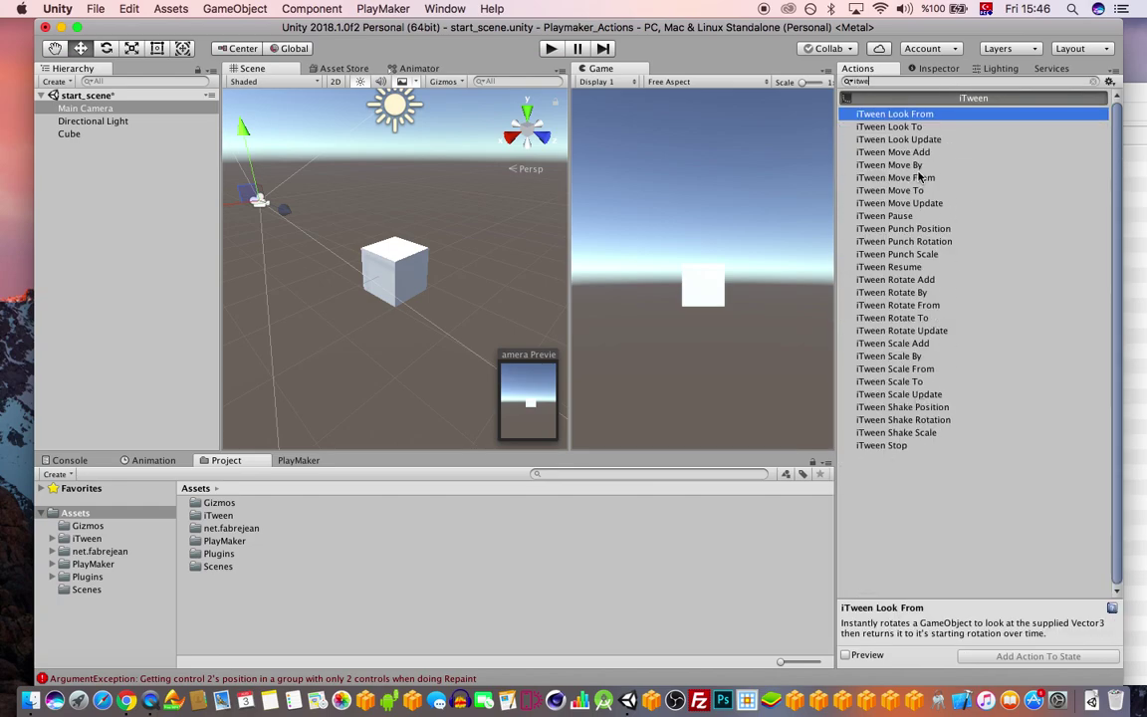
# Select the Cube and add a new FSM to it in the PlayMaker graph
pyautogui.keyDown('alt'); pyautogui.moveTo(333, 266); pyautogui.dragTo(469, 259); pyautogui.keyUp('alt')
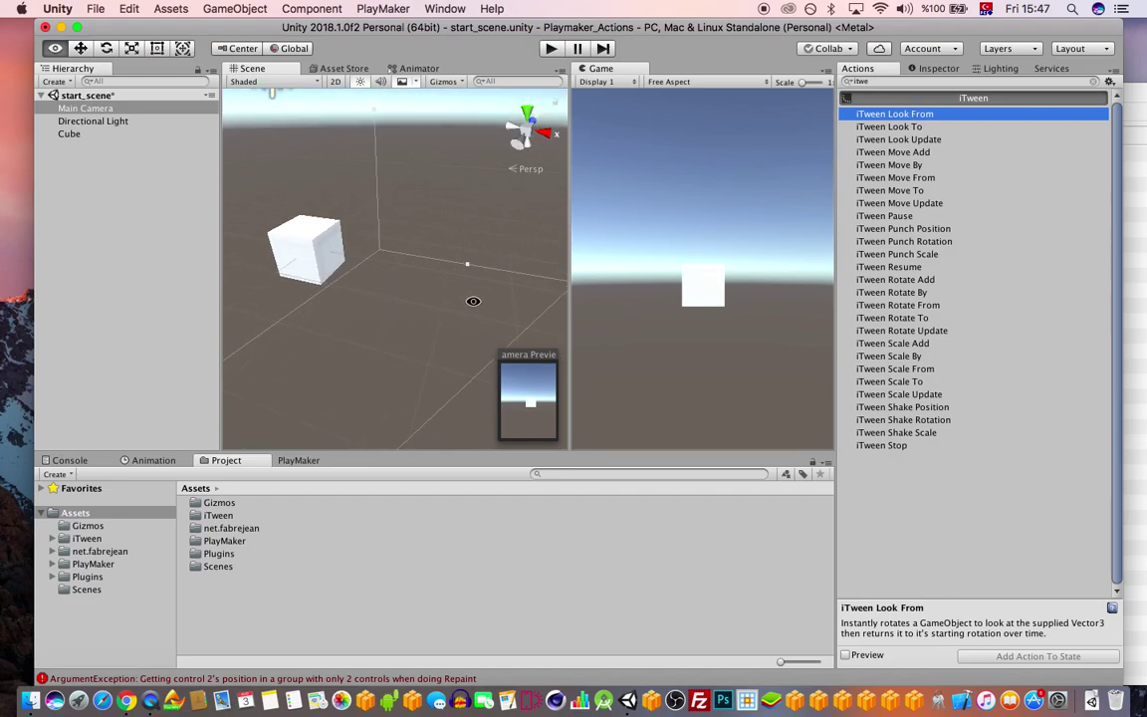
pyautogui.click(336, 256)
pyautogui.moveTo(364, 261); pyautogui.dragTo(430, 261)
pyautogui.click(299, 460)
pyautogui.rightClick(197, 531)
pyautogui.click(236, 538)
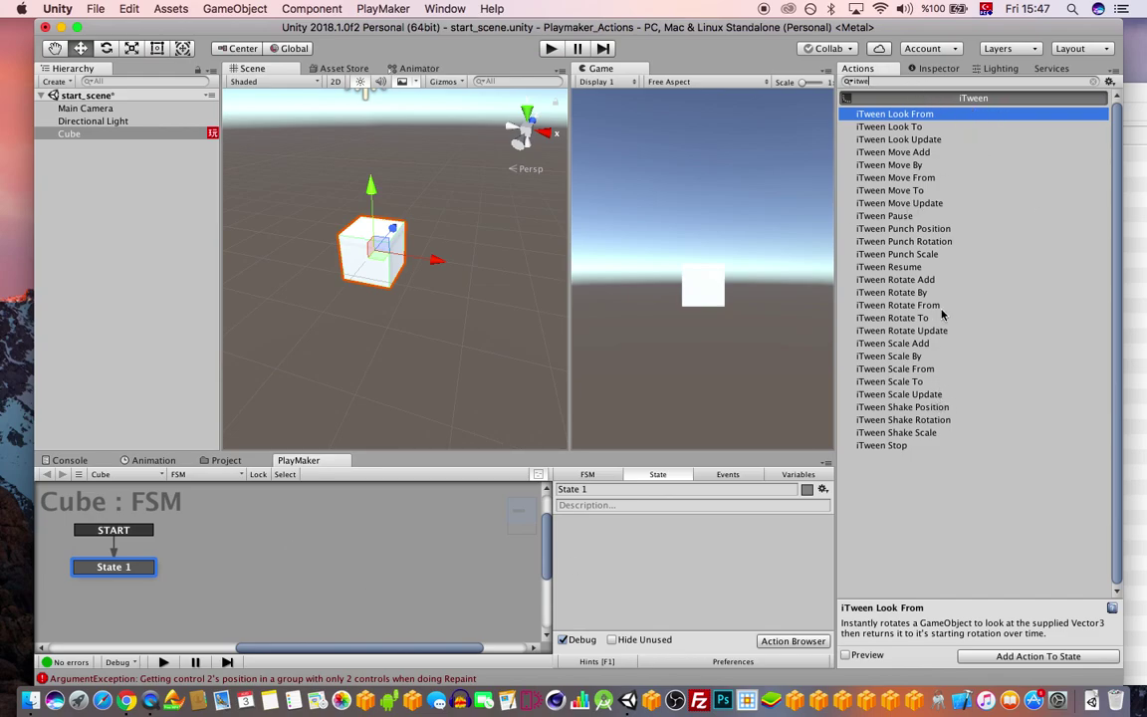
# Add iTween Move To to State 1 with Vector Position given as explicit X/Y/Z
pyautogui.moveTo(914, 189); pyautogui.dragTo(716, 563)
pyautogui.scroll(-1, 719, 547)
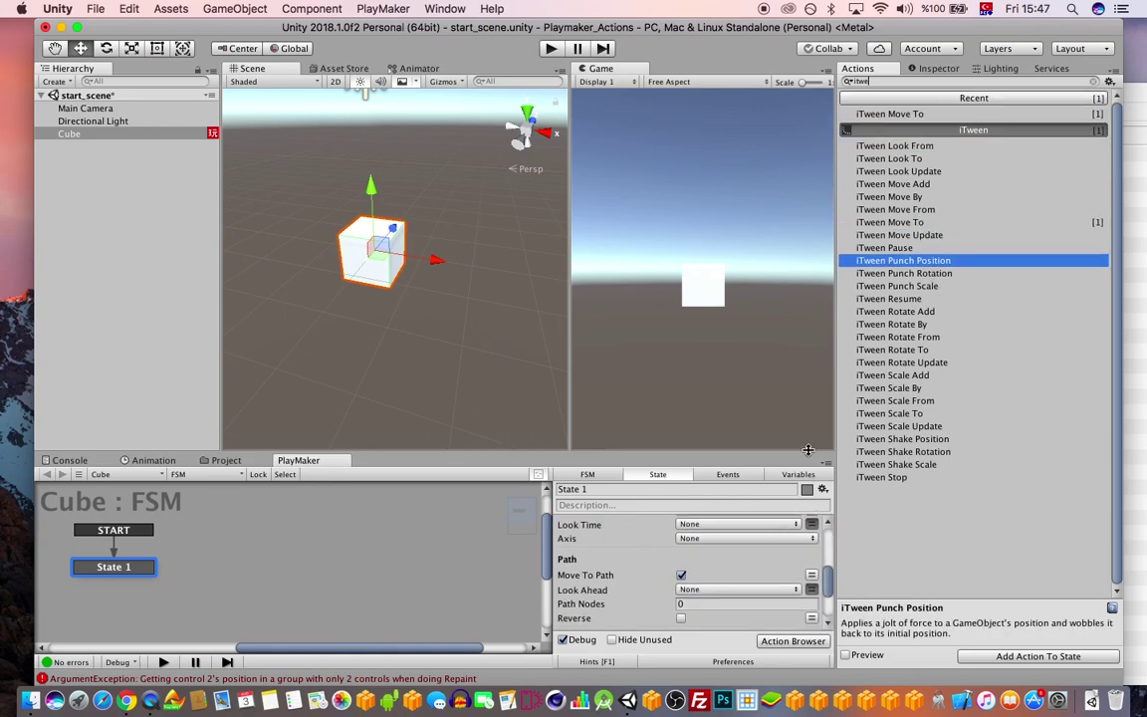
pyautogui.moveTo(808, 450); pyautogui.dragTo(808, 337)
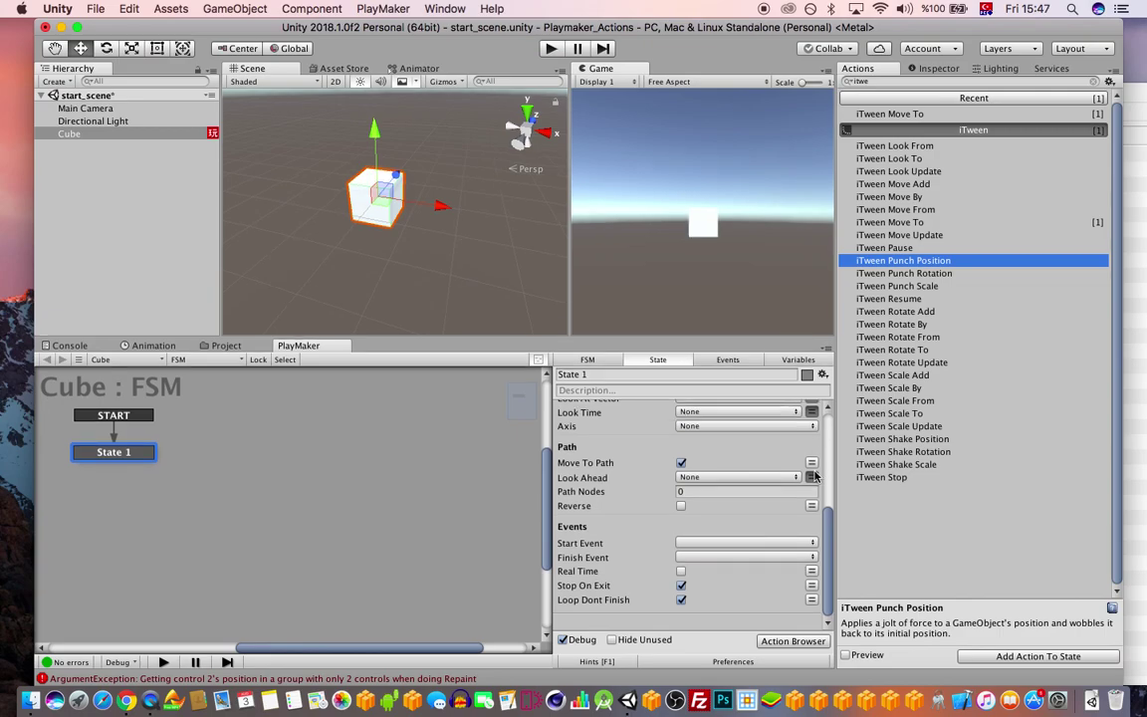
pyautogui.scroll(5, 826, 460)
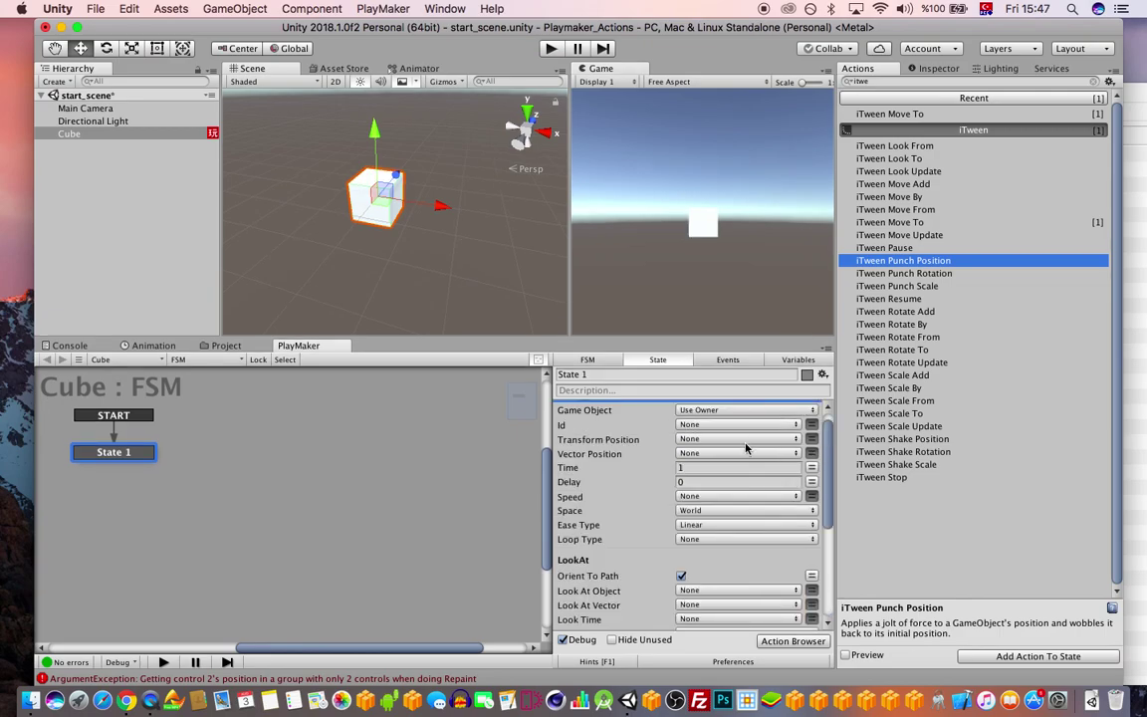
pyautogui.click(812, 453)
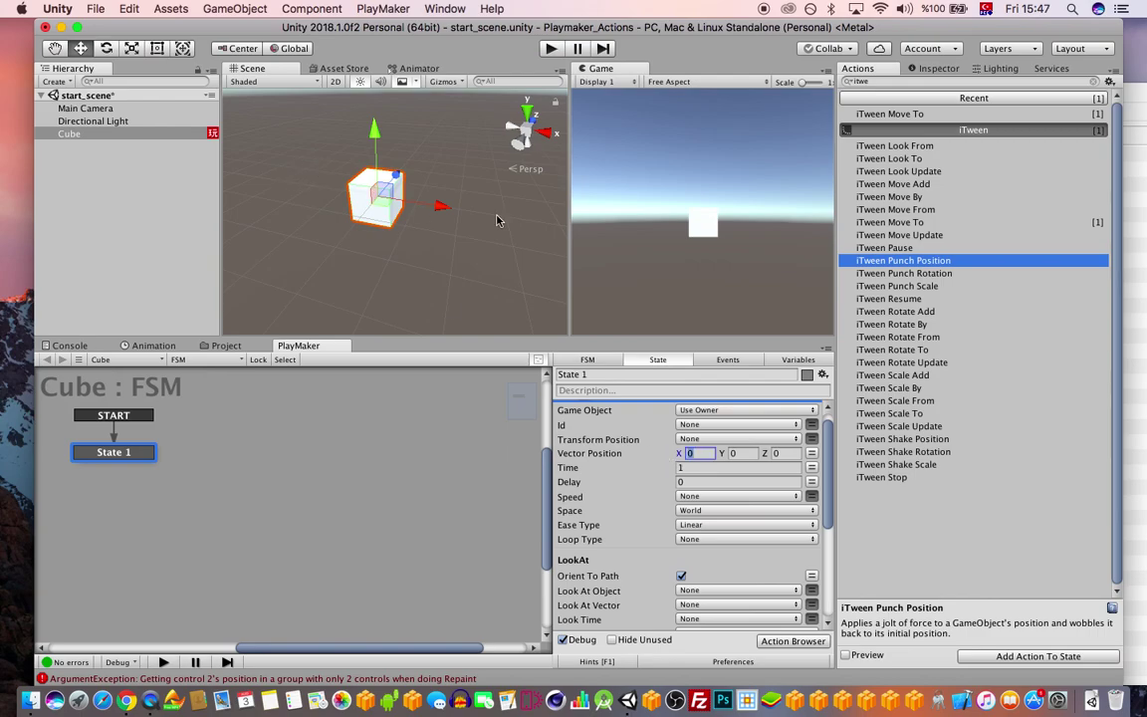
# Set the Cube's Transform Position X to 0 in the Inspector
pyautogui.click(885, 84)
pyautogui.click(920, 72)
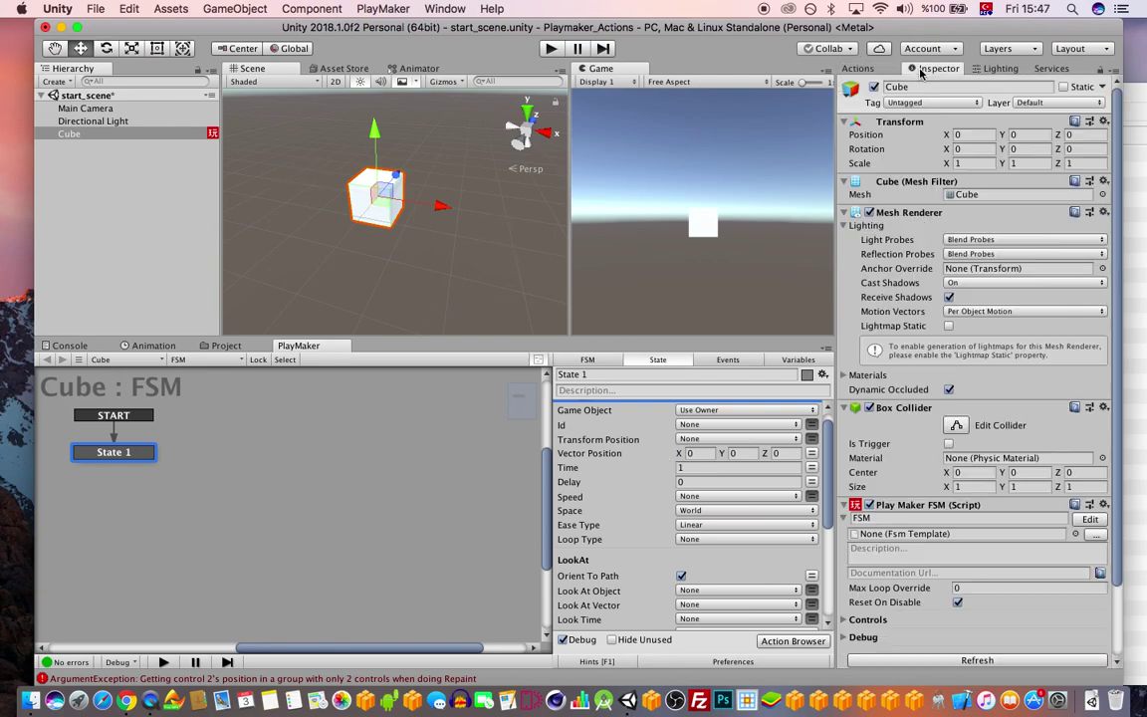
pyautogui.moveTo(444, 206)
pyautogui.mouseDown()
pyautogui.moveTo(478, 206)
pyautogui.moveTo(401, 206)
pyautogui.moveTo(432, 206)
pyautogui.mouseUp()
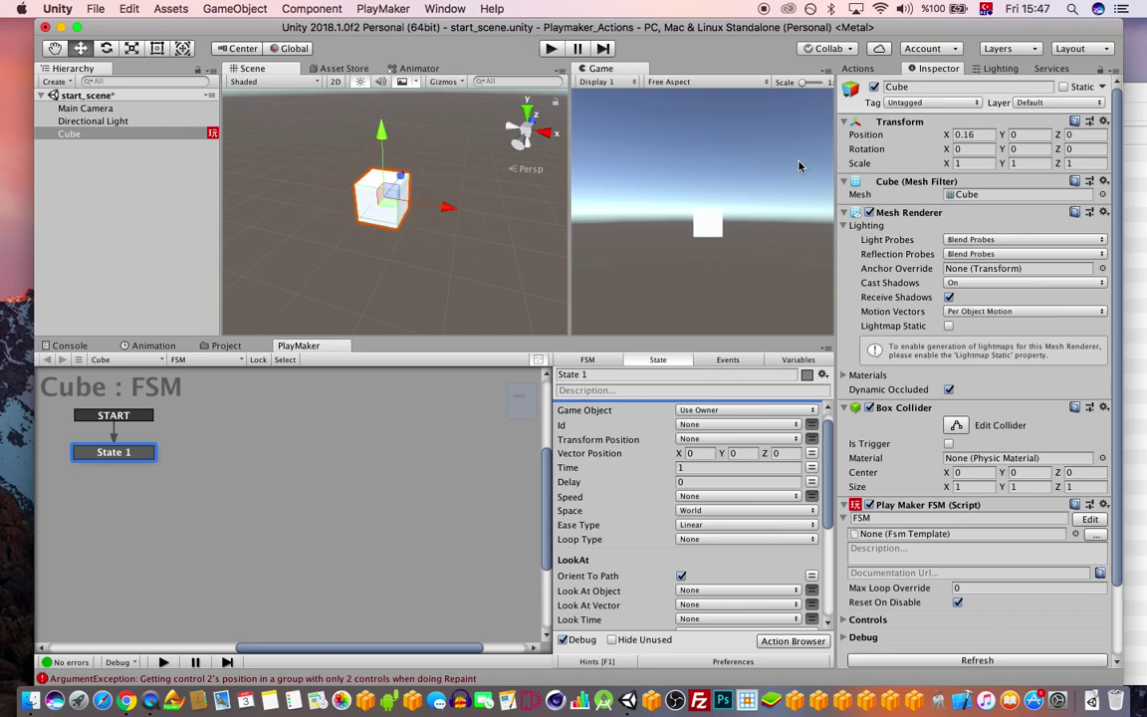
pyautogui.click(976, 136)
pyautogui.write('0')
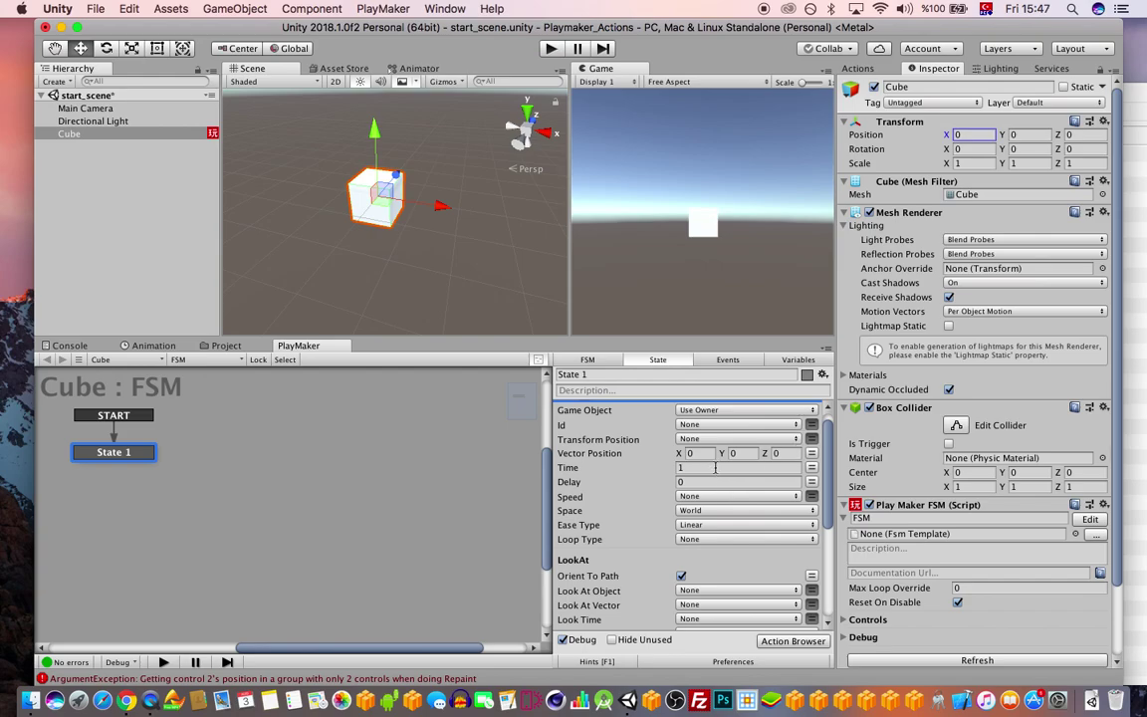
# Set the Move To target position to X 5, Y 0, Z 0
pyautogui.click(687, 453)
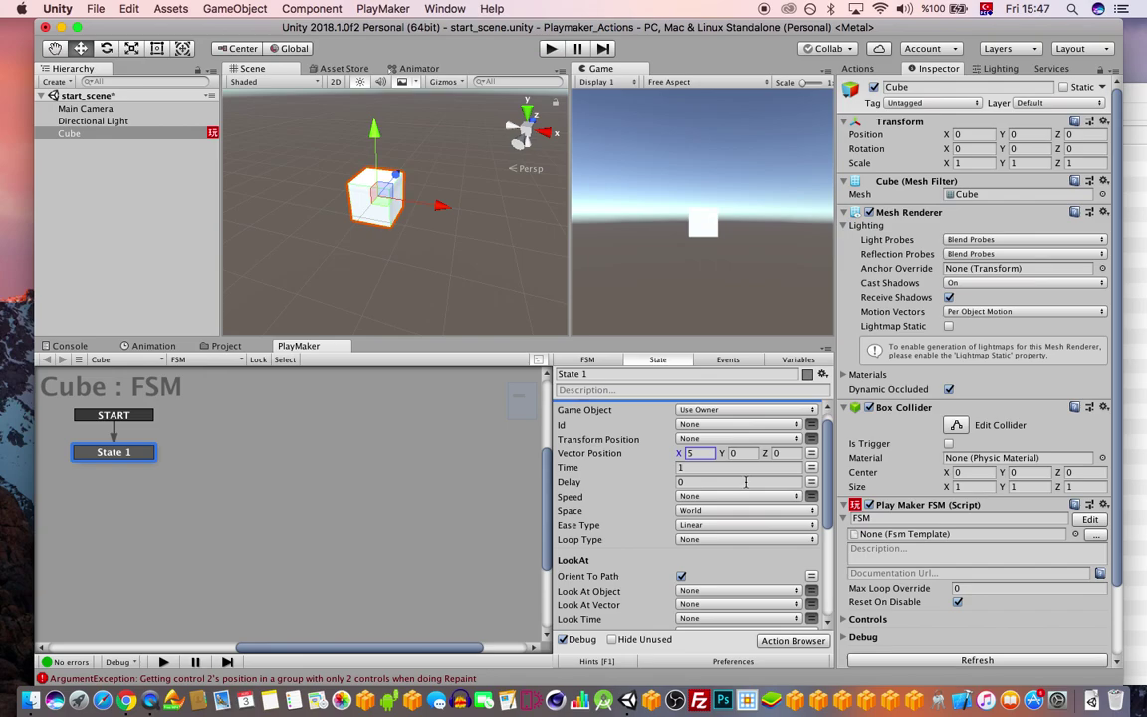
pyautogui.scroll(-5, 745, 482)
pyautogui.scroll(5, 745, 491)
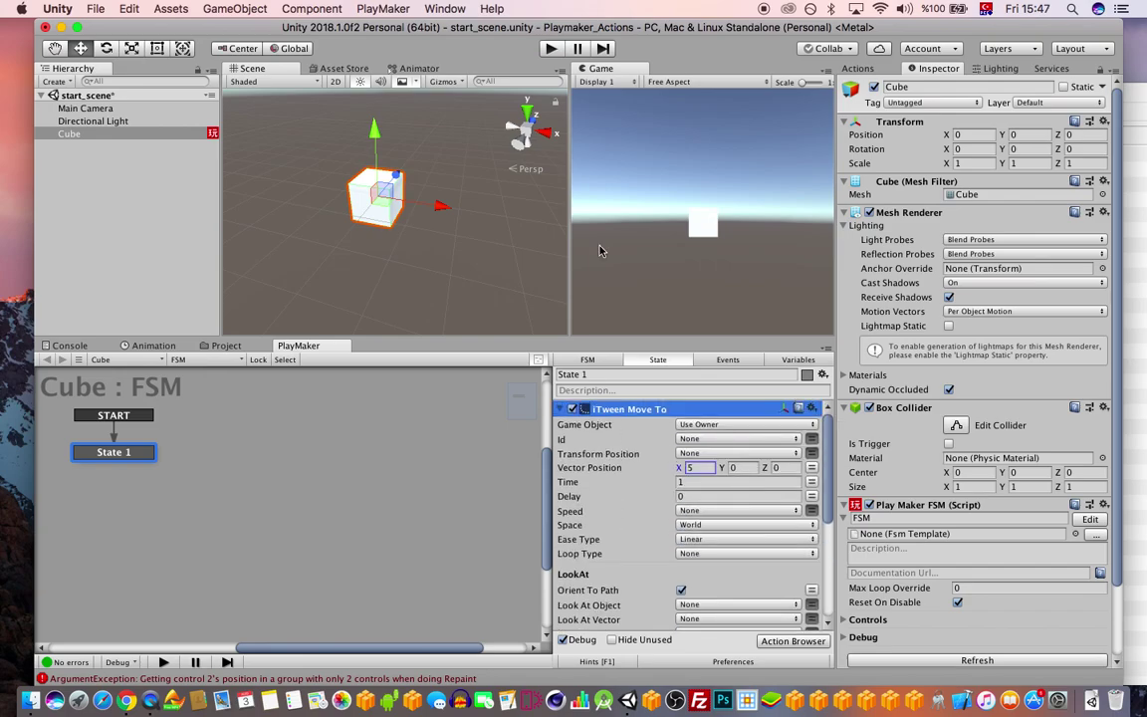
# Play-test the move to X 5, then stop and undo the Cube back to 0, 0, 0
pyautogui.click(551, 49)
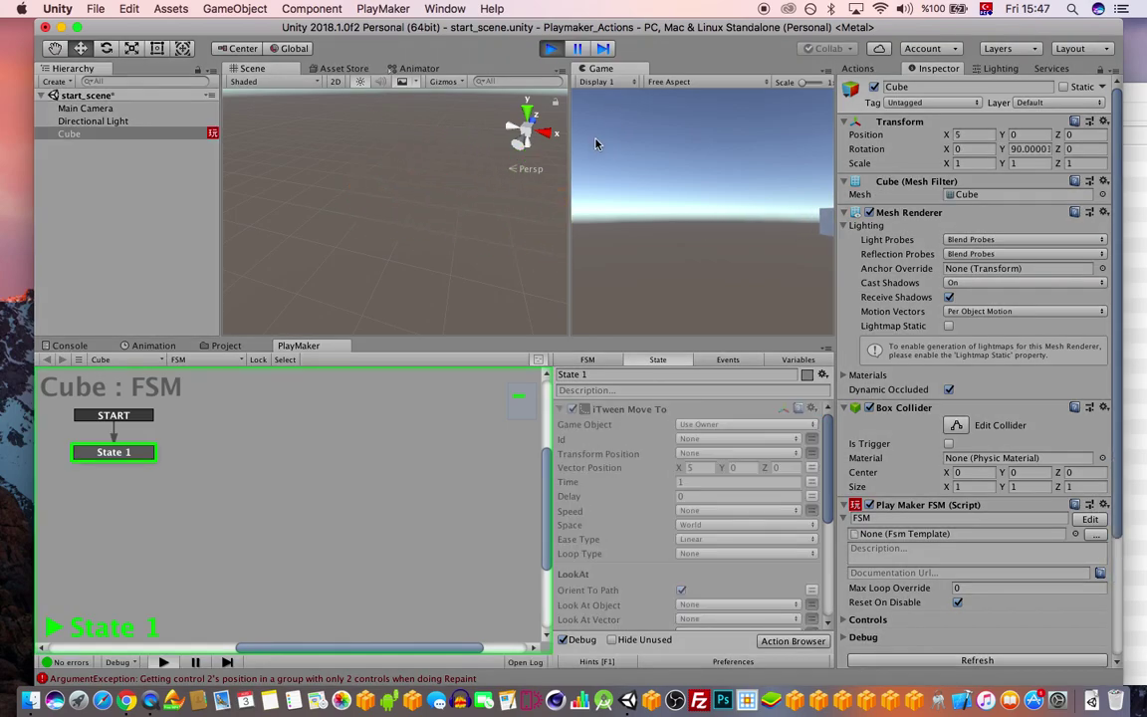
pyautogui.scroll(-4, 458, 244)
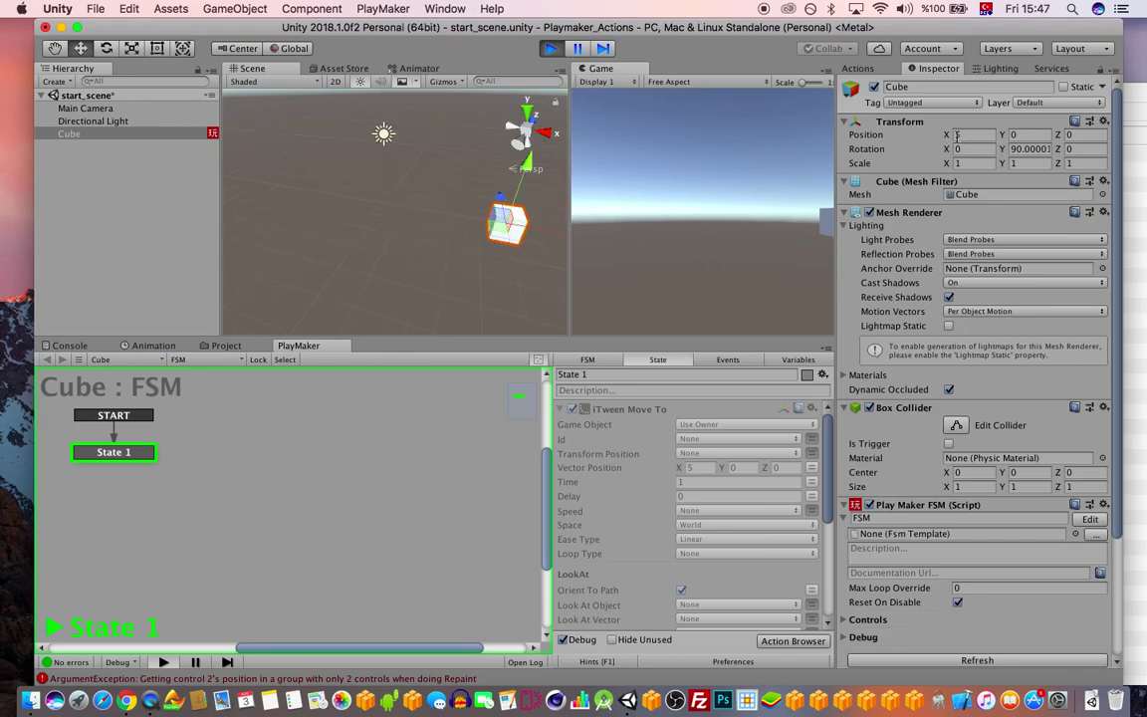
pyautogui.click(549, 48)
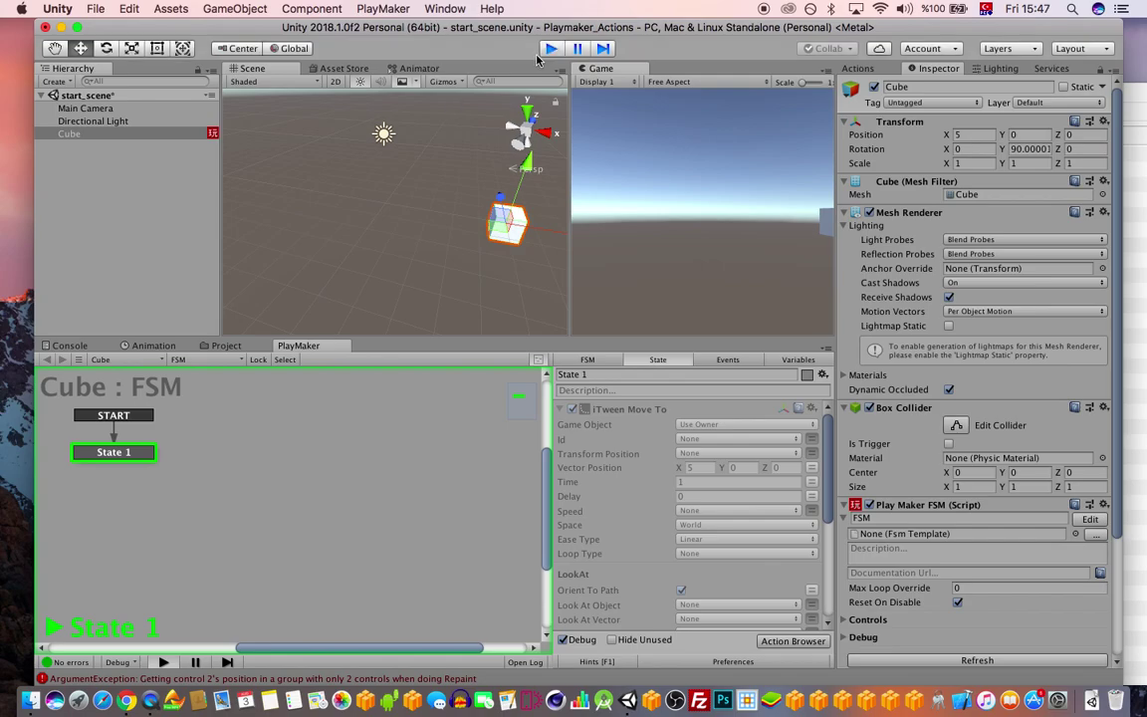
pyautogui.press('super+z')
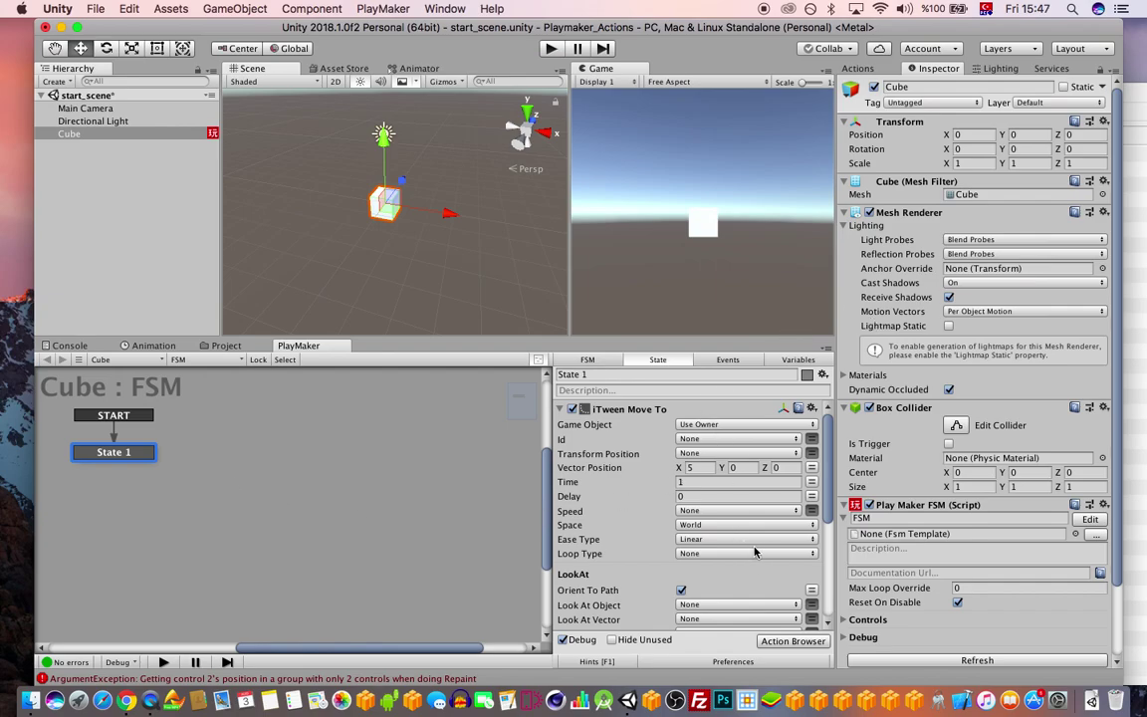
# Set the iTween Move To Loop Type to Ping Pong and play the scene
pyautogui.scroll(-3, 747, 558)
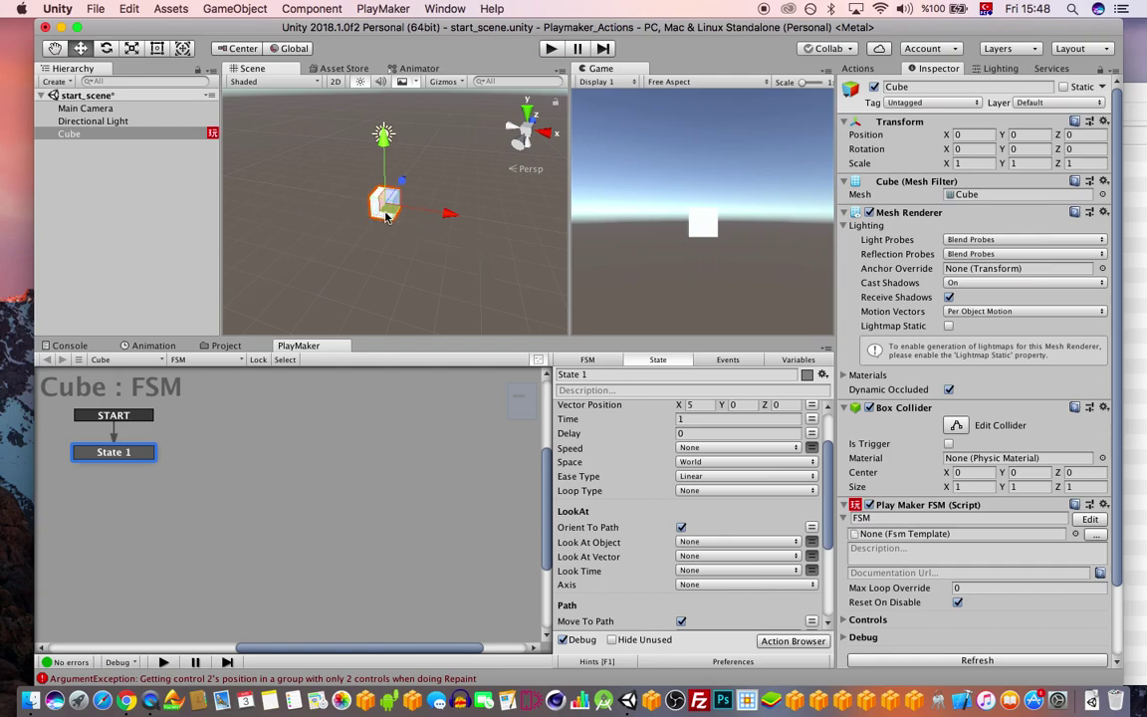
pyautogui.scroll(1, 777, 479)
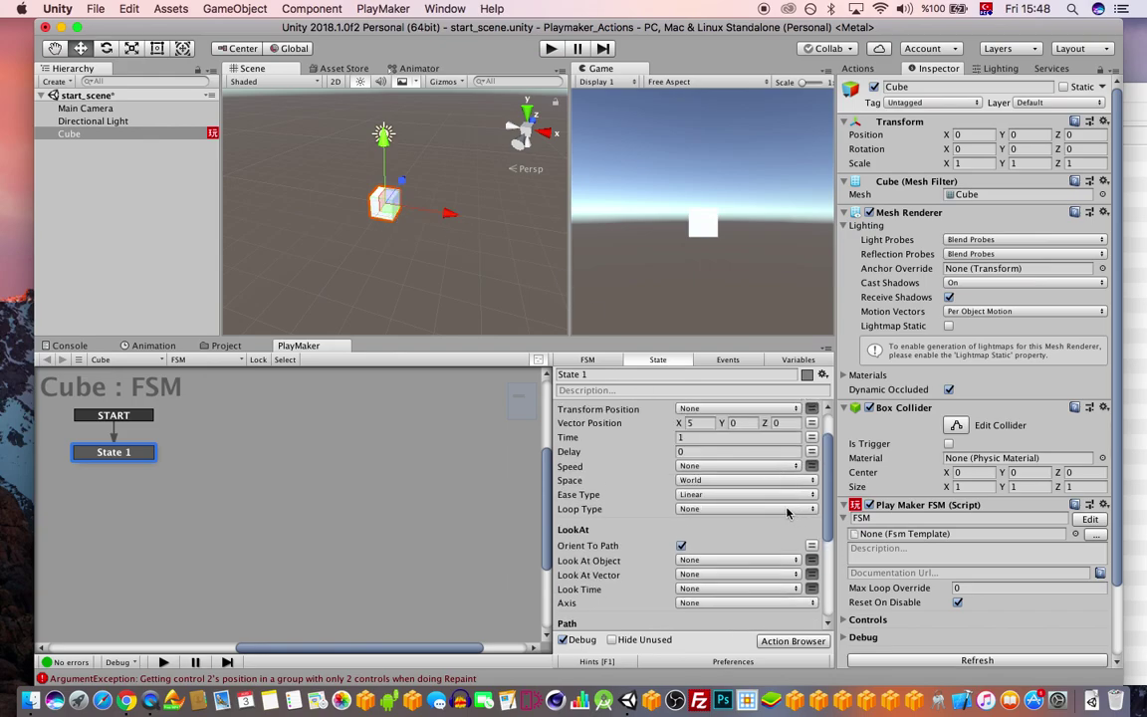
pyautogui.scroll(-5, 787, 513)
pyautogui.scroll(-5, 785, 503)
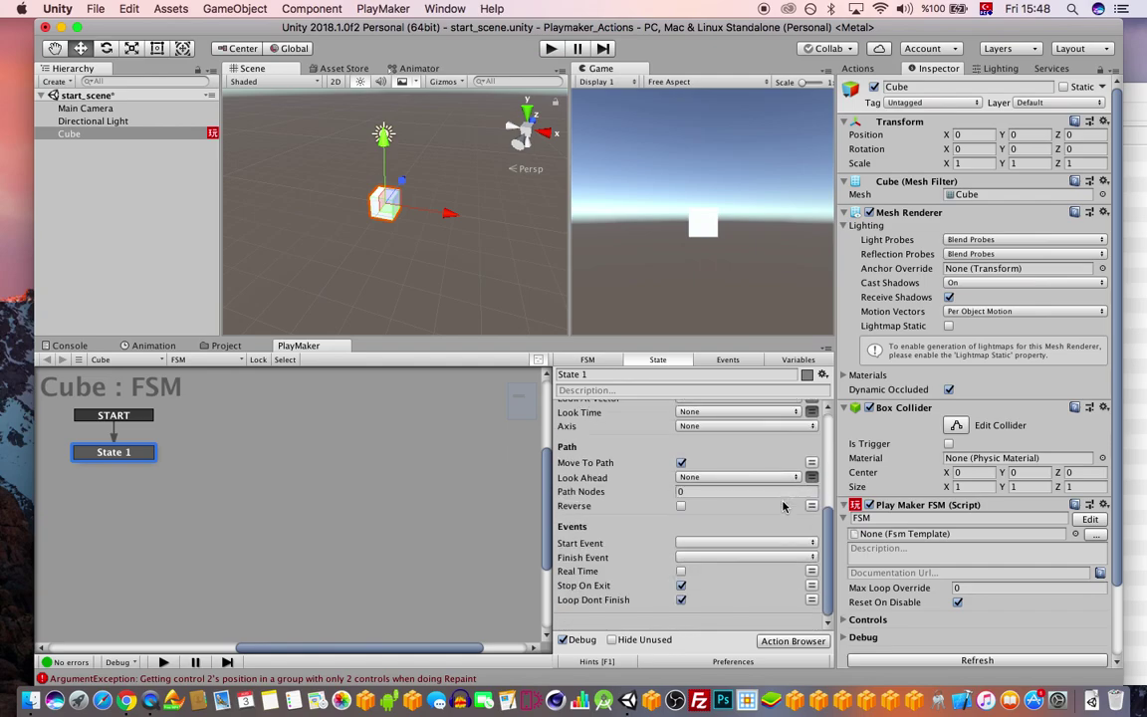
pyautogui.click(722, 557)
pyautogui.press('Escape')
pyautogui.scroll(10, 738, 522)
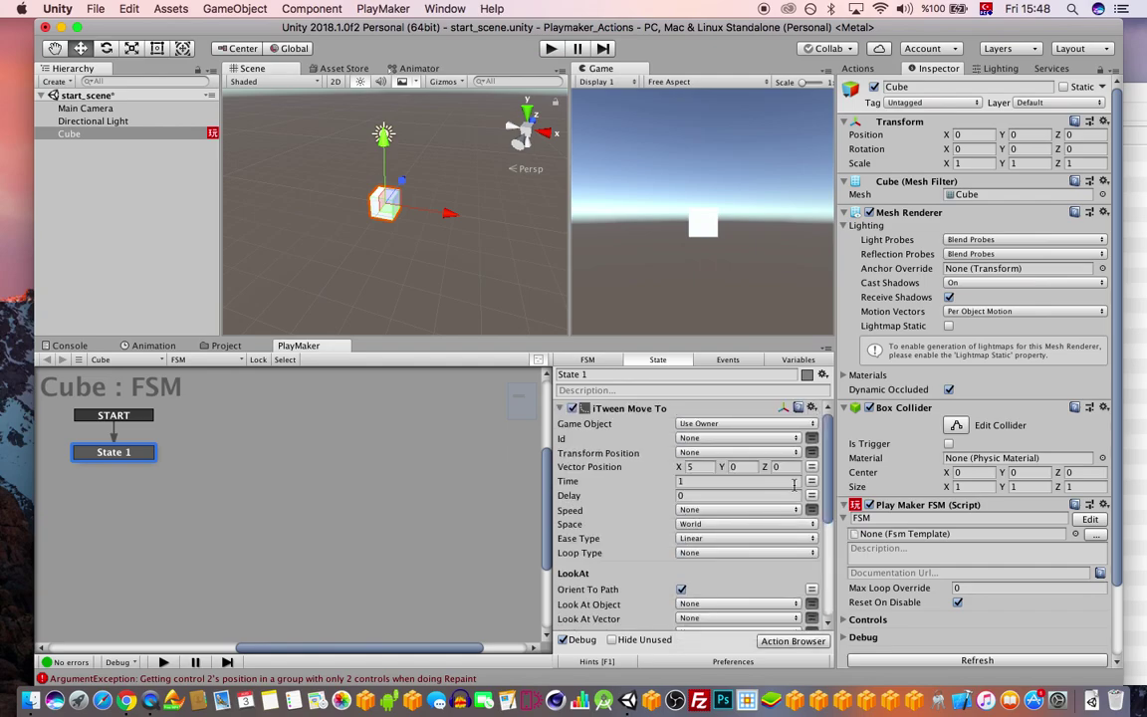
pyautogui.click(712, 554)
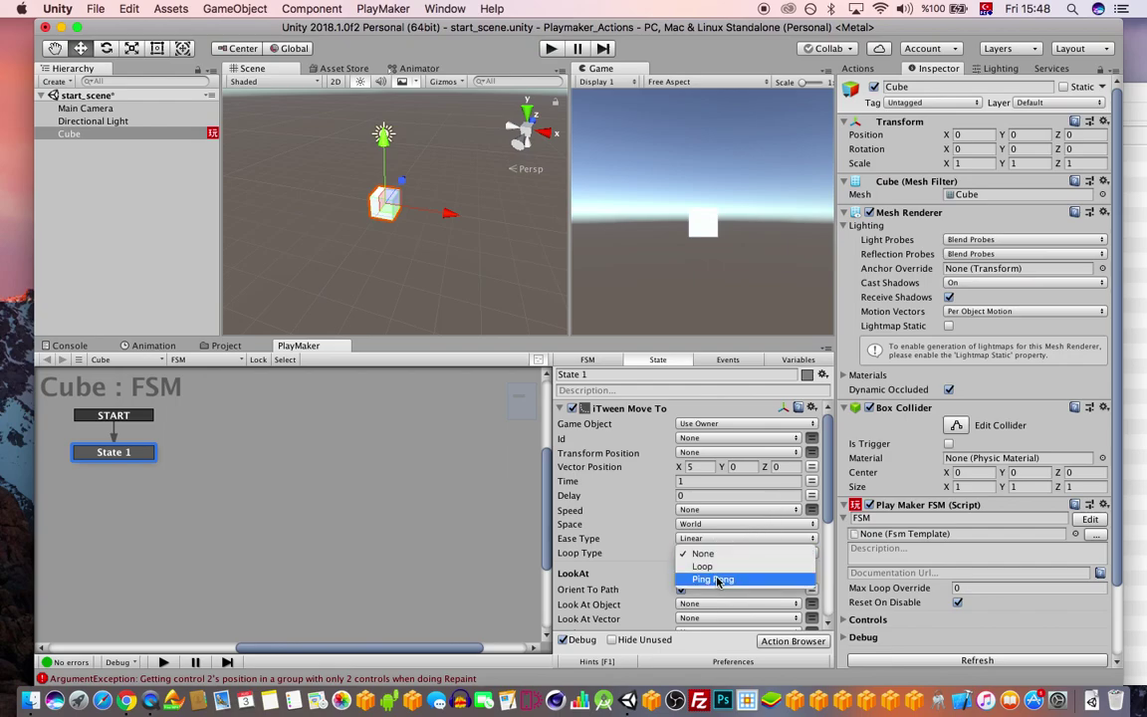
pyautogui.click(718, 580)
pyautogui.click(550, 49)
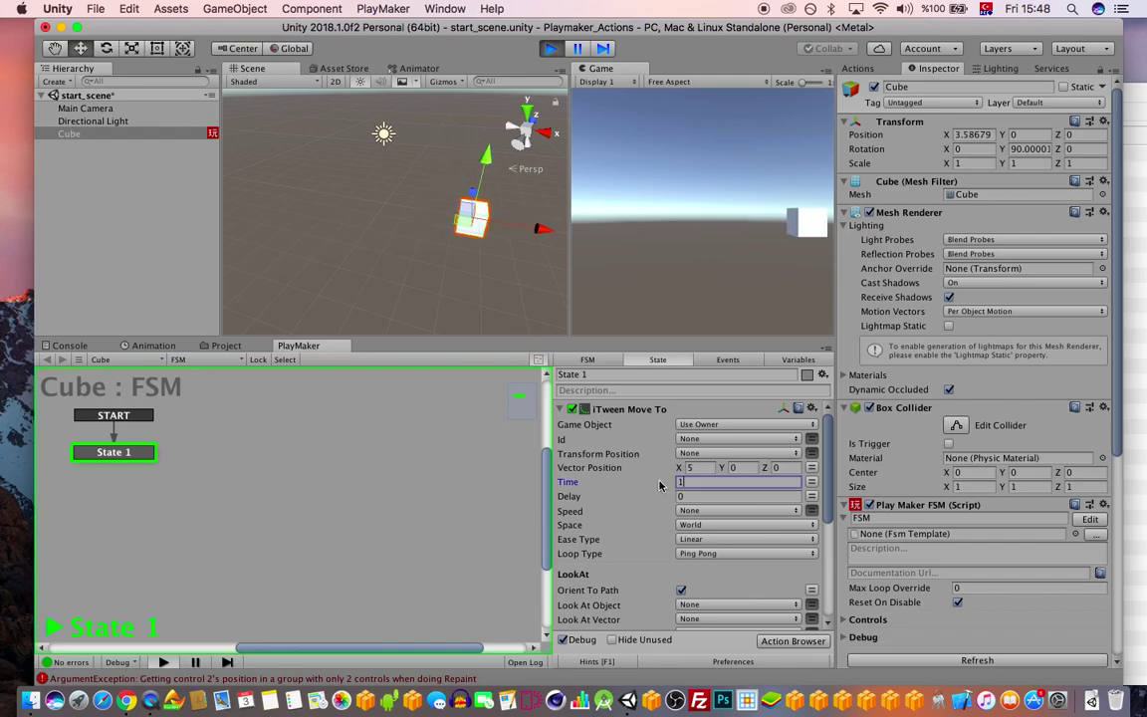
# Try Move To Time values 0.5, 1 and 10 and a Speed of 10 during play, then stop
pyautogui.click(710, 481)
pyautogui.write('0.5')
pyautogui.press('BackSpace')
pyautogui.write('1')
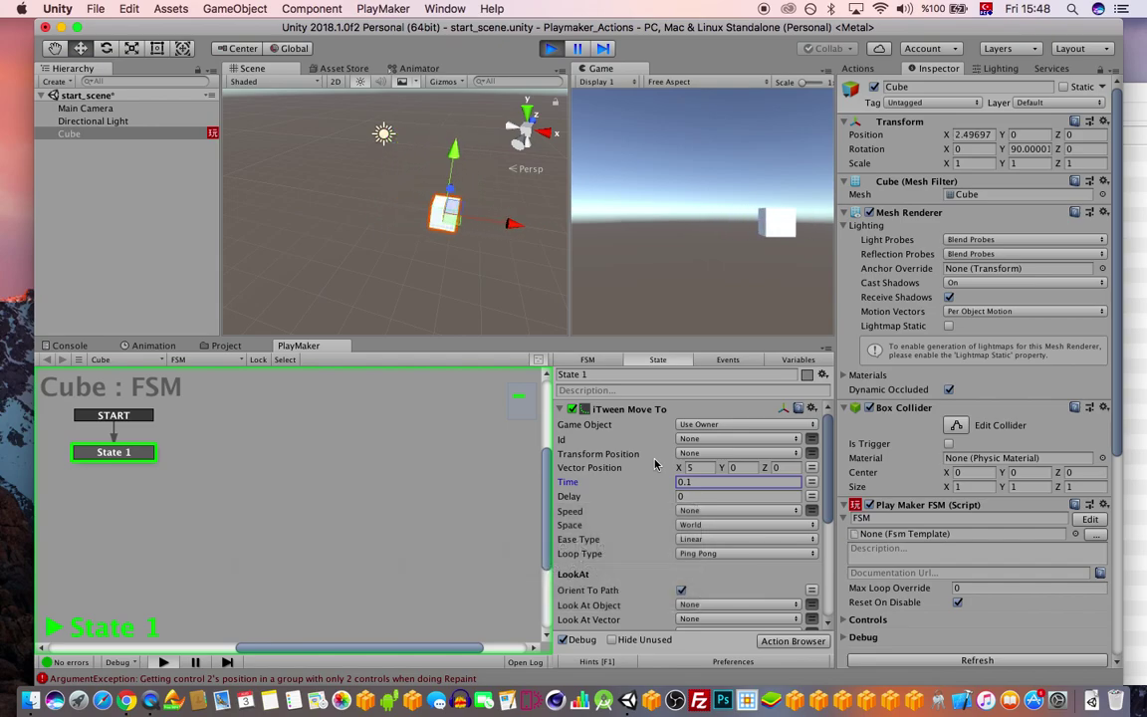
pyautogui.press('BackSpace')
pyautogui.press('BackSpace')
pyautogui.press('BackSpace')
pyautogui.write('10')
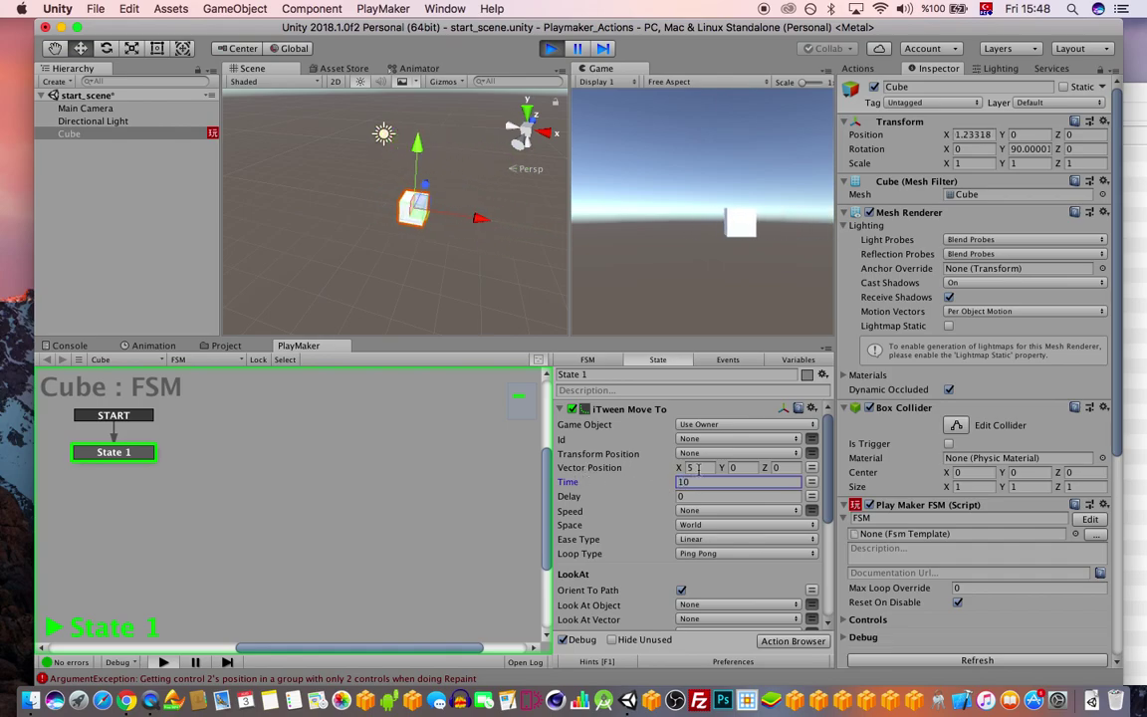
pyautogui.press('BackSpace')
pyautogui.click(694, 511)
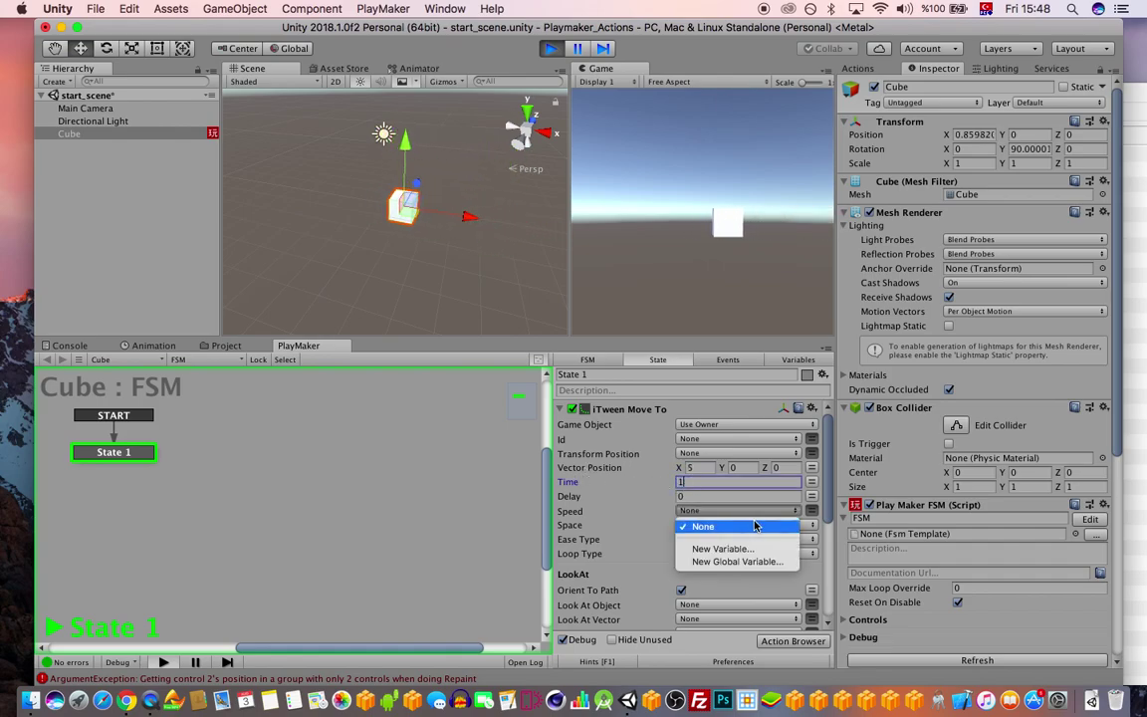
pyautogui.click(717, 525)
pyautogui.click(780, 512)
pyautogui.write('10')
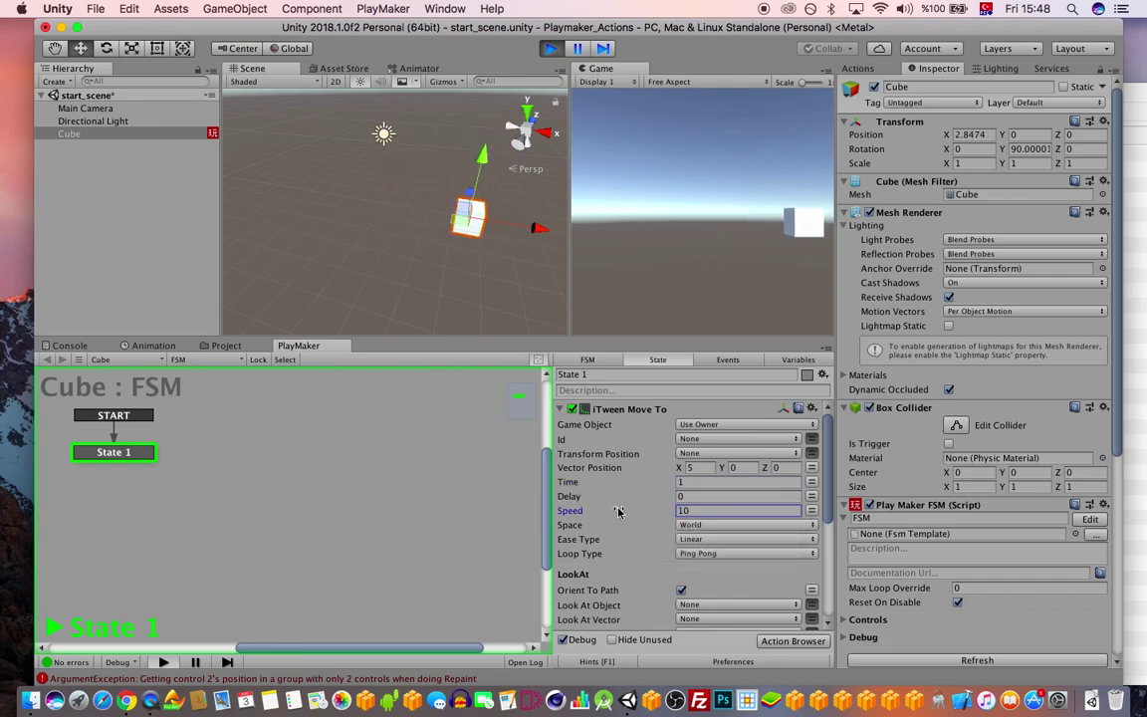
pyautogui.press('super+p')
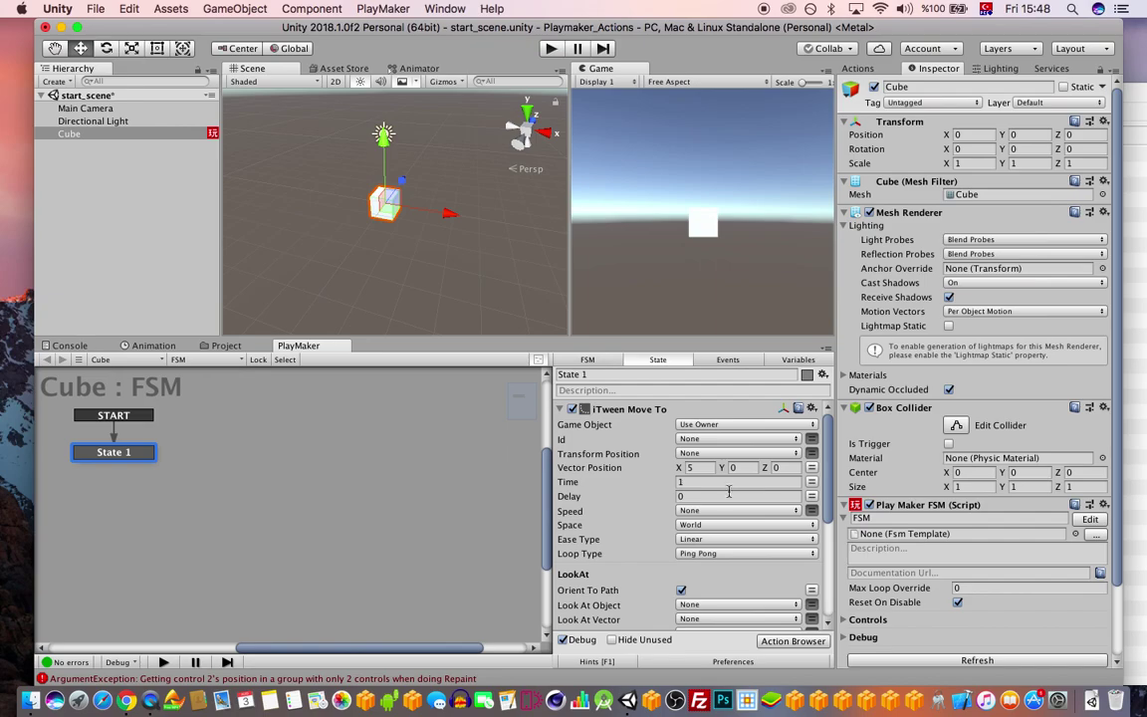
# Set the Move To Time to 5 seconds and play-test the slower ping-pong until stopped
pyautogui.click(715, 482)
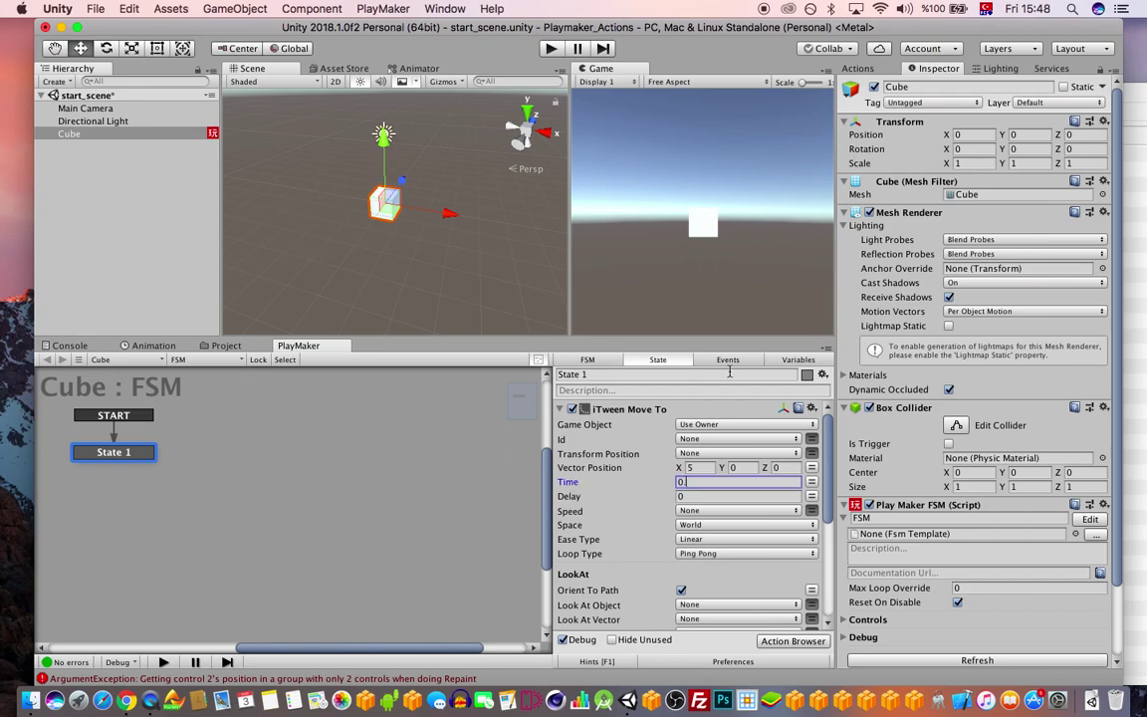
pyautogui.press('super+p')
pyautogui.click(553, 49)
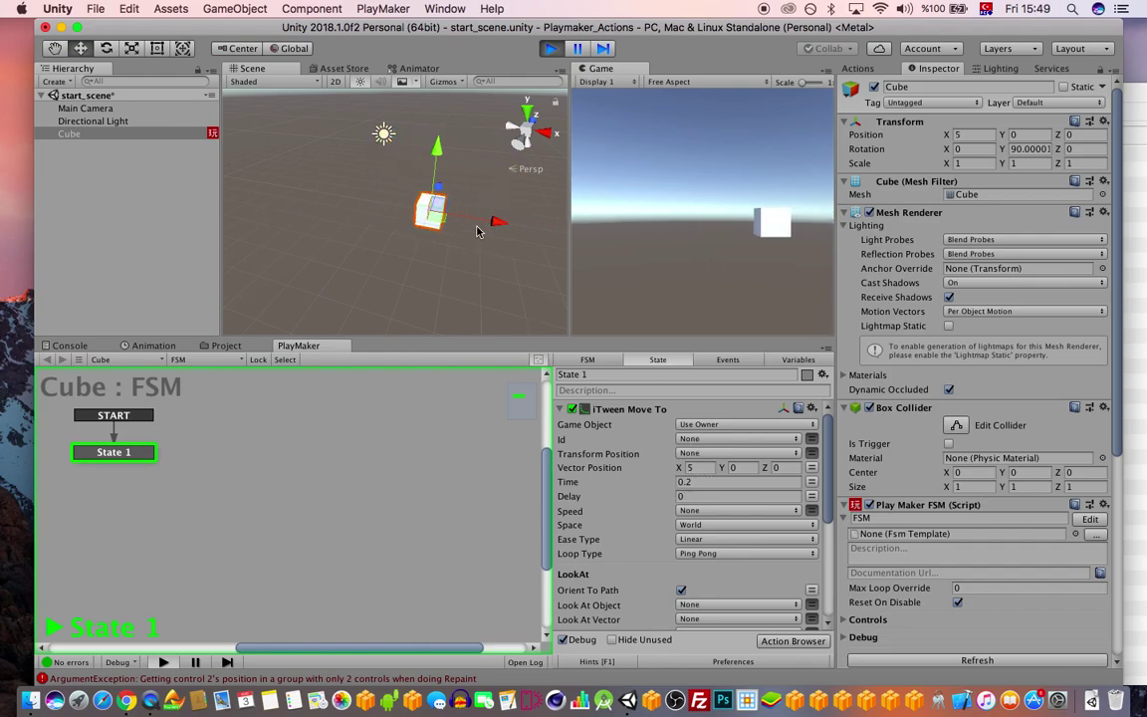
pyautogui.click(697, 483)
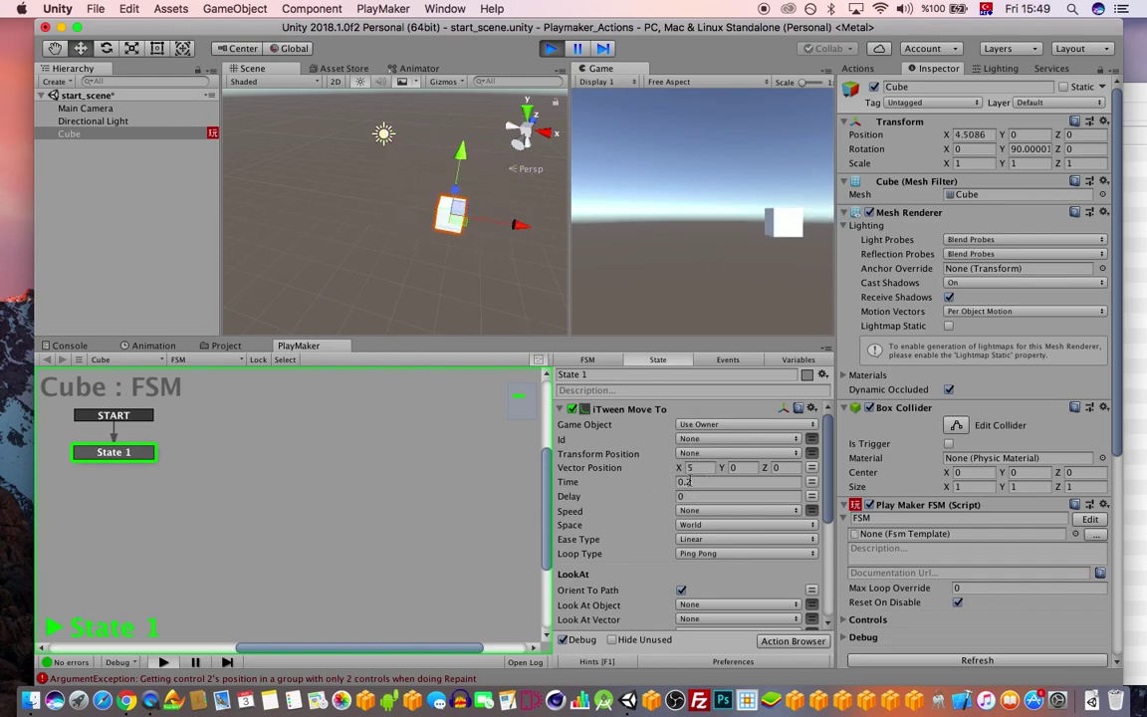
pyautogui.write('5')
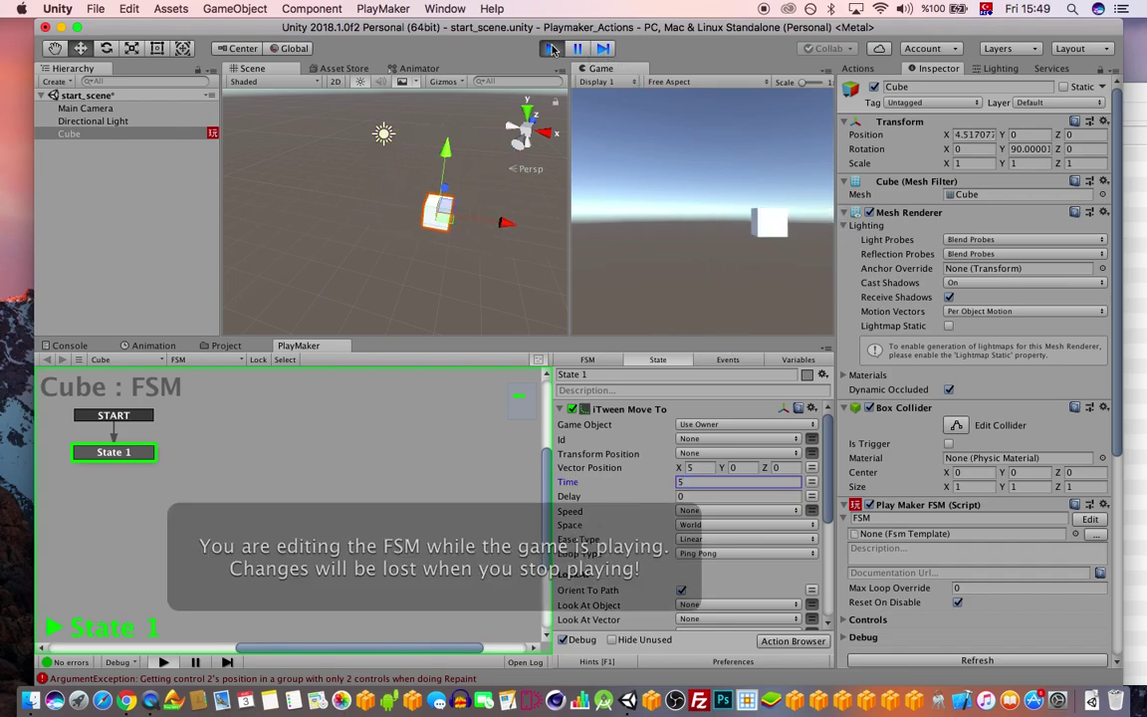
pyautogui.press('super+p')
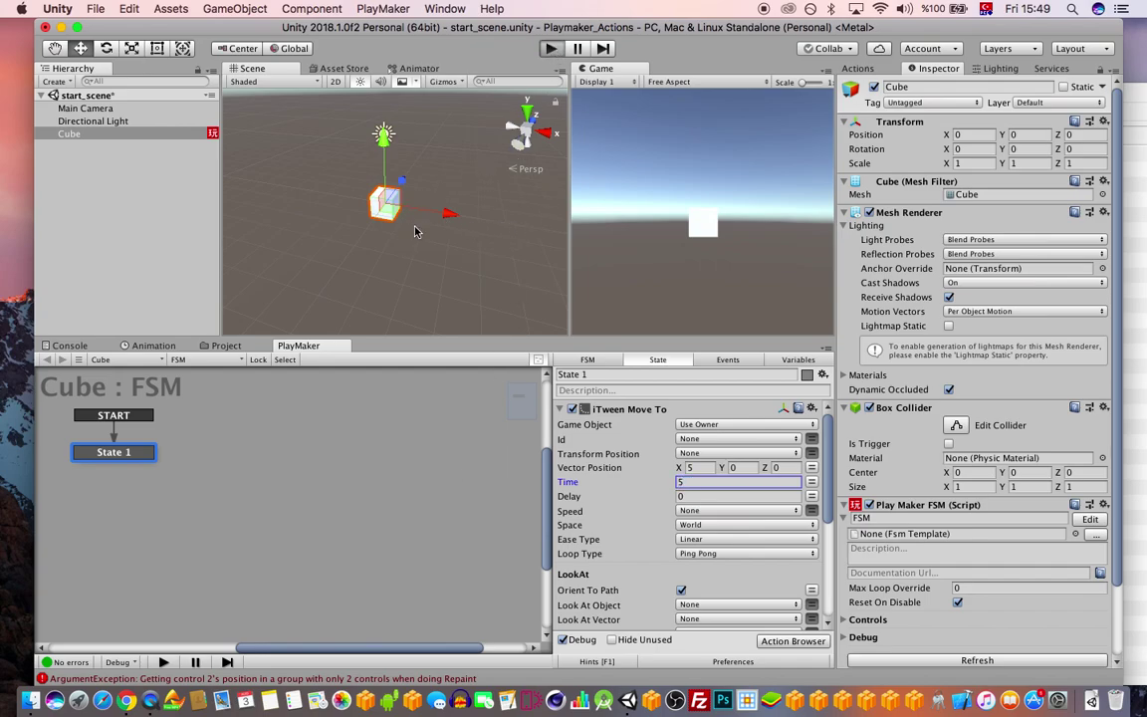
pyautogui.press('super+p')
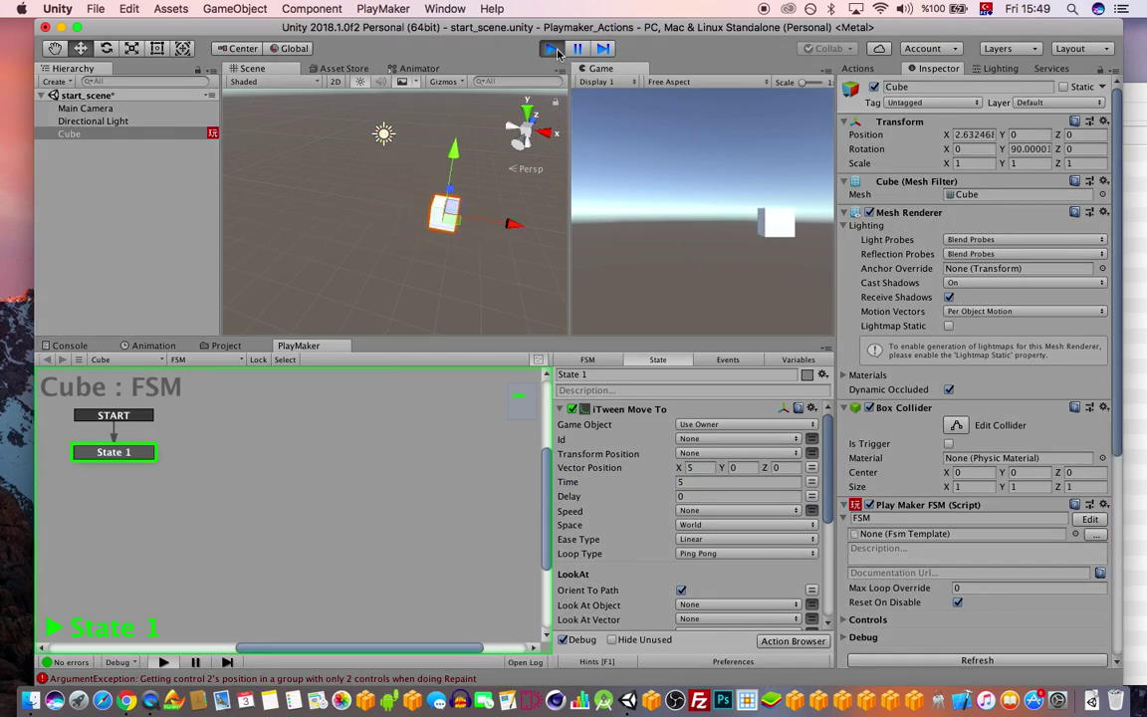
pyautogui.press('super+p')
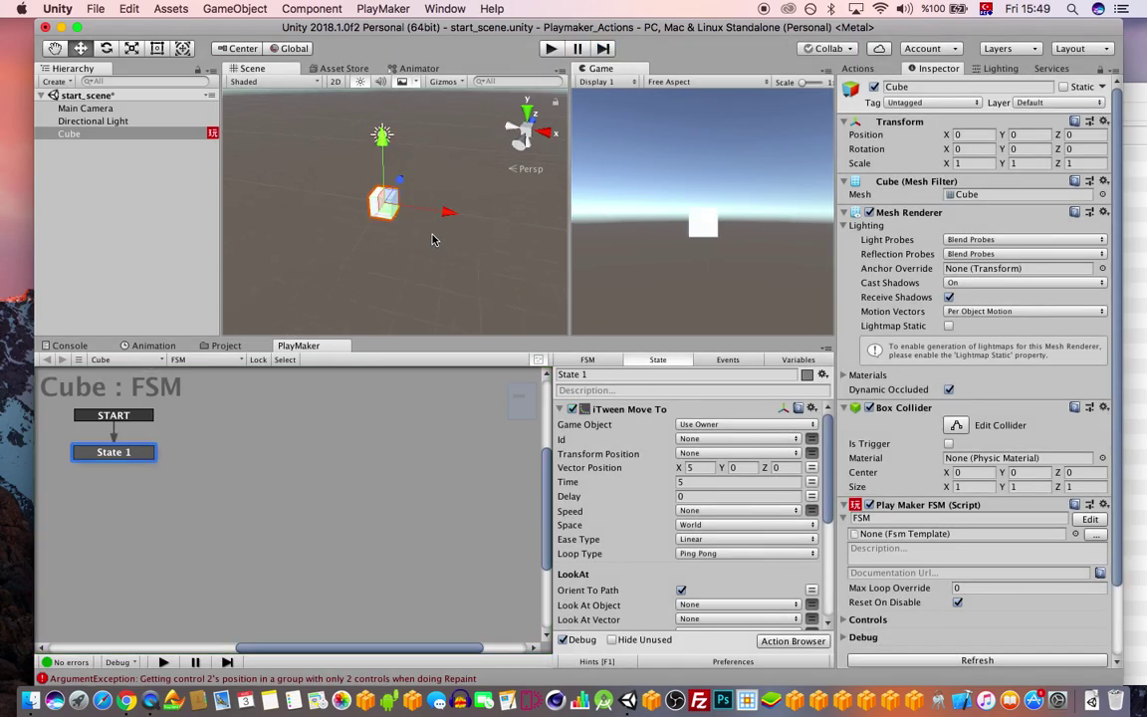
pyautogui.scroll(1, 432, 239)
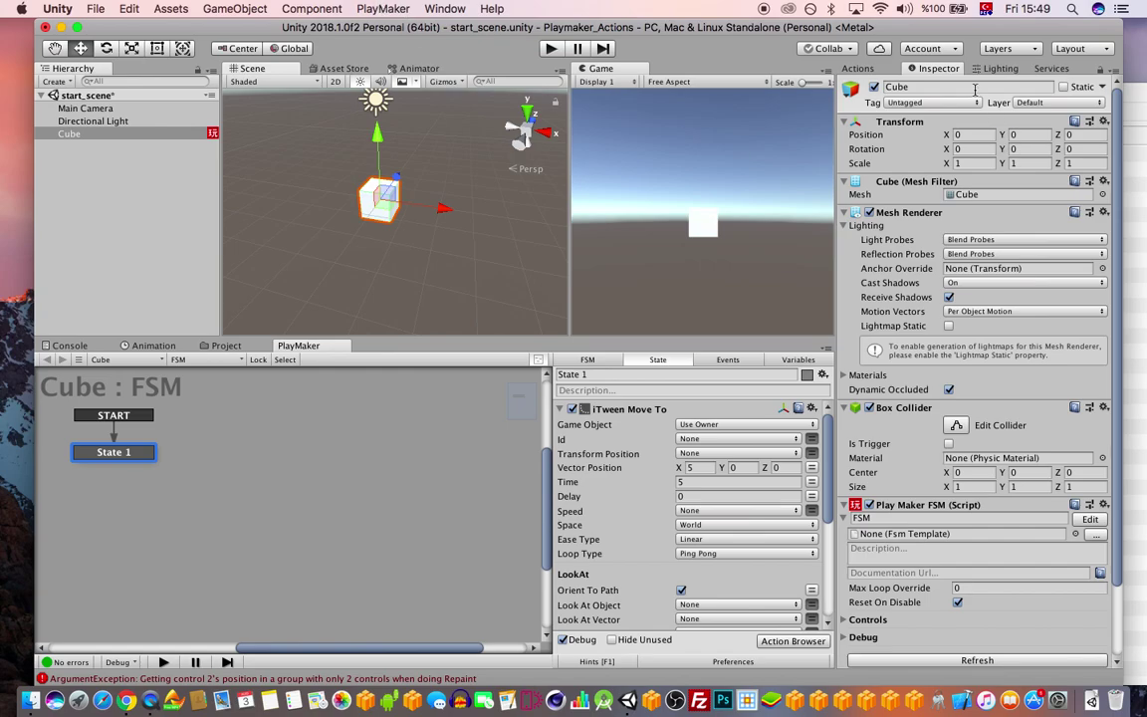
# Show the PlayMaker Actions browser beside the Project's Assets folders, with the Cube at origin
pyautogui.click(862, 70)
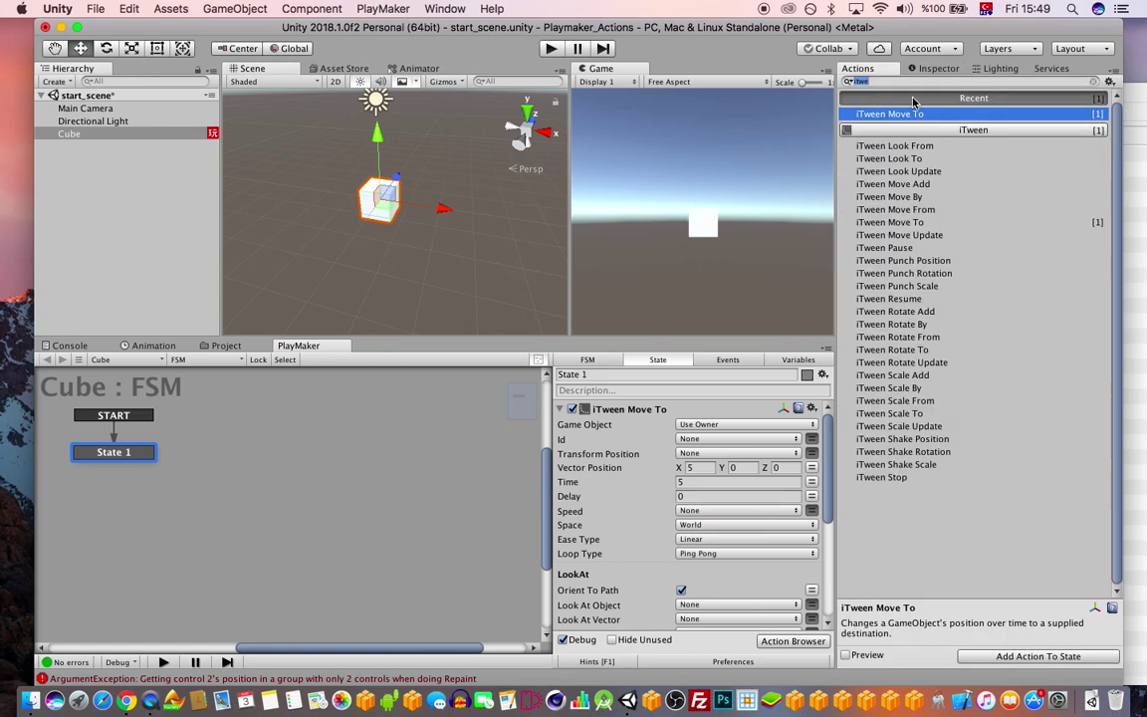
pyautogui.click(951, 70)
pyautogui.click(1000, 69)
pyautogui.click(938, 69)
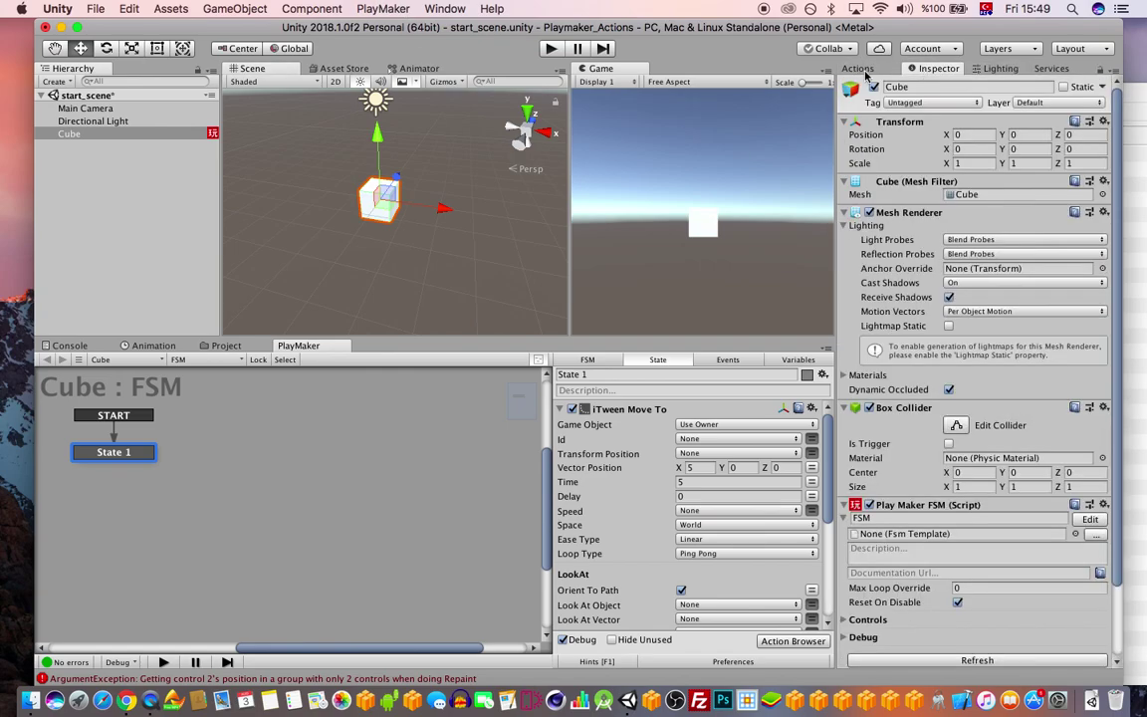
pyautogui.click(857, 69)
pyautogui.click(223, 346)
pyautogui.moveTo(409, 238); pyautogui.dragTo(445, 219, button='middle')
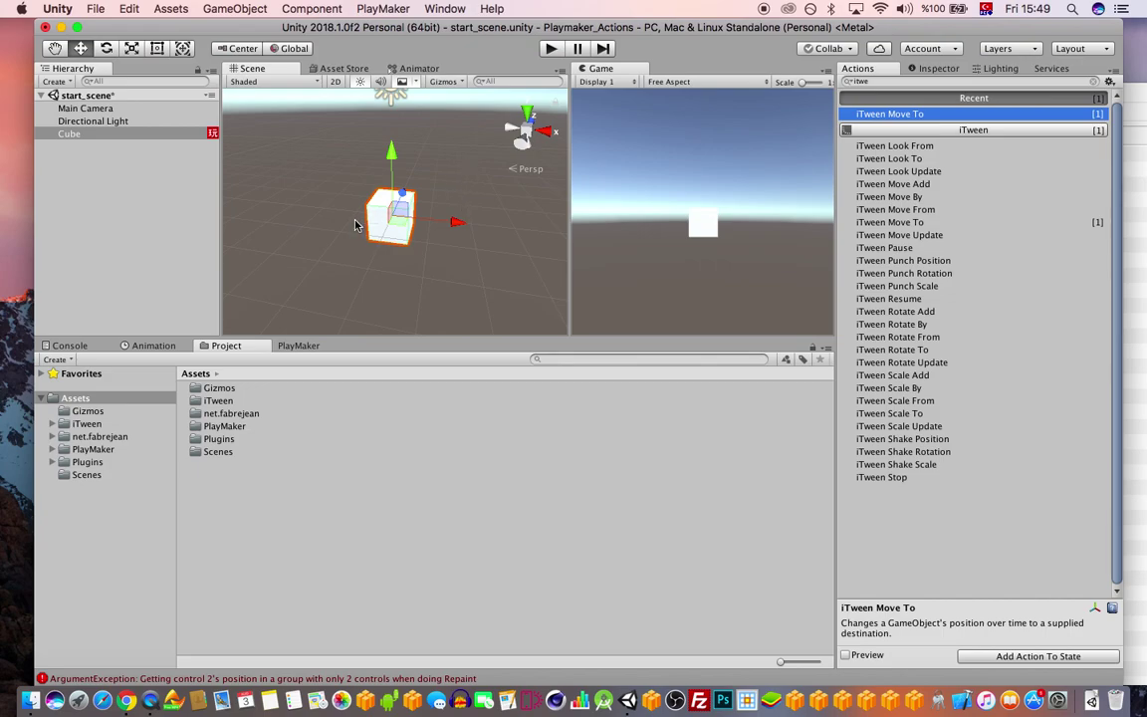
pyautogui.scroll(2, 364, 215)
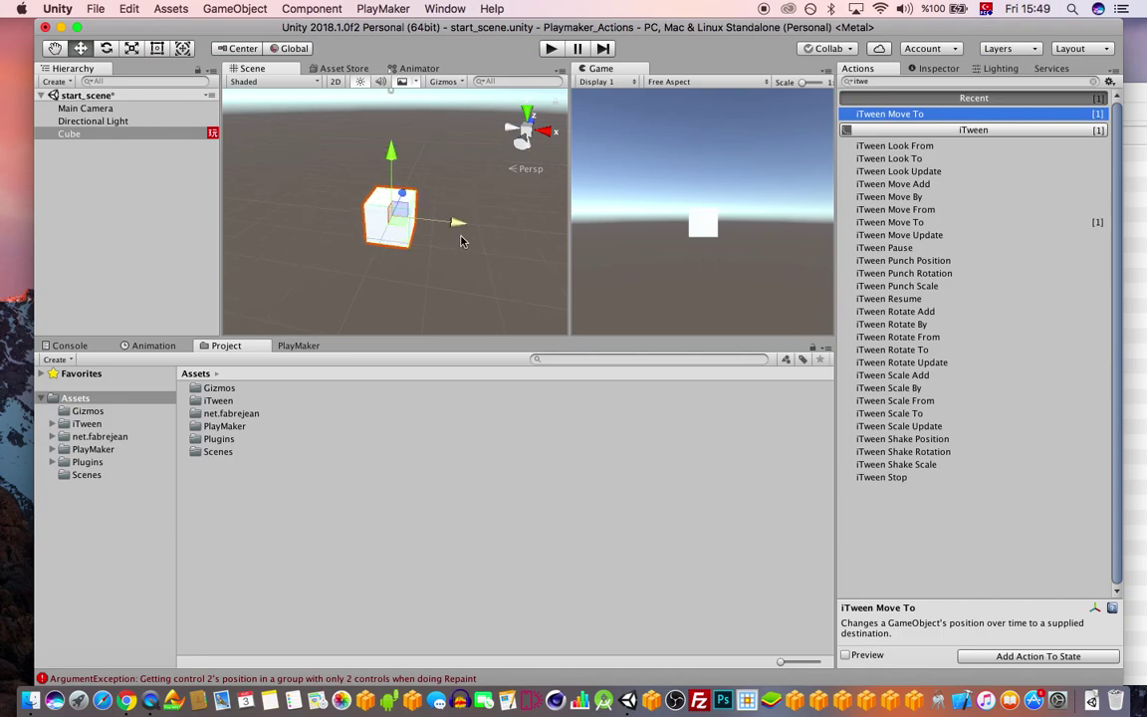
pyautogui.moveTo(556, 30); pyautogui.dragTo(584, 32)
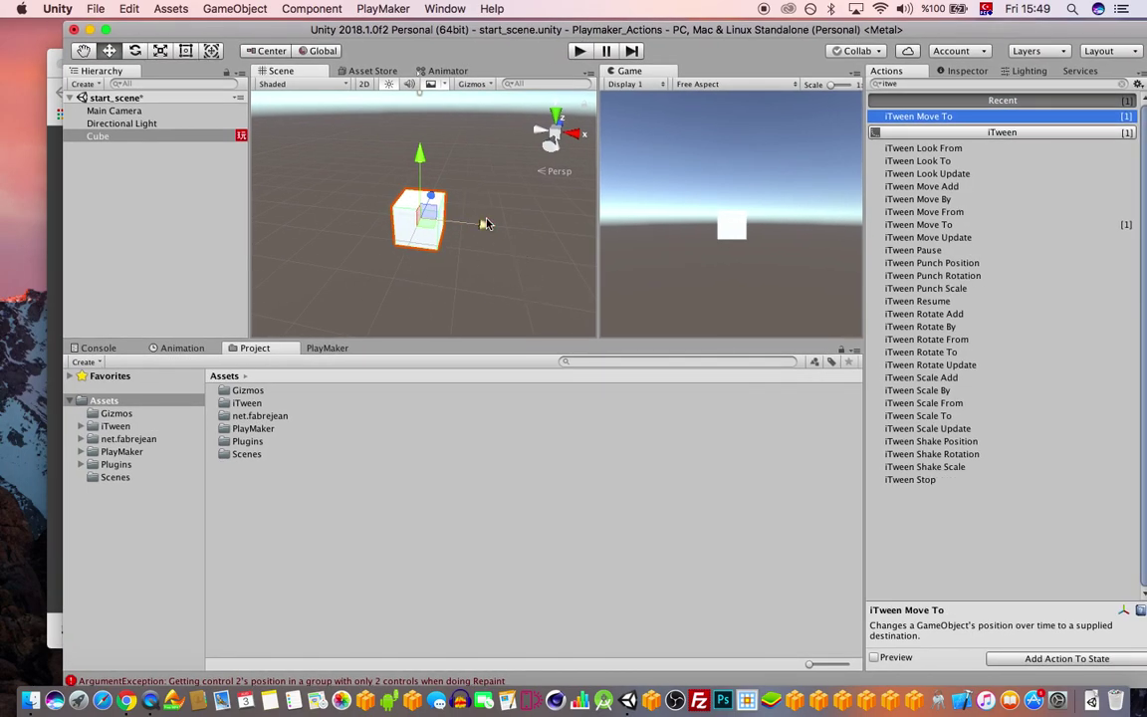
pyautogui.moveTo(506, 33)
pyautogui.mouseDown()
pyautogui.moveTo(488, 33)
pyautogui.moveTo(497, 36)
pyautogui.mouseUp()
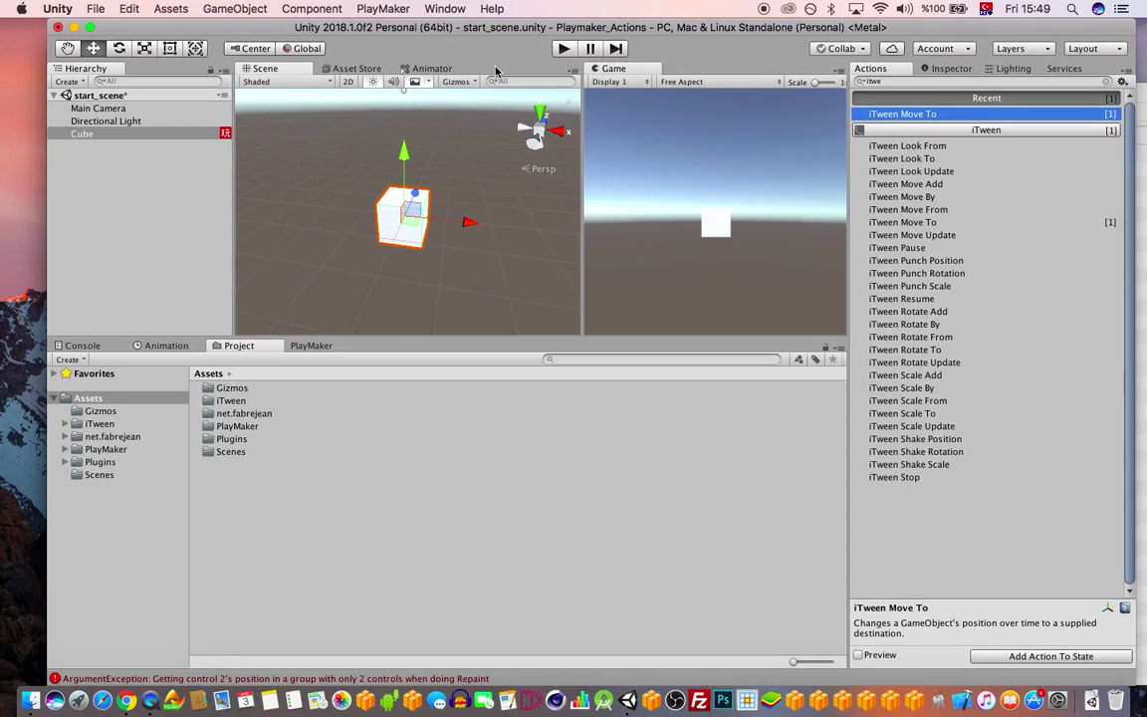